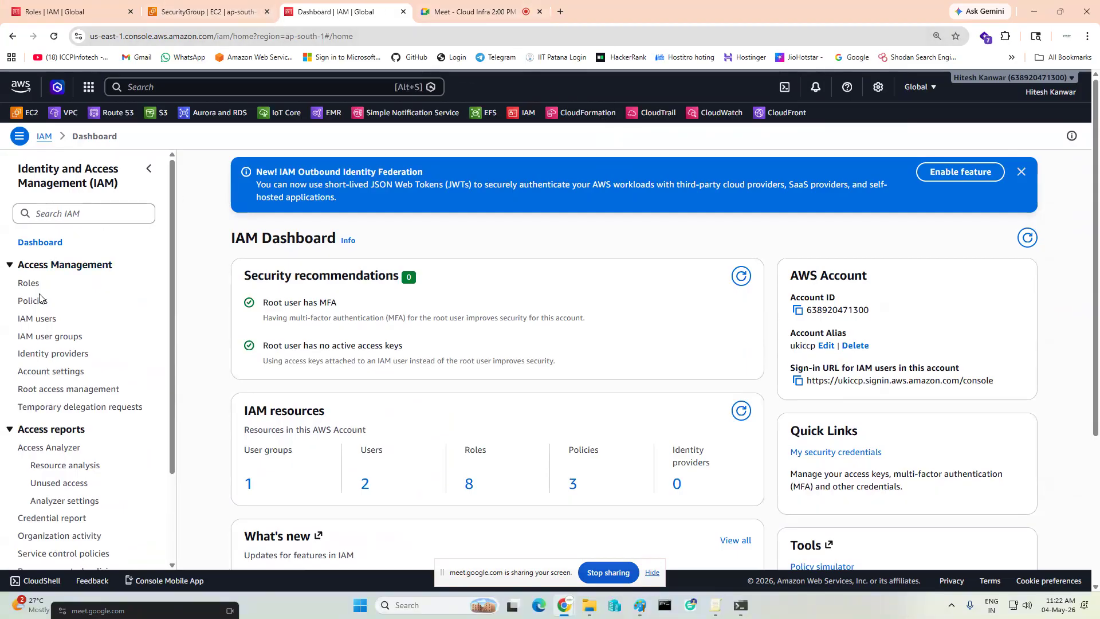
Try to delete all IAM users together and consult the documentation on deactivating an IAM user's access key
left_click(40, 320)
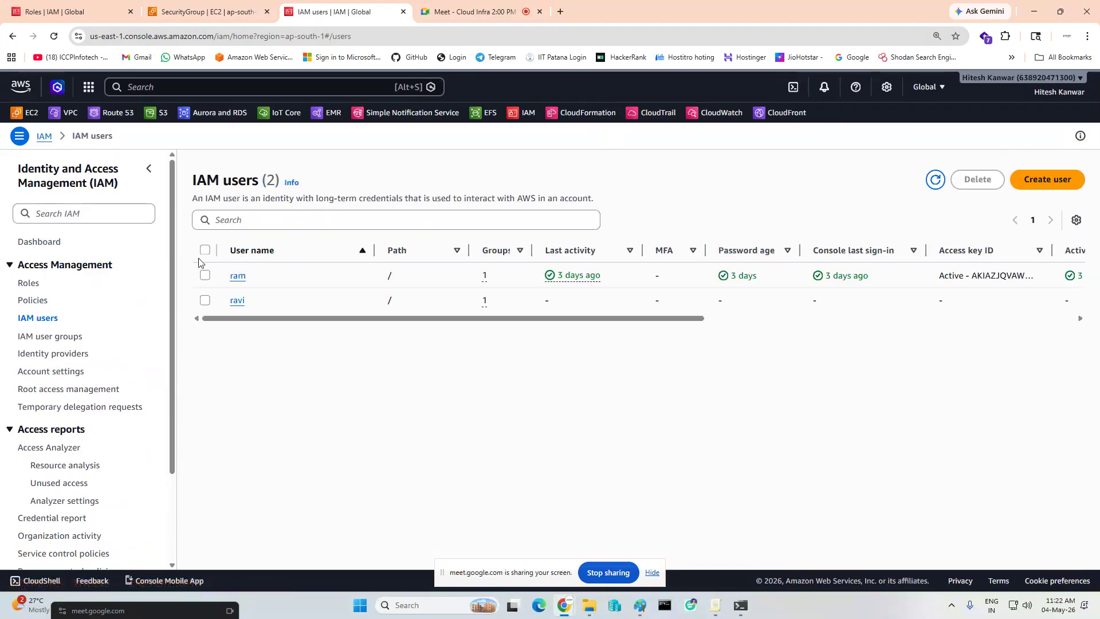
left_click(204, 250)
left_click(965, 181)
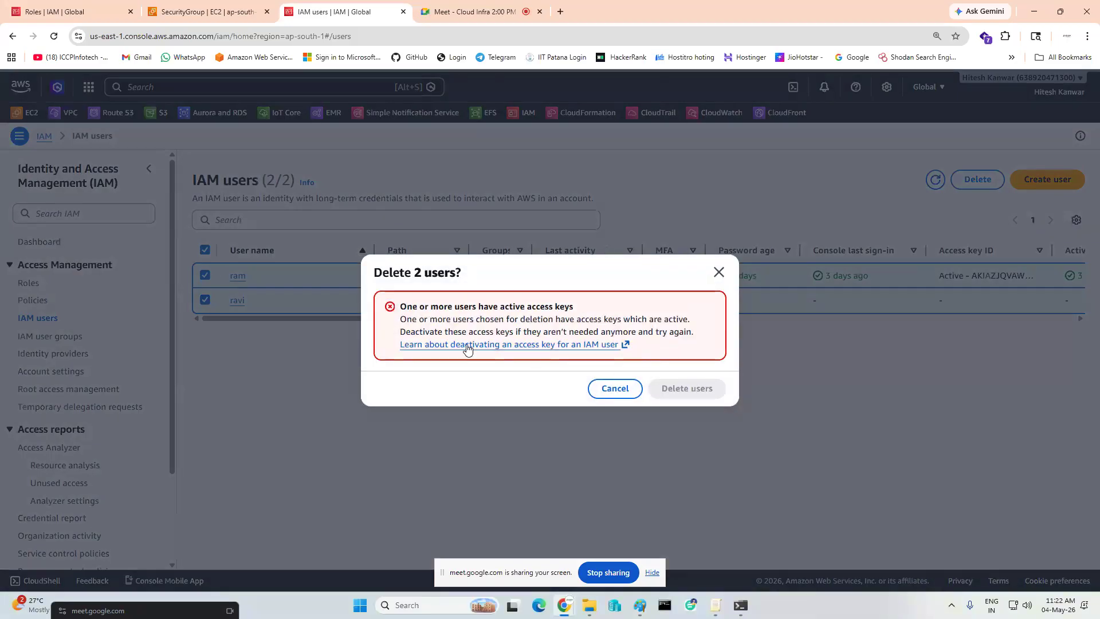
left_click(550, 346)
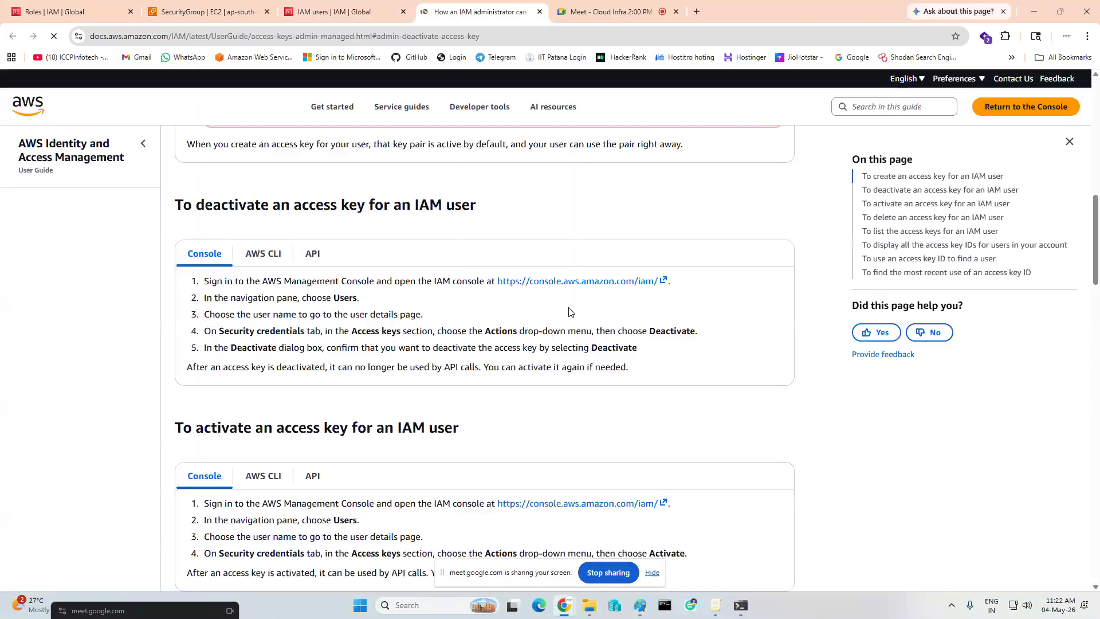
key("ctrl+w")
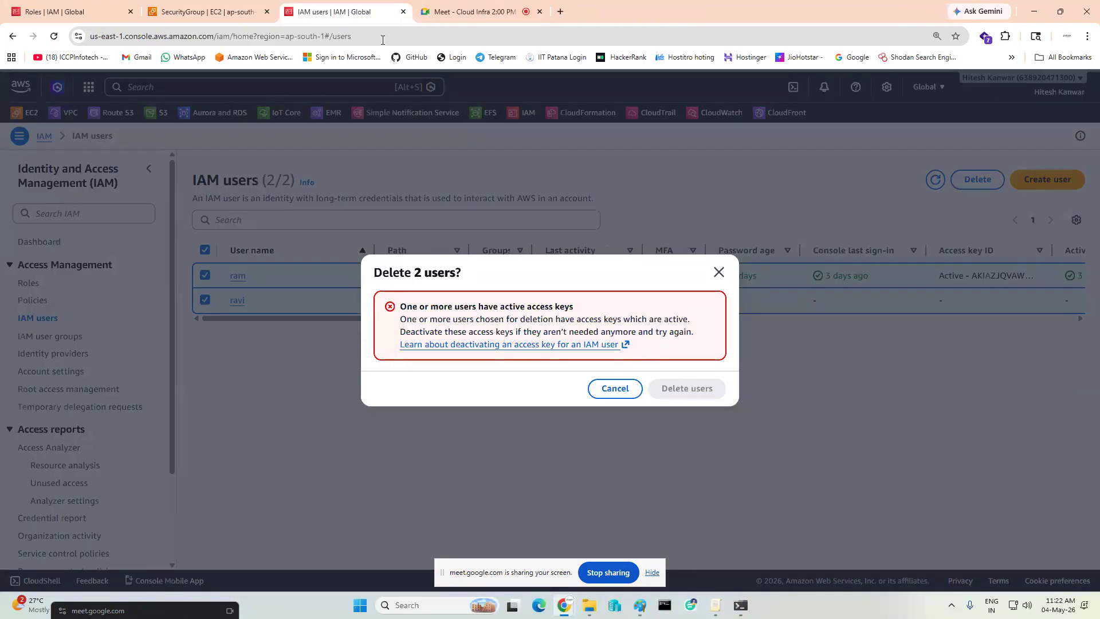
left_click(718, 269)
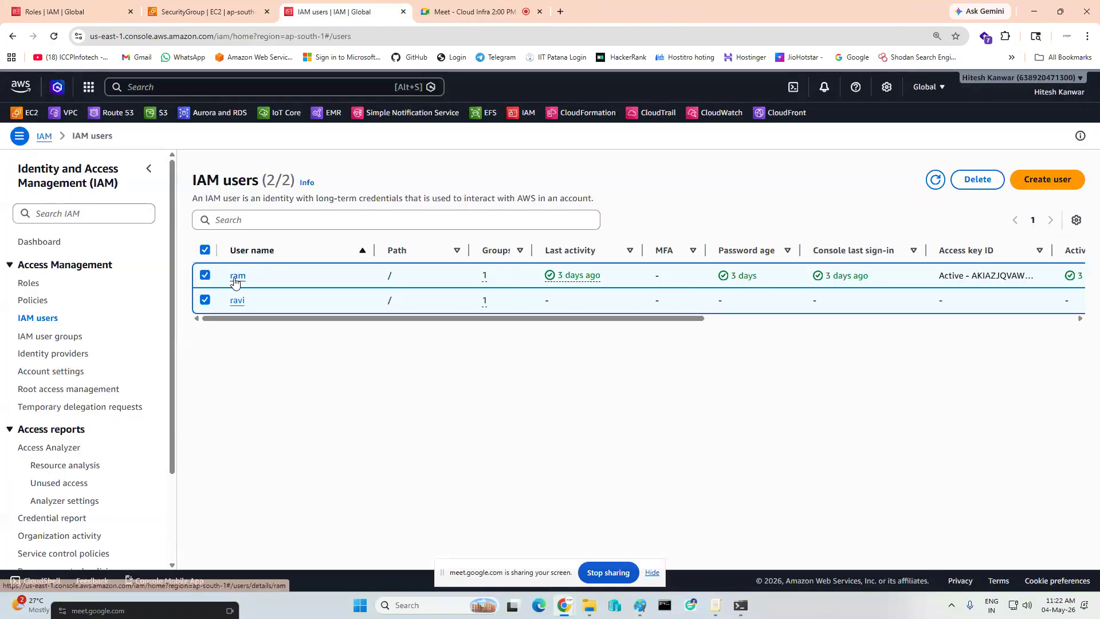
Remove all permissions policies, including the group membership, from the IAM user that has an active access key
left_click(237, 277)
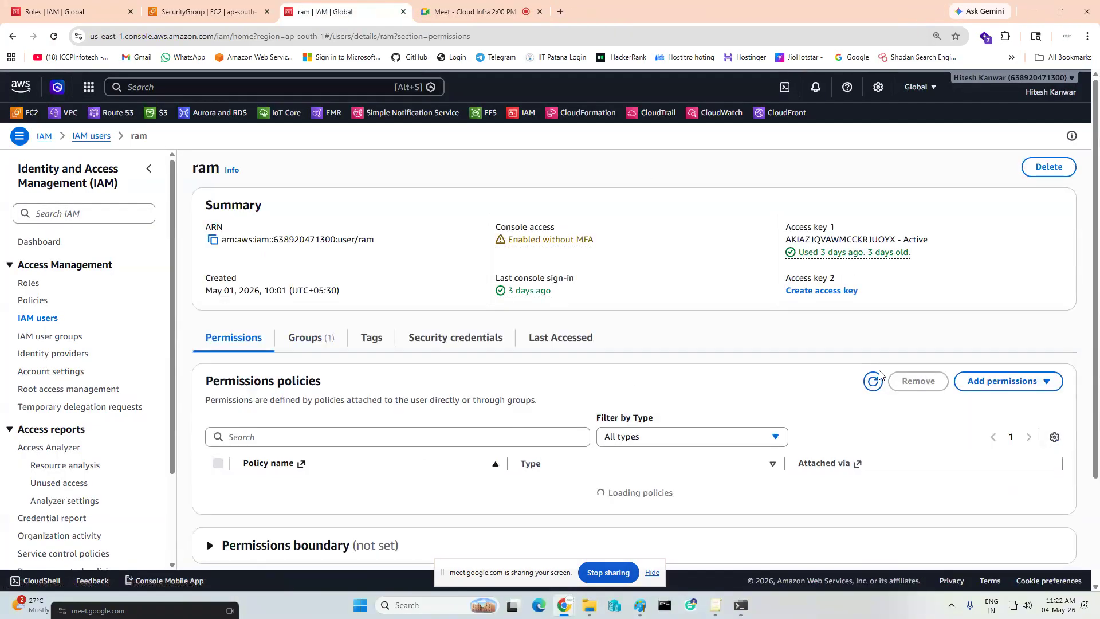
scroll(983, 388, "down", 2)
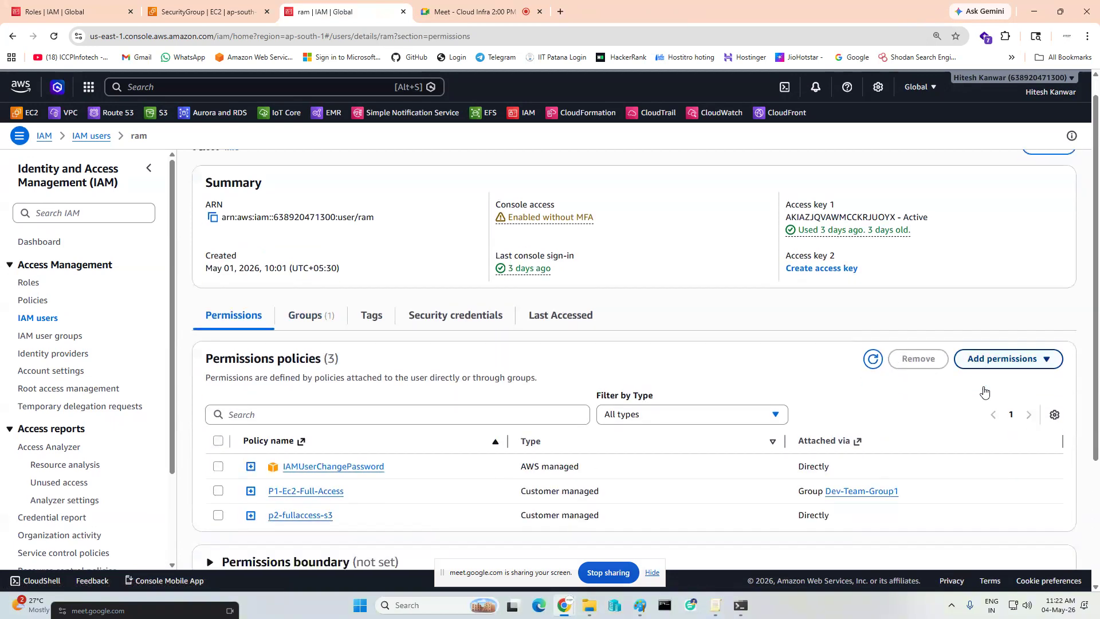
scroll(601, 417, "up", 2)
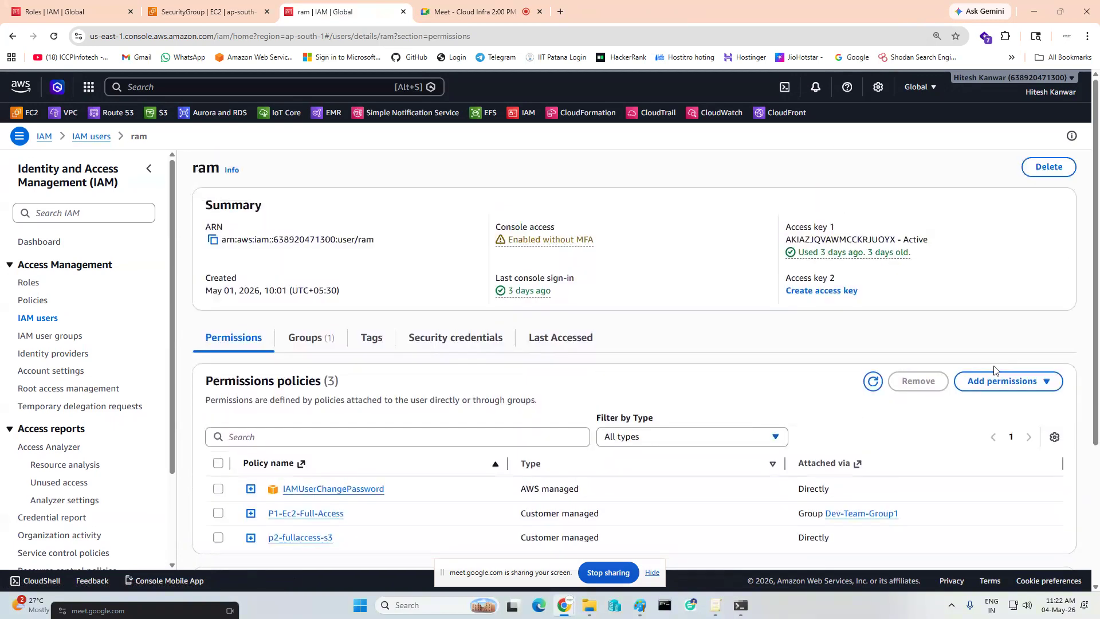
left_click(218, 463)
left_click(916, 381)
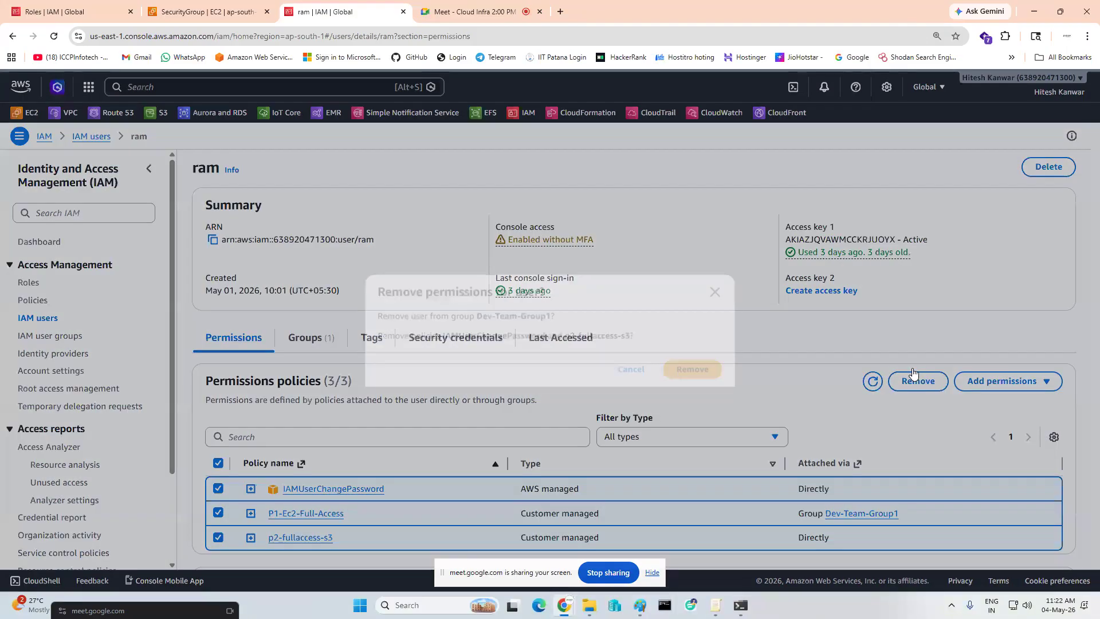
left_click(719, 372)
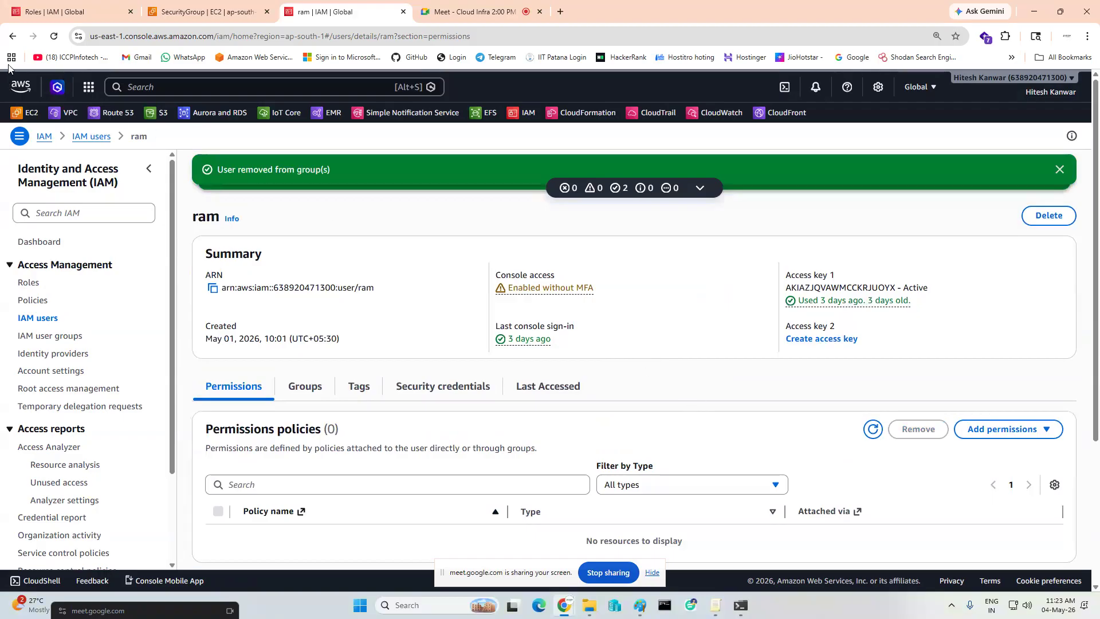
Delete the IAM user that has the active access key, entering "confirm" as written consent
left_click(13, 36)
left_click(206, 274)
left_click(978, 181)
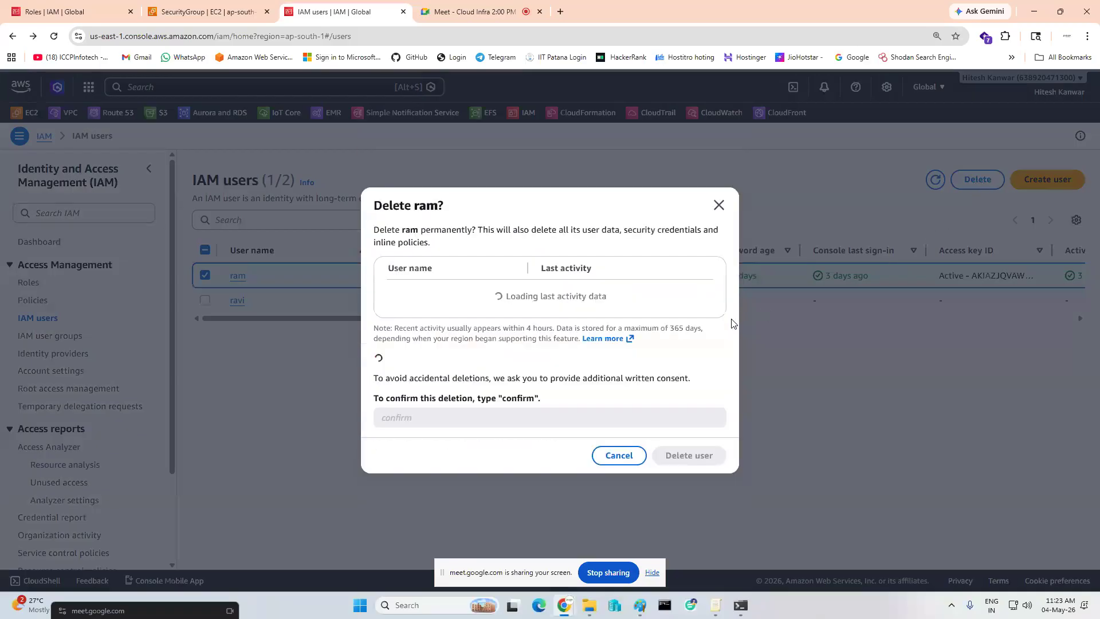
left_click(420, 404)
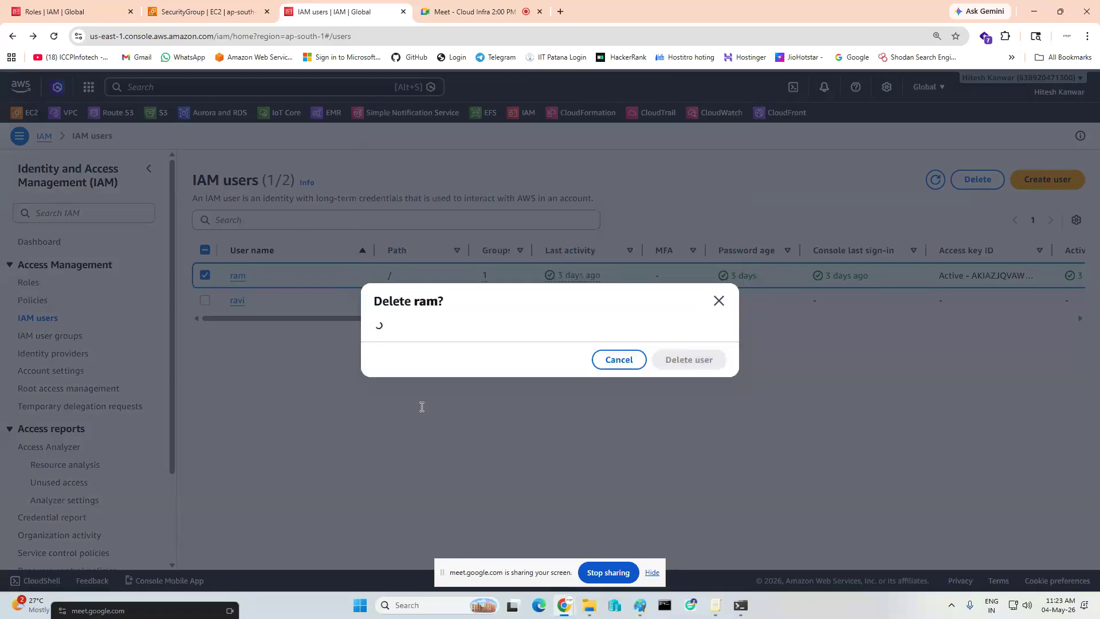
left_click(422, 420)
type("confit")
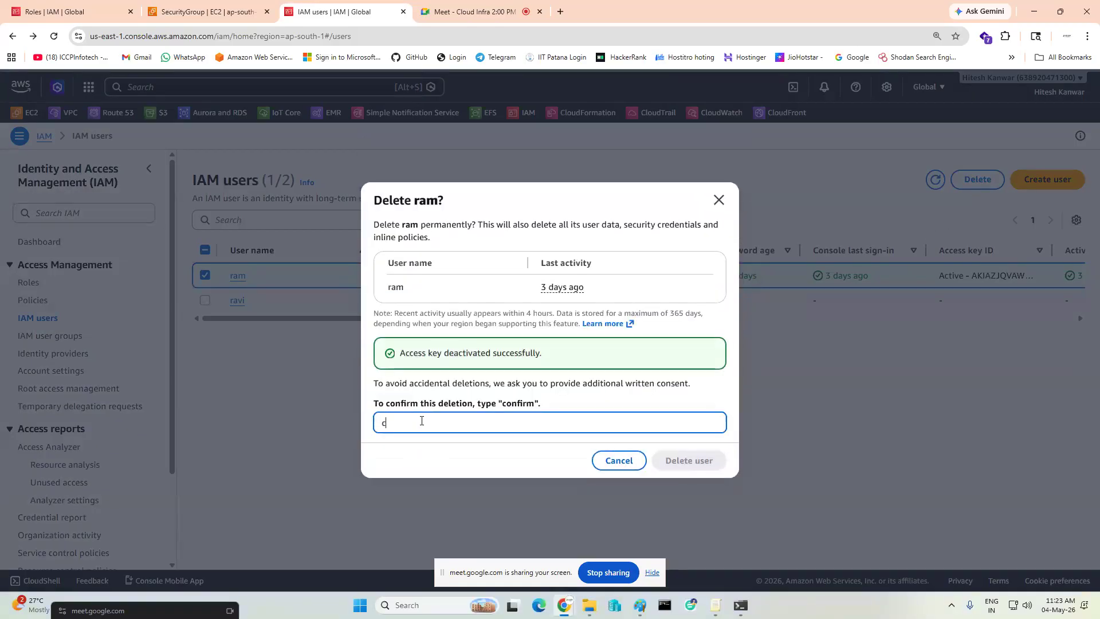
key("BackSpace")
type("rm")
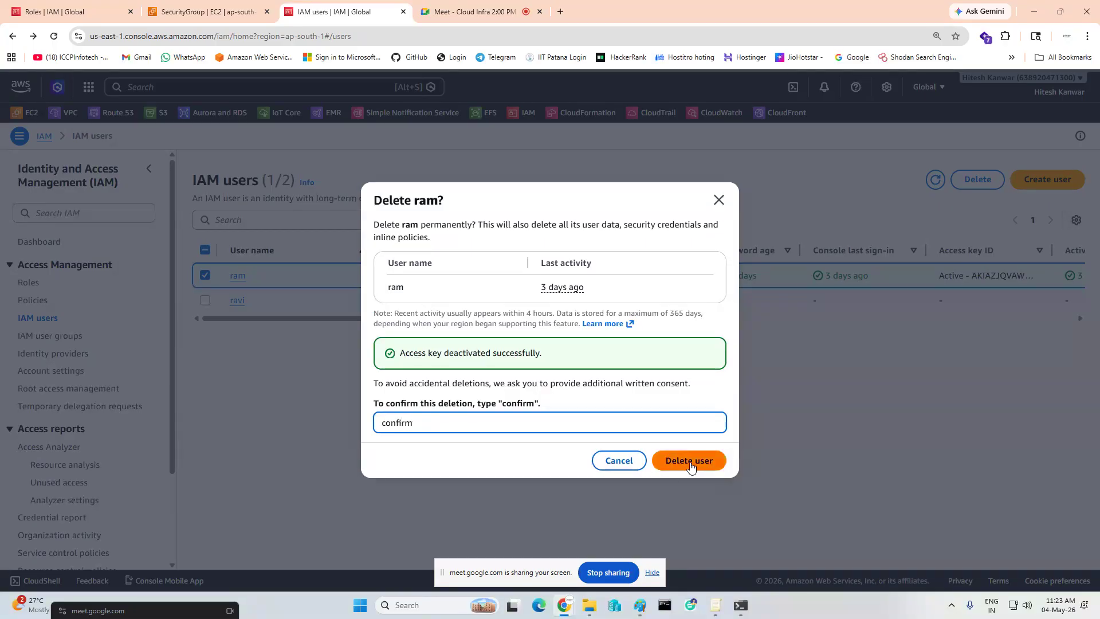
left_click(688, 461)
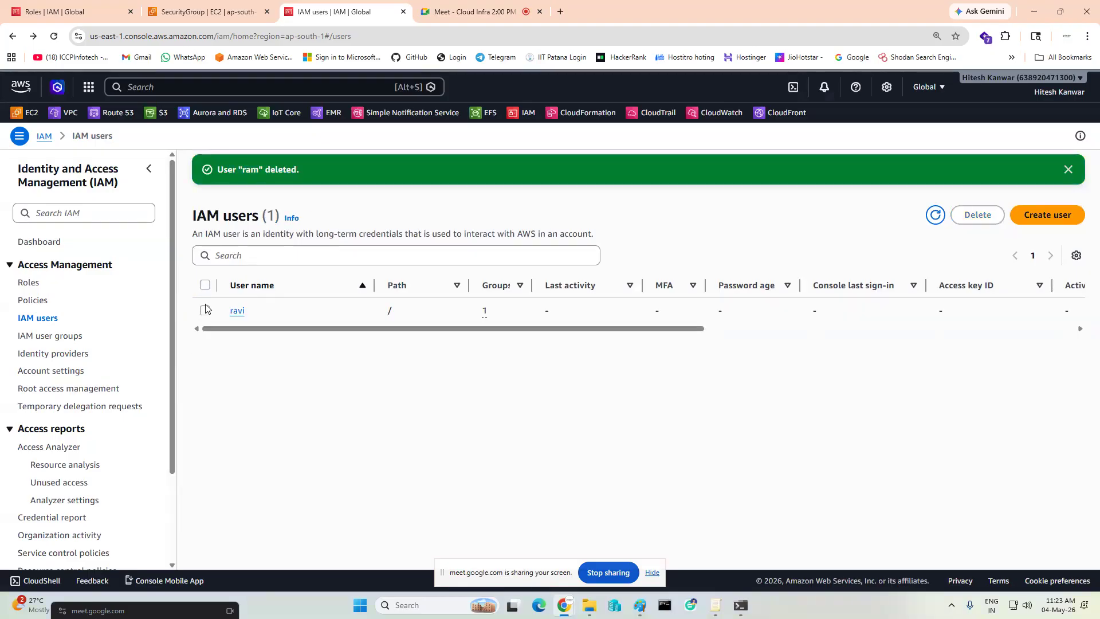
Delete the remaining IAM user, entering "confirm" as written consent
left_click(205, 310)
left_click(977, 215)
left_click(531, 402)
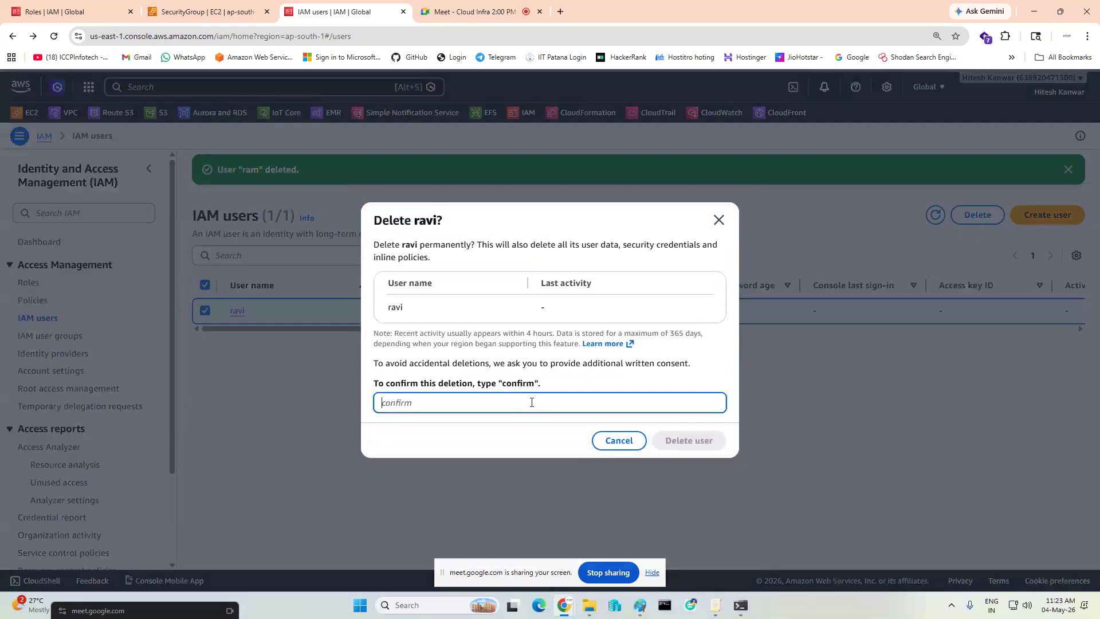
type("confirm")
left_click(700, 440)
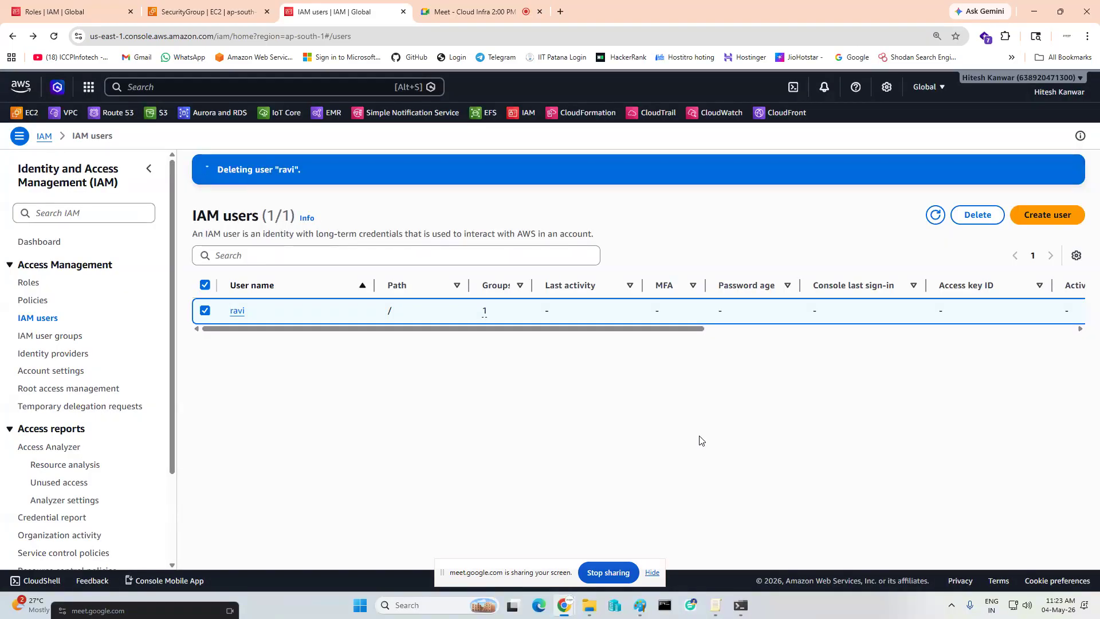
Create a new IAM user with a user name only, without console access, permissions or tags
left_click(1057, 214)
left_click(336, 300)
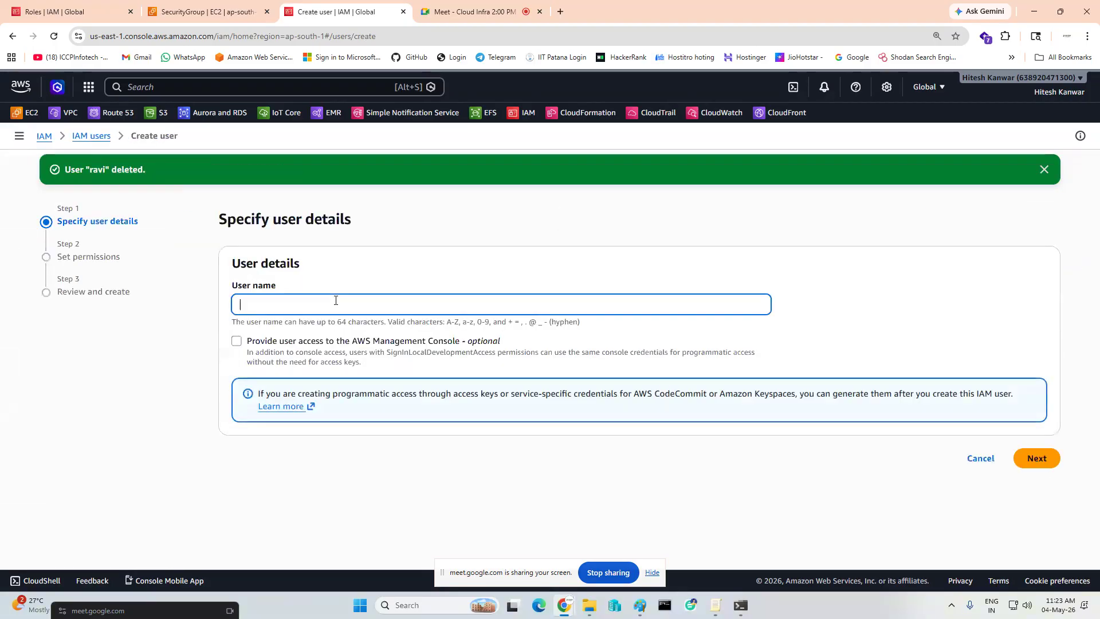
type("ram")
left_click(1038, 459)
left_click(1039, 454)
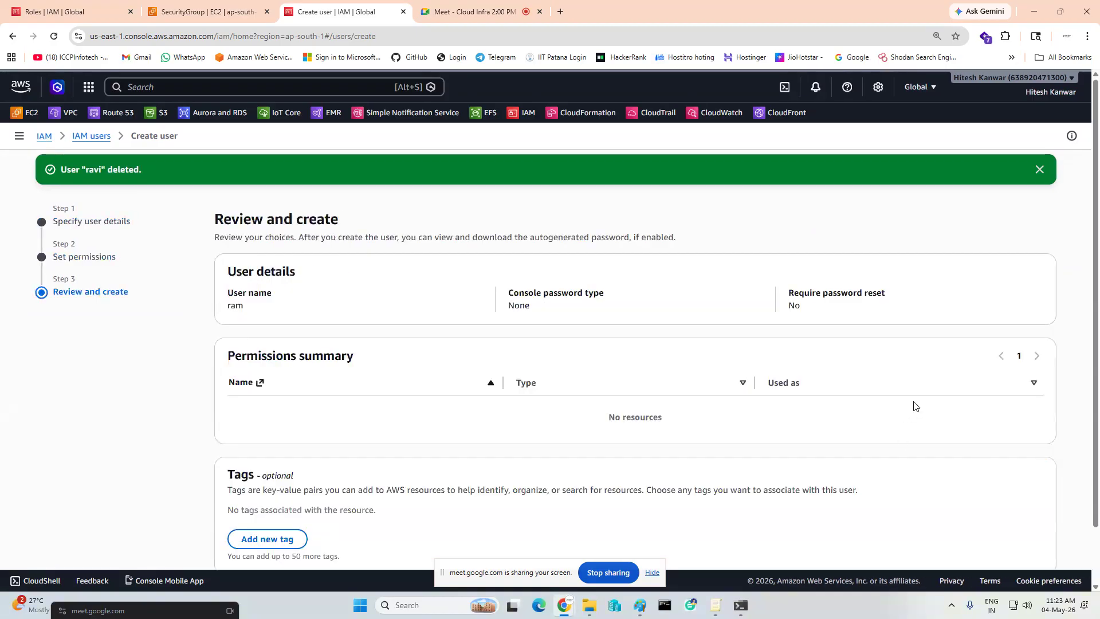
scroll(934, 429, "down", 1)
left_click(1009, 532)
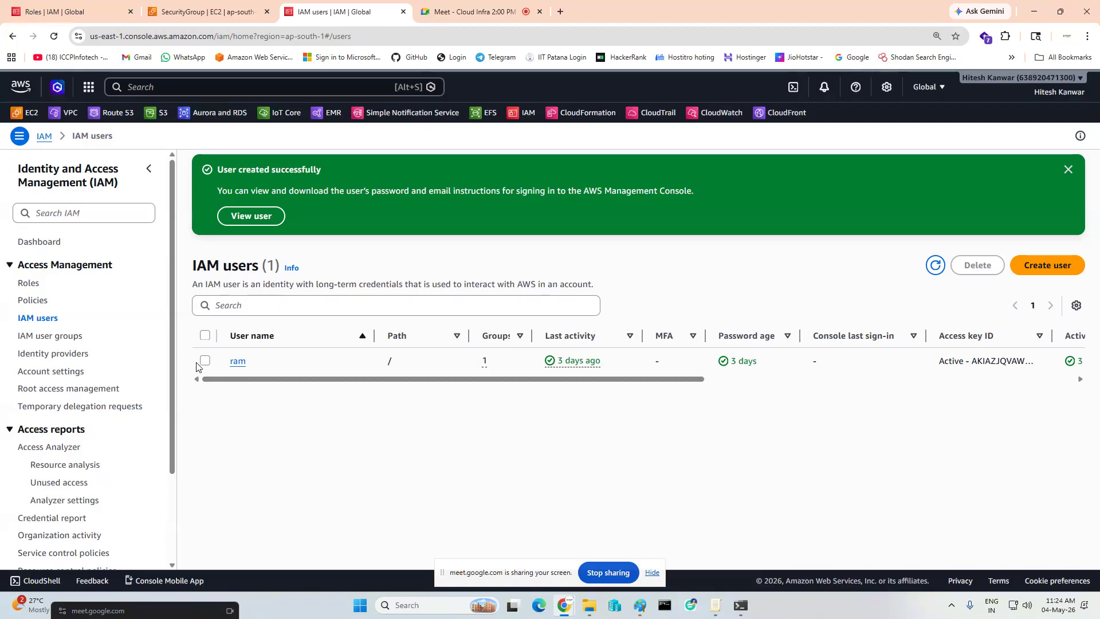
Open the security credentials of the newly created IAM user
left_click(237, 361)
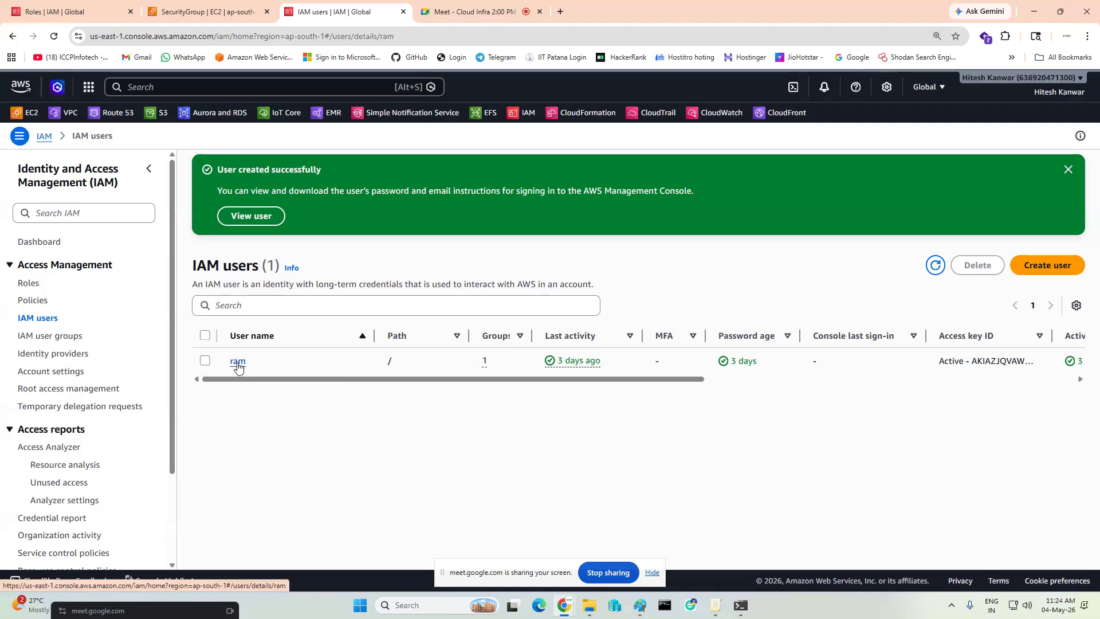
scroll(445, 292, "down", 2)
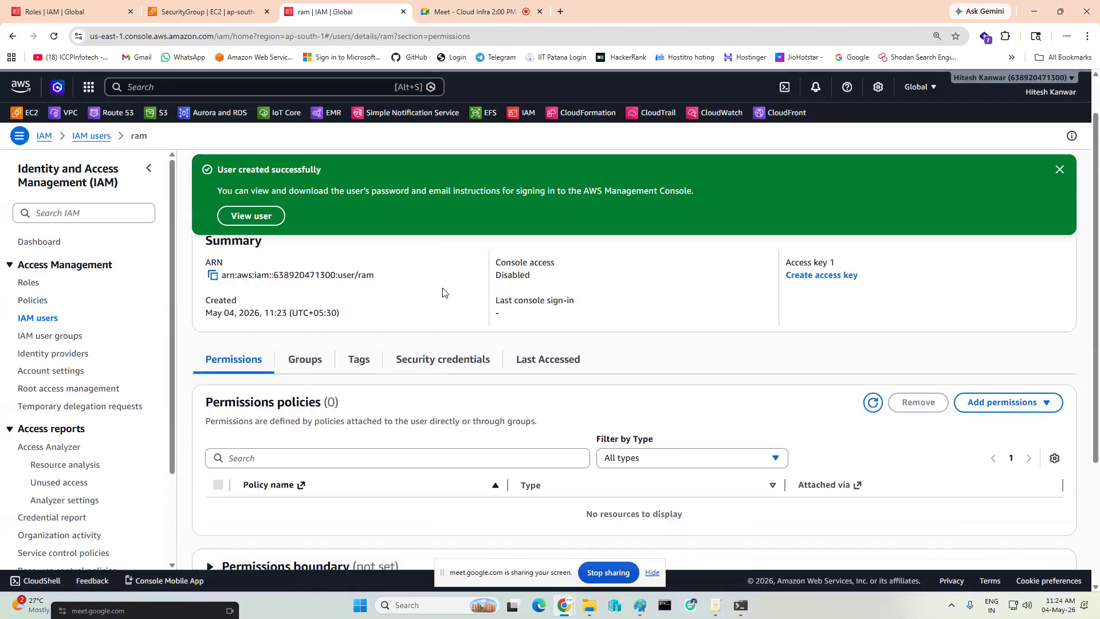
scroll(541, 295, "up", 2)
left_click(426, 412)
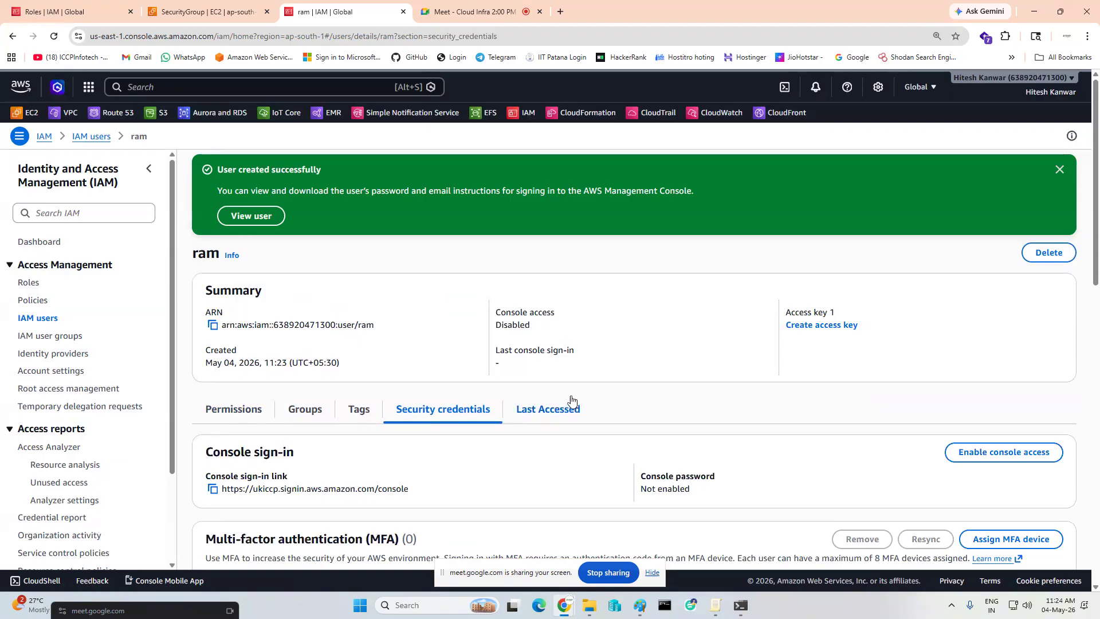
scroll(687, 389, "down", 2)
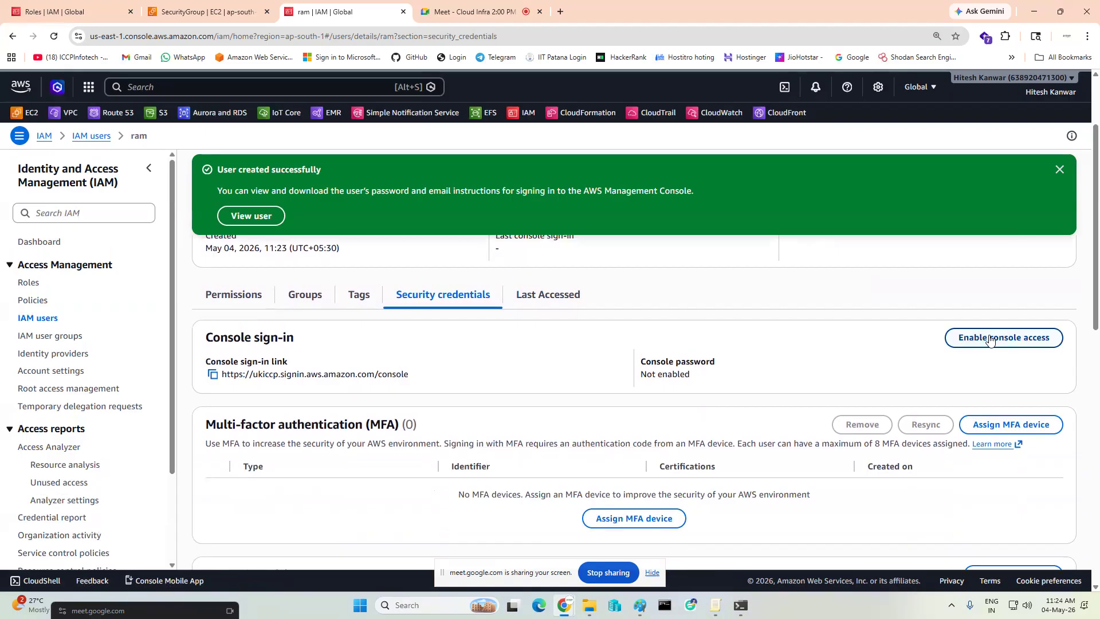
Enable console access for the user with a custom password and require a new password at next sign-in
left_click(989, 339)
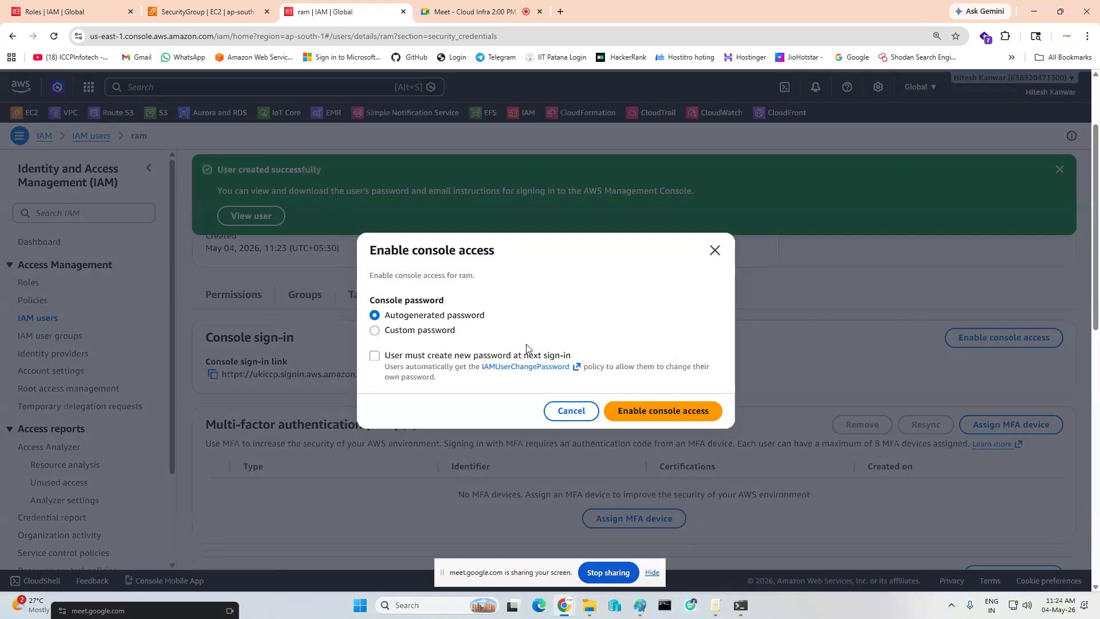
left_click(437, 331)
left_click(449, 302)
type("••••••••")
left_click(405, 379)
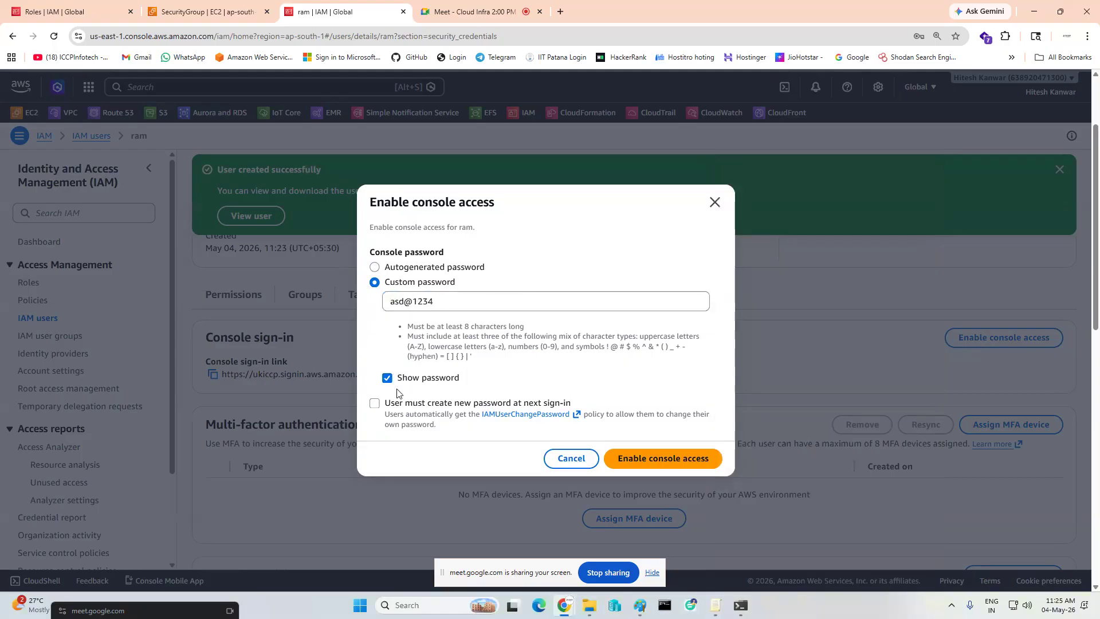
left_click(374, 404)
left_click(668, 465)
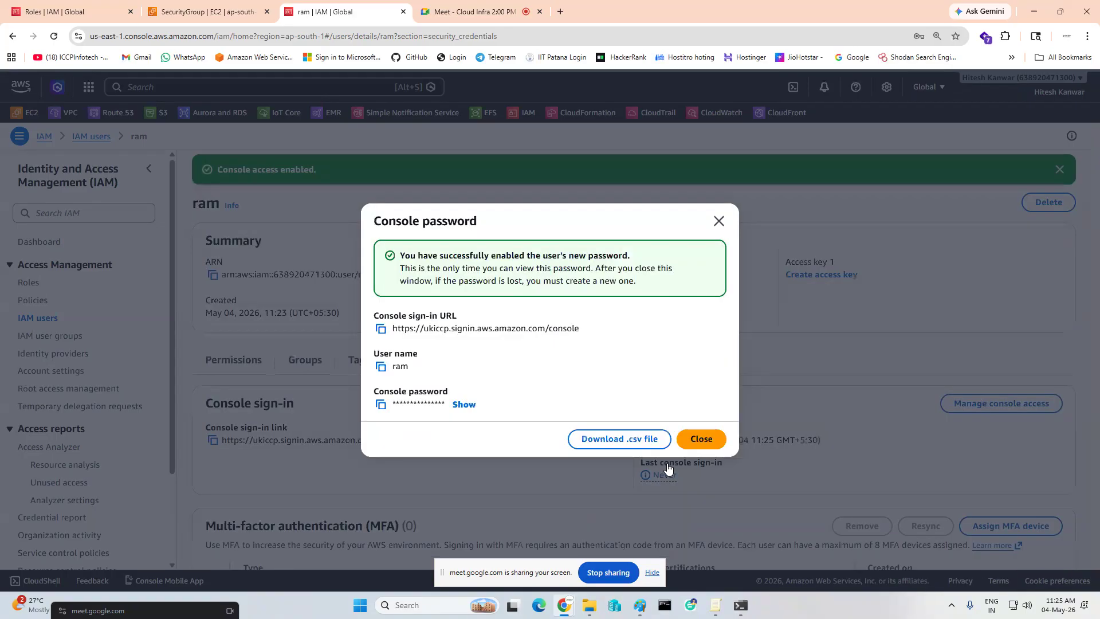
left_click(698, 439)
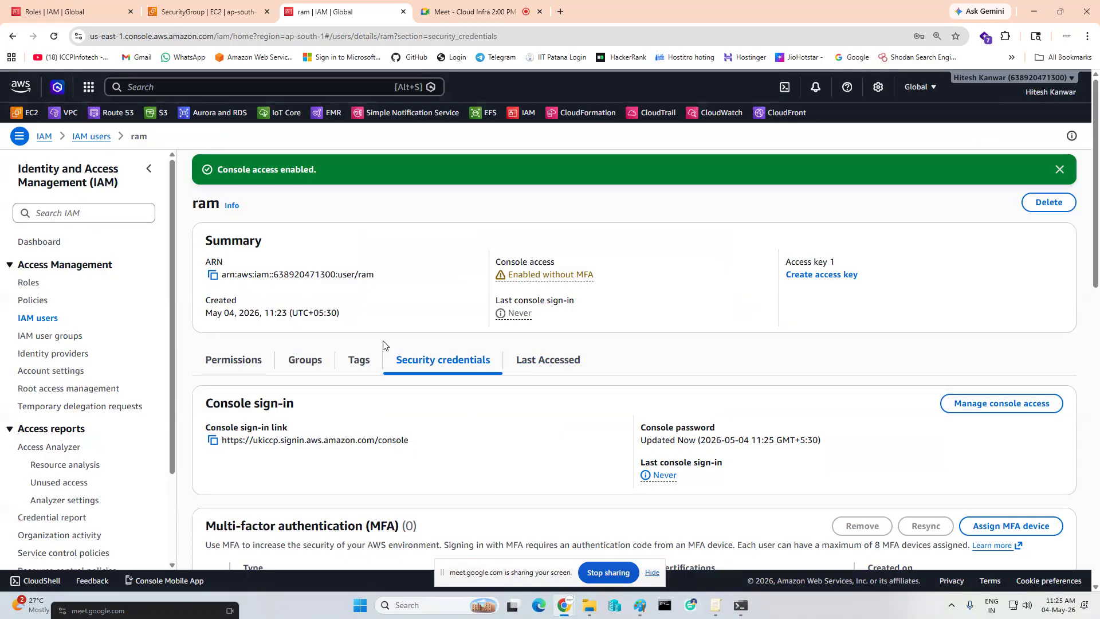
Open the IAM dashboard and check the account ID or alias field on the incognito window's IAM user sign-in page
left_click(35, 242)
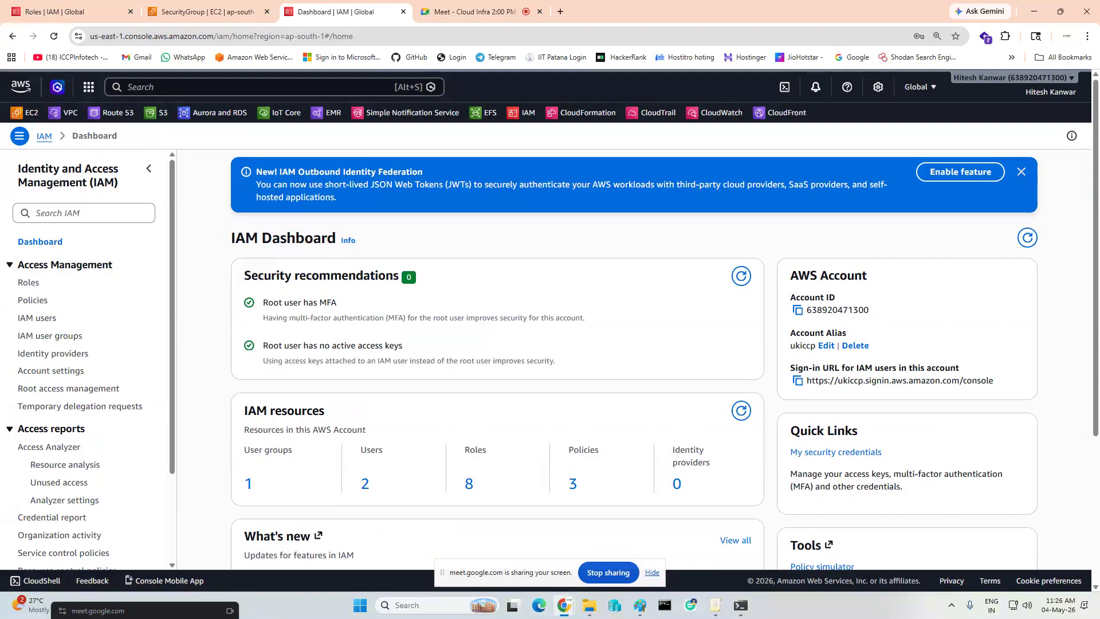
left_click(718, 545)
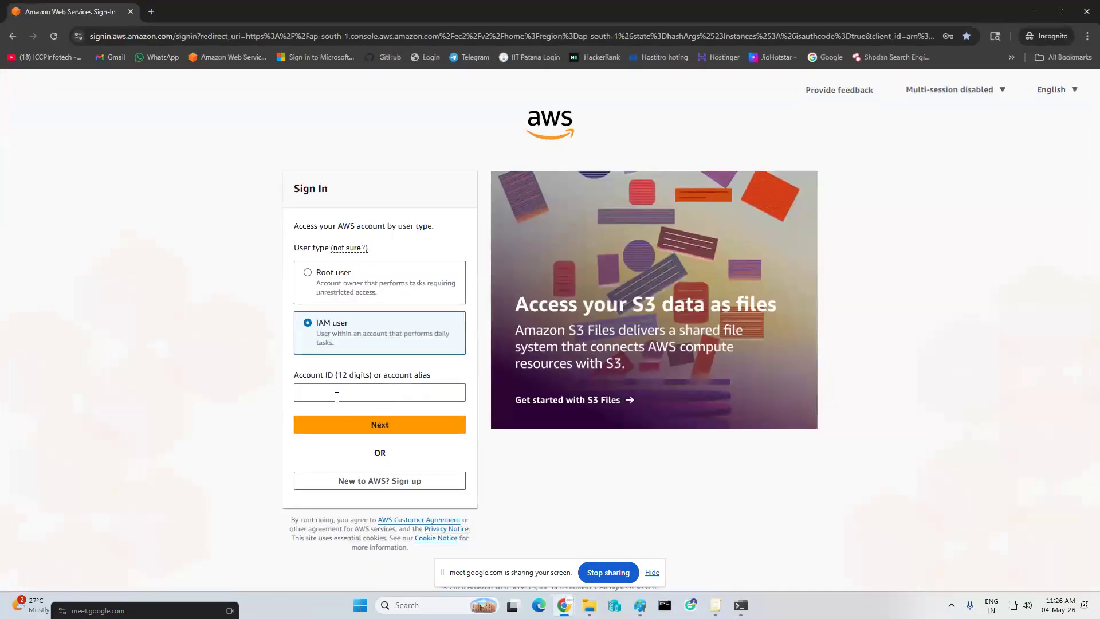
left_click(337, 396)
left_click_drag(299, 375, 381, 383)
left_click(353, 424)
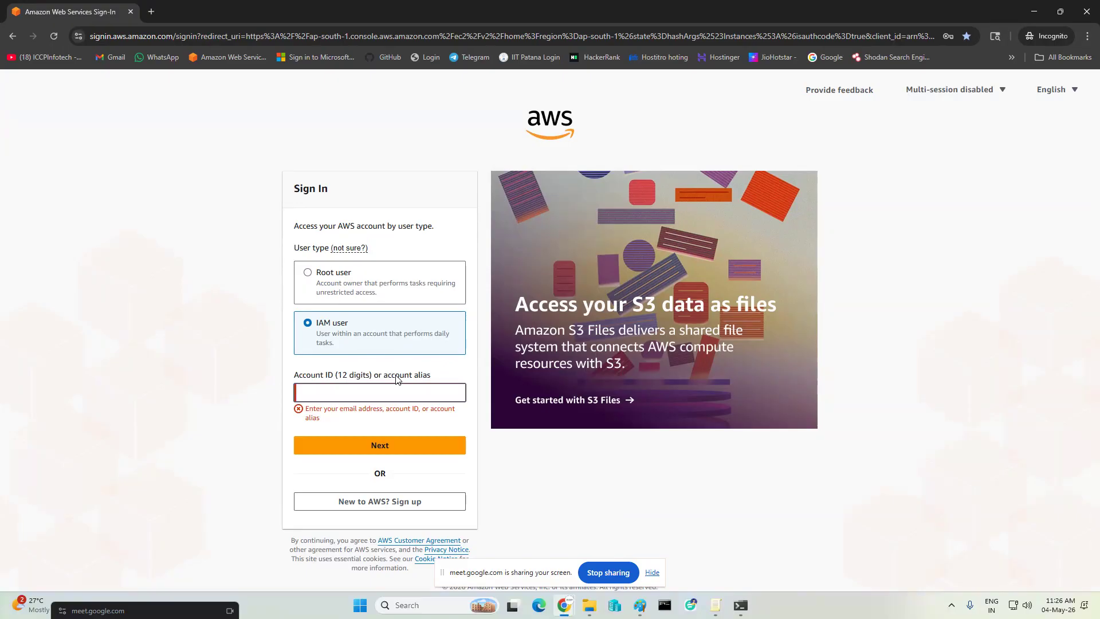
left_click(1025, 14)
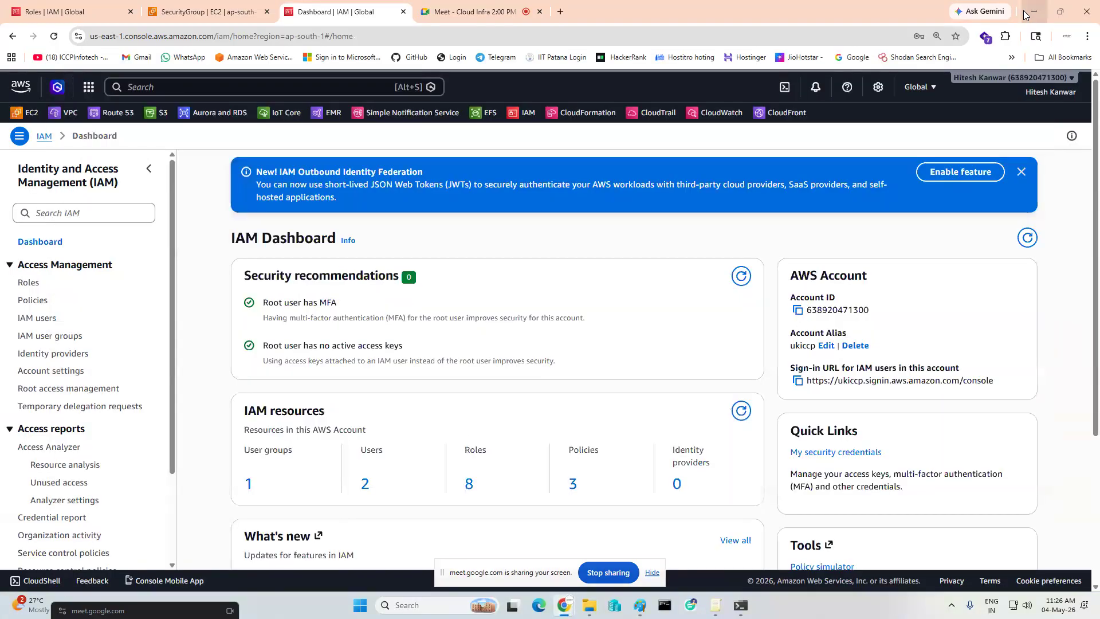
Change the AWS account alias to iccpinuk and save the change
left_click(827, 346)
double_click(411, 285)
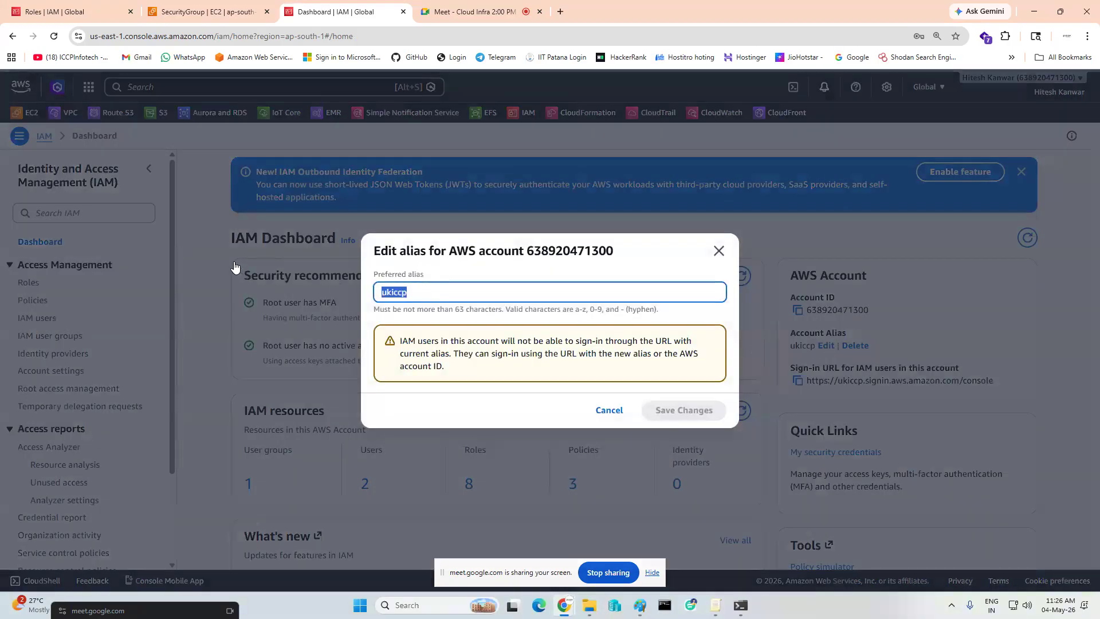
type("iccpi")
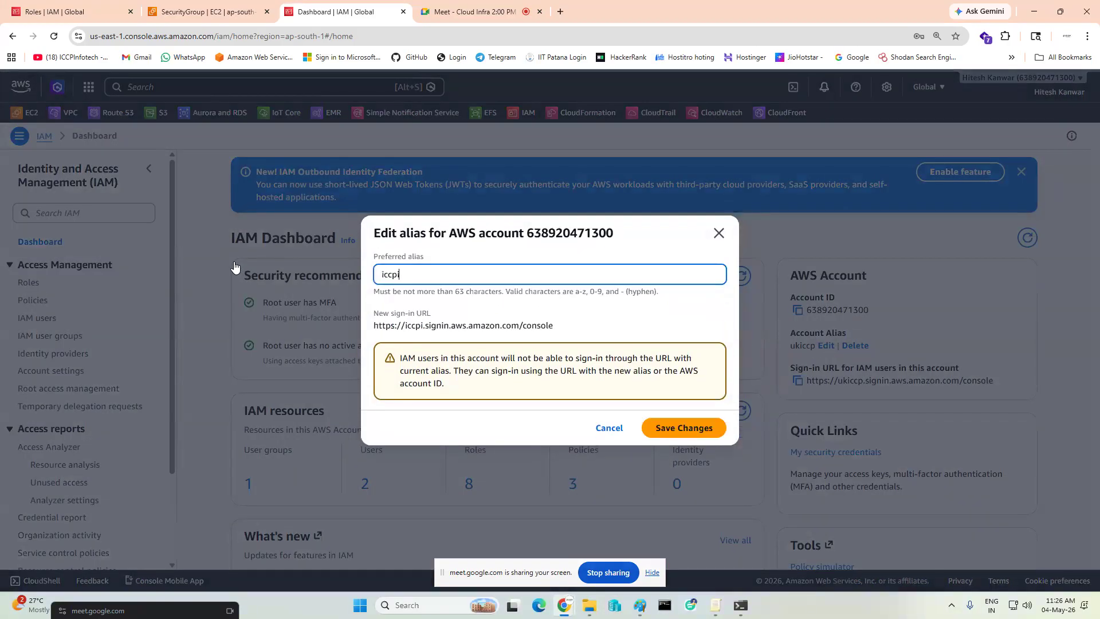
type("nuk")
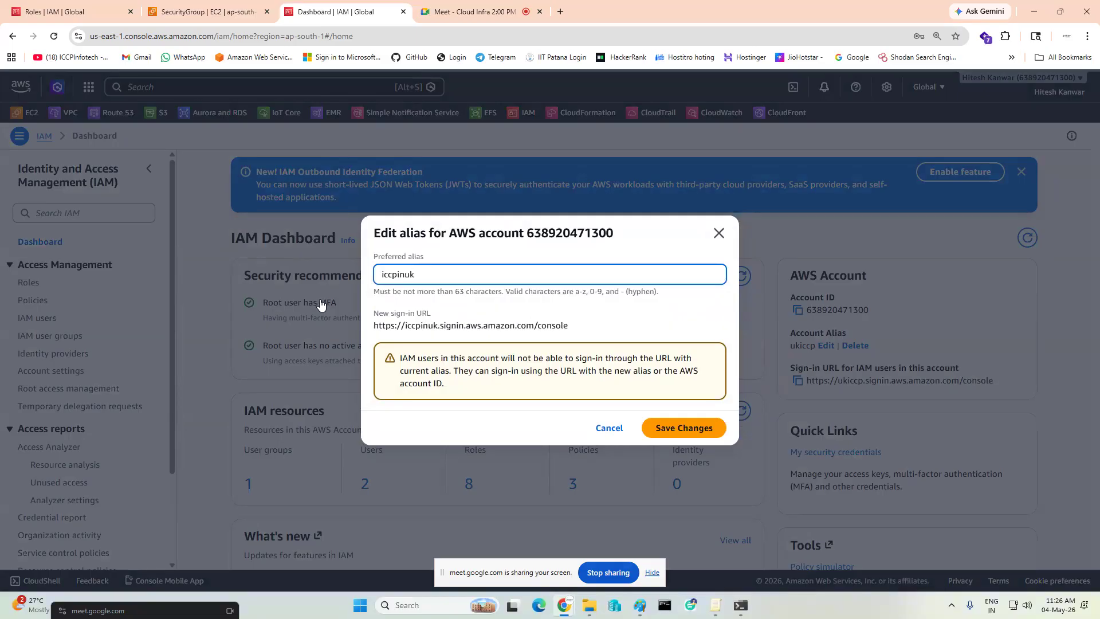
left_click(682, 432)
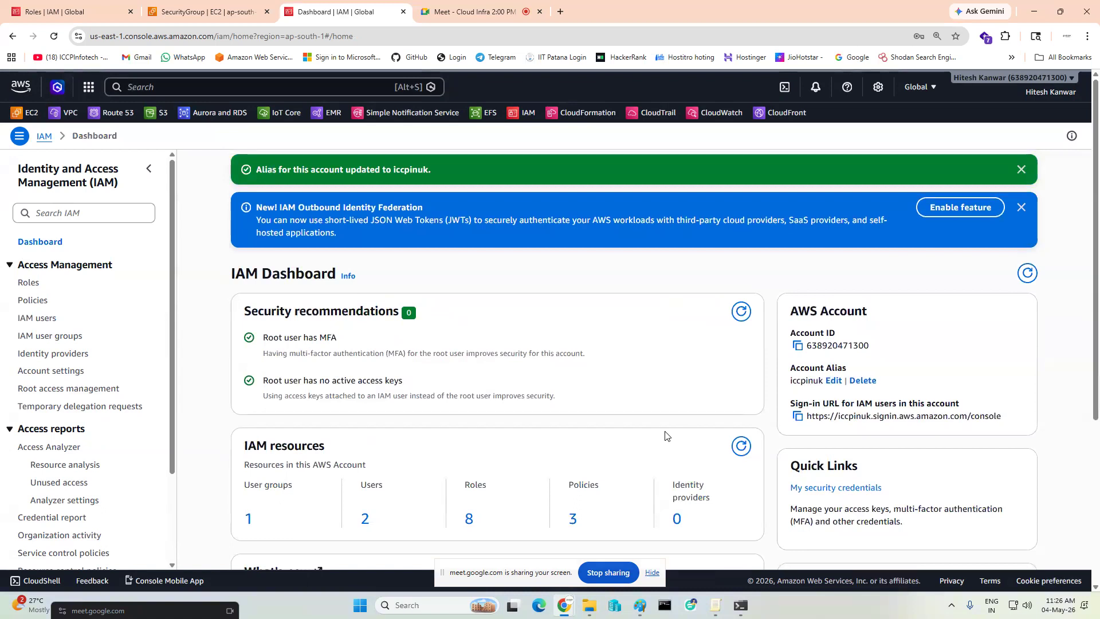
Switch to the incognito sign-in window and continue as an IAM user with the account alias iccpinuk
mouse_move(564, 605)
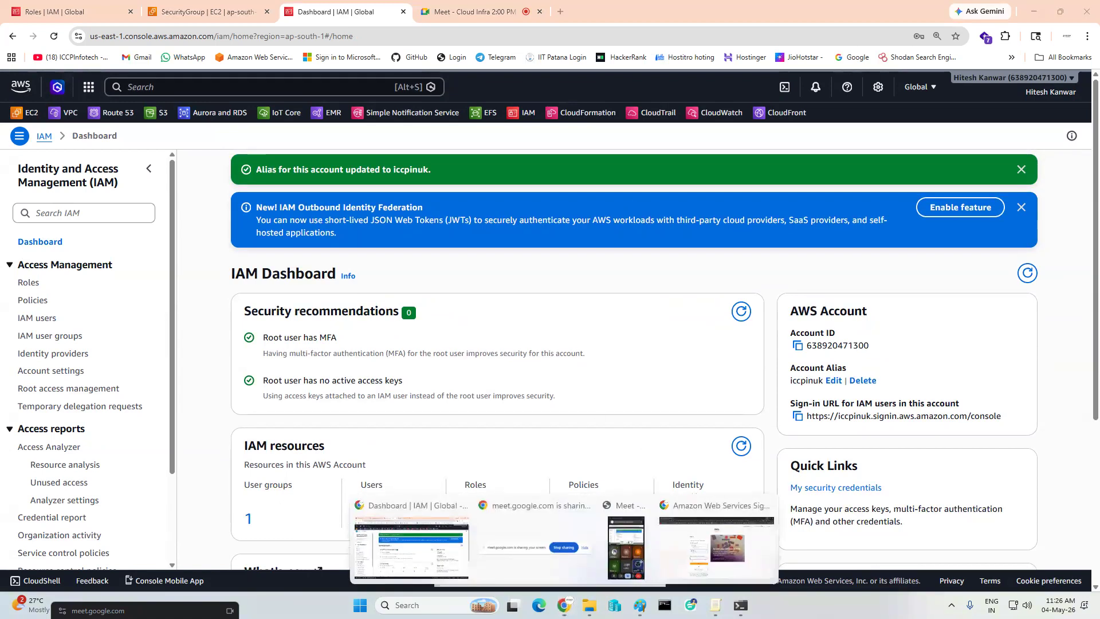
left_click(703, 530)
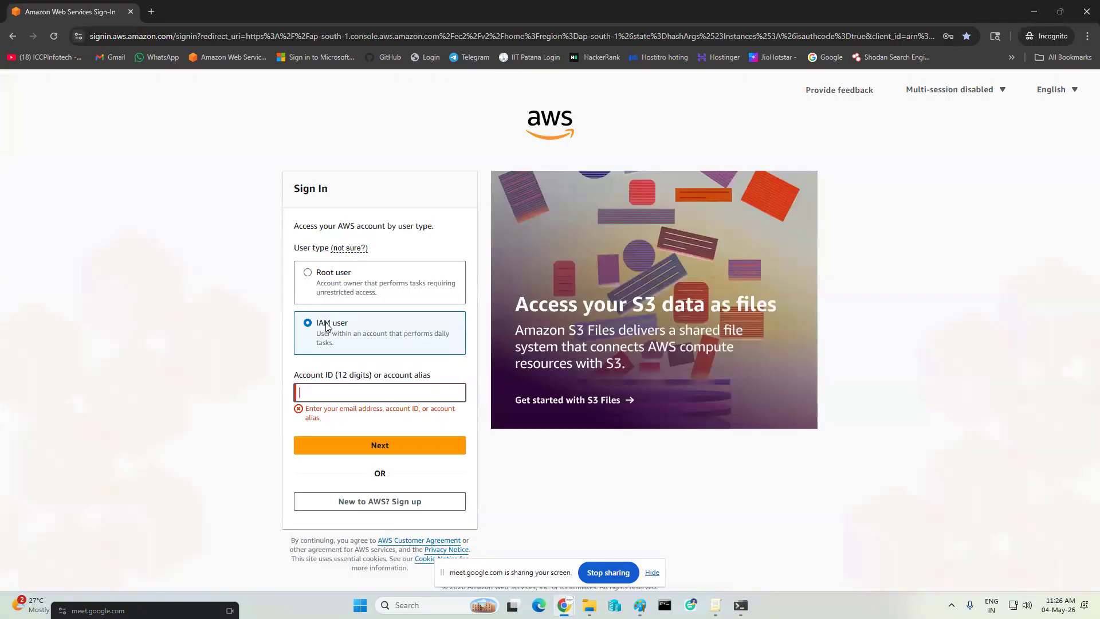
left_click(326, 277)
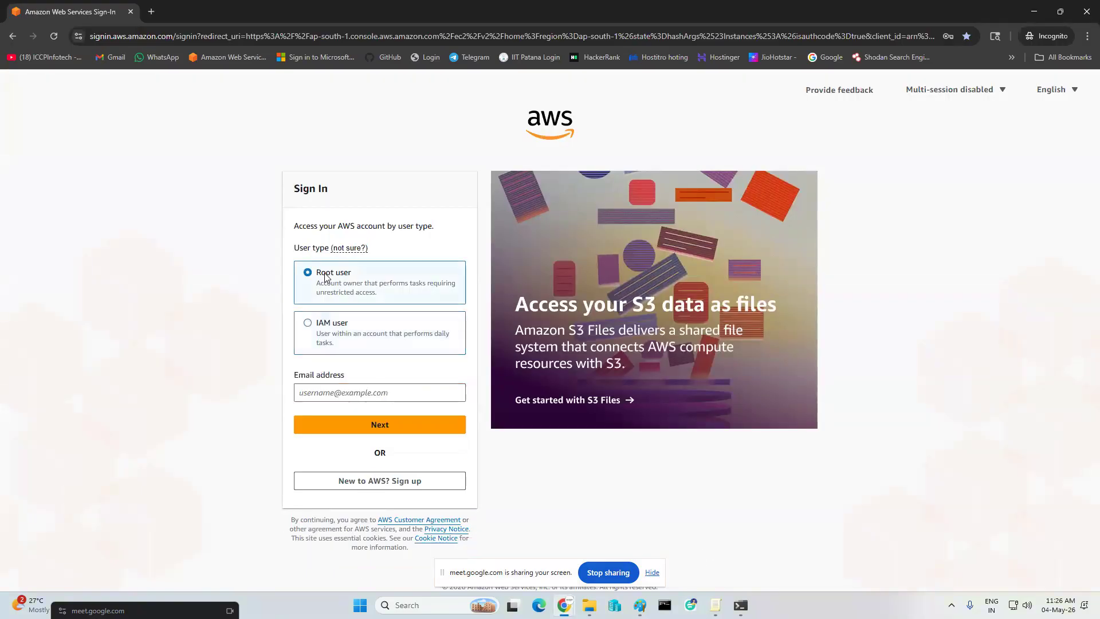
left_click(319, 328)
left_click(313, 392)
type("iccpnuk")
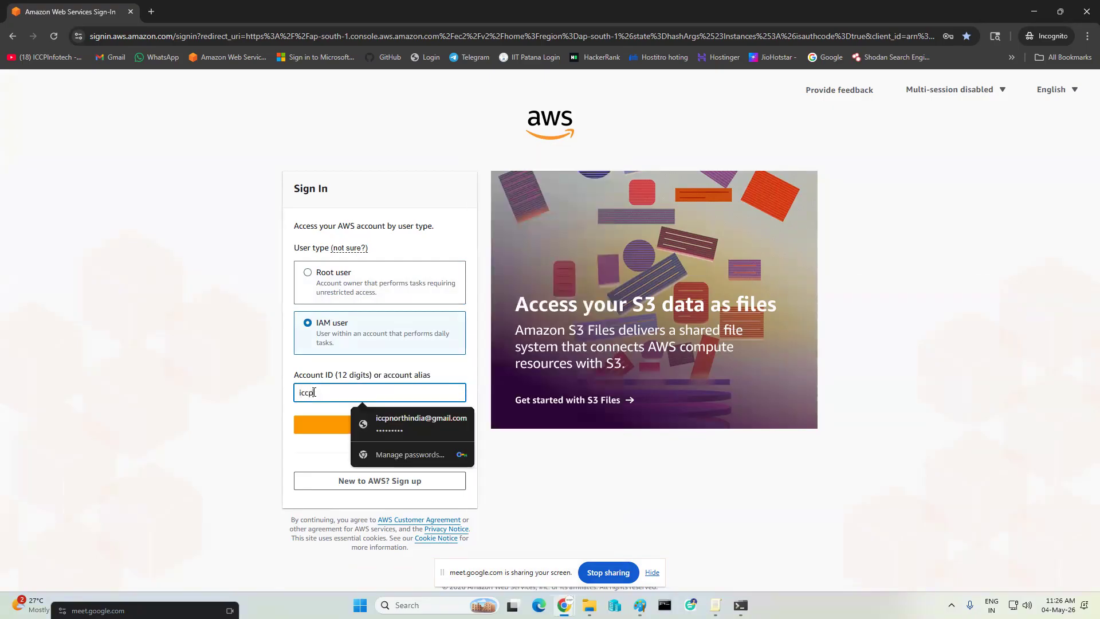
left_click(357, 427)
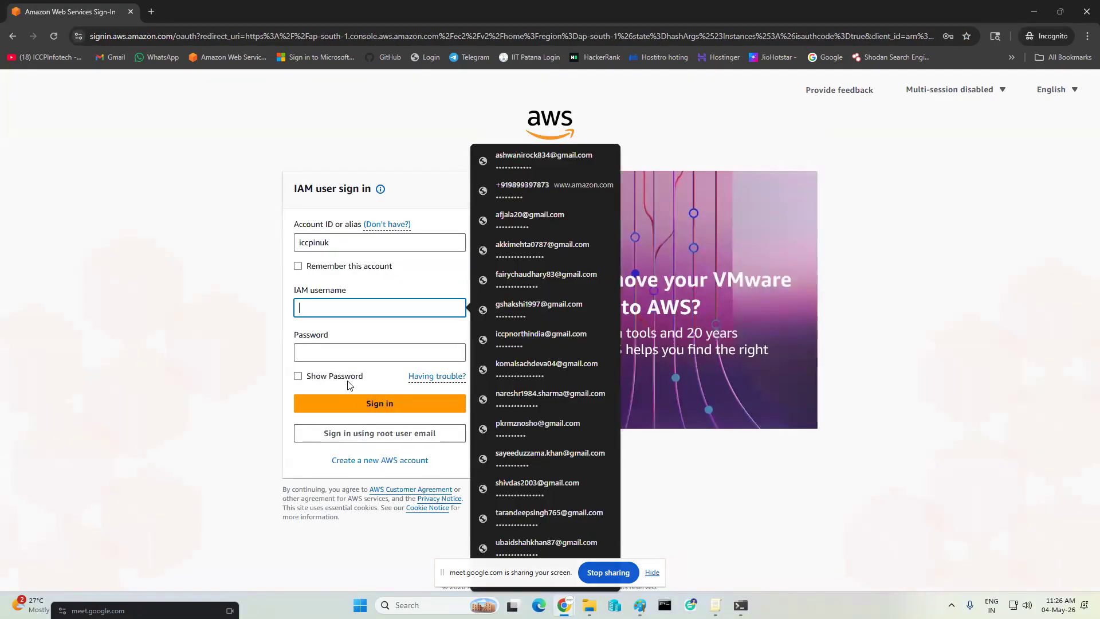
Enter the IAM username and the account password, and submit the IAM user sign-in
type("ra")
type("v")
key("BackSpace")
type("m")
key("Tab")
type("*******")
key("Return")
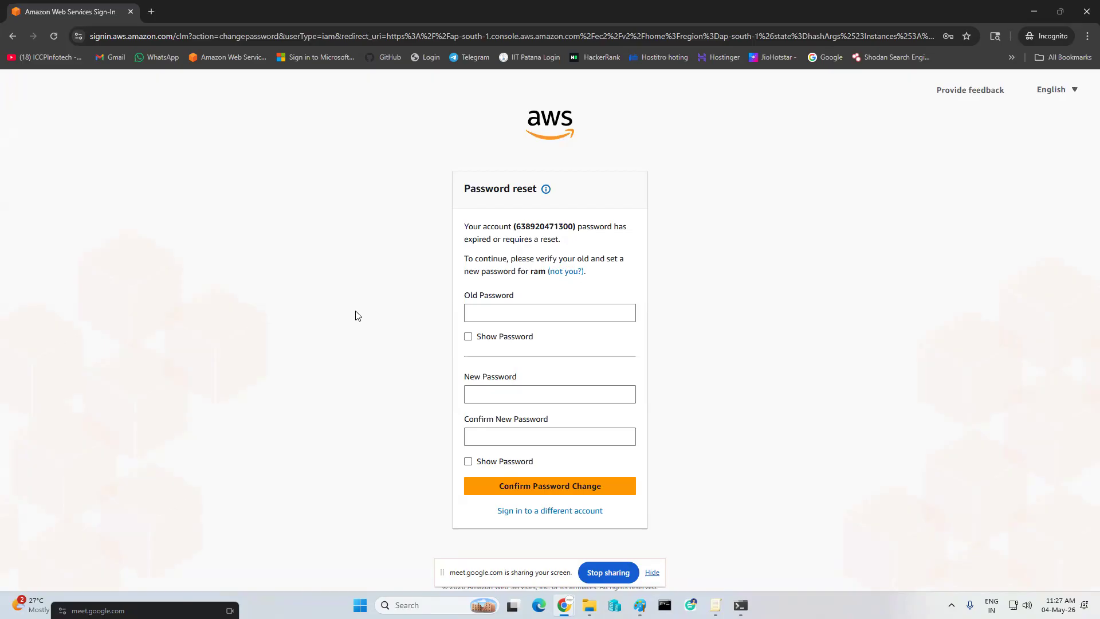
Fill in the old password, the new password and its confirmation on the password reset form
left_click(513, 313)
type("••••••••")
key("Tab")
key("Tab")
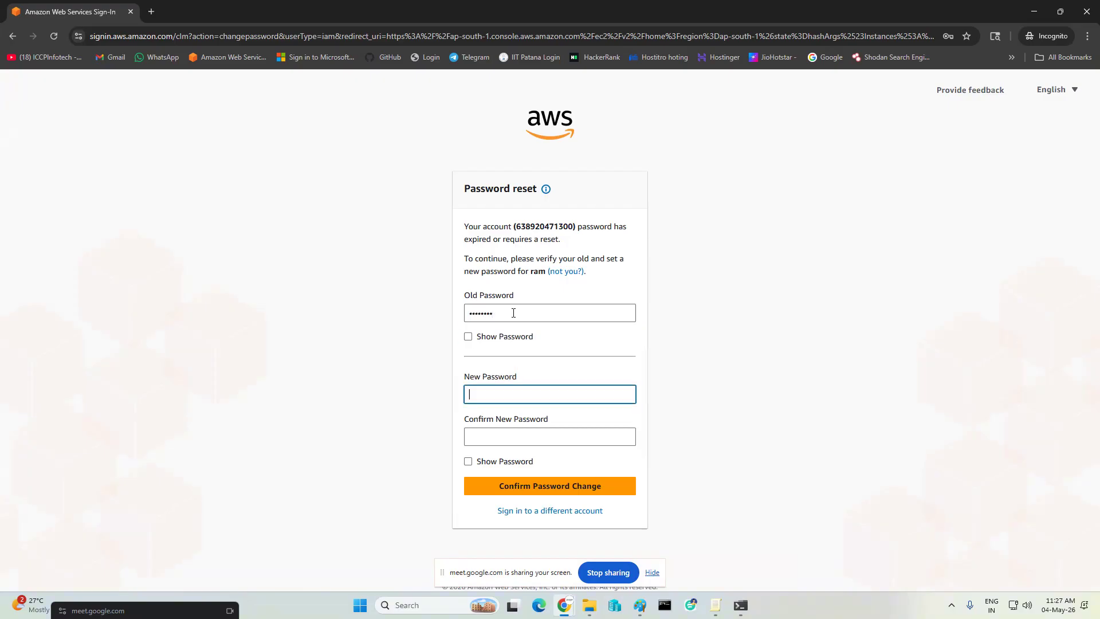
type("•••••••••")
key("Tab")
type("•••")
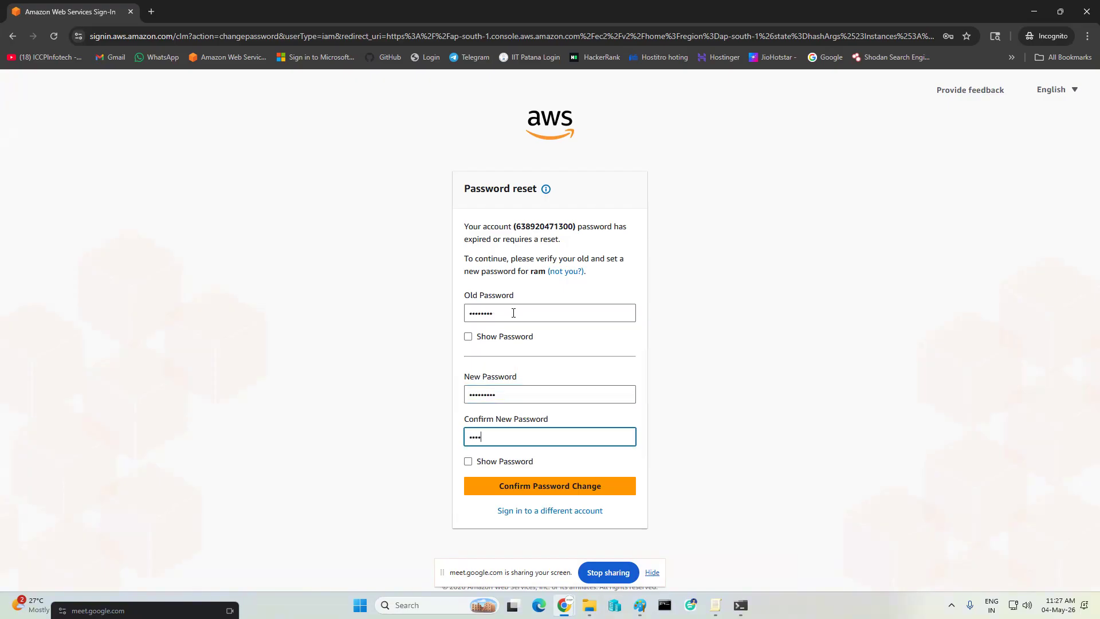
type("•••••")
type("5")
Reveal the entered passwords to check them, and confirm the password change through to the console
left_click(468, 461)
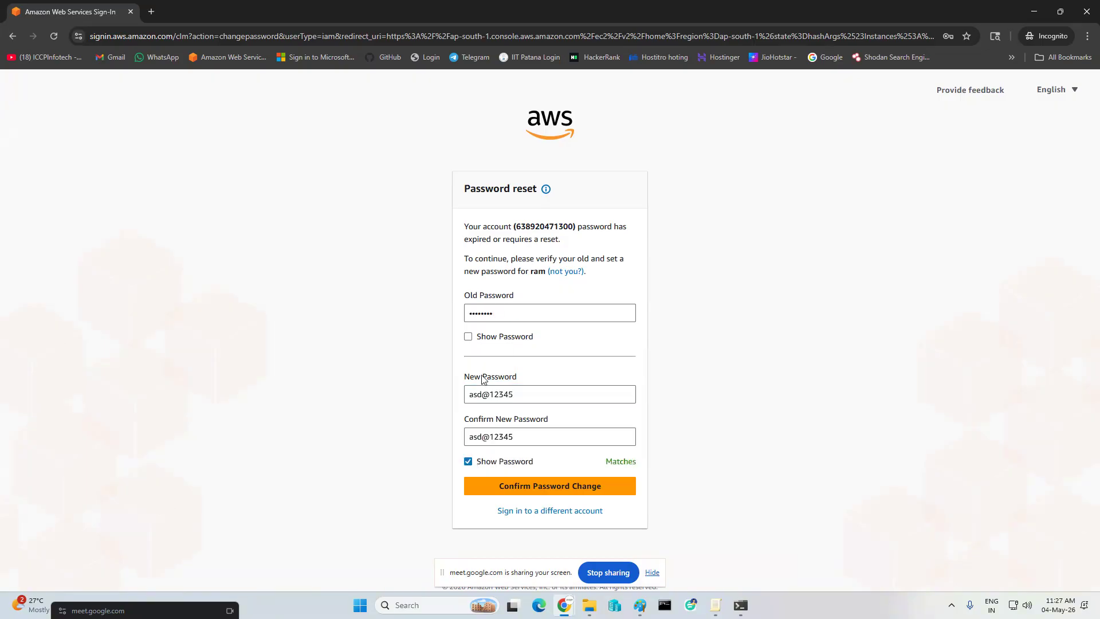
left_click(468, 336)
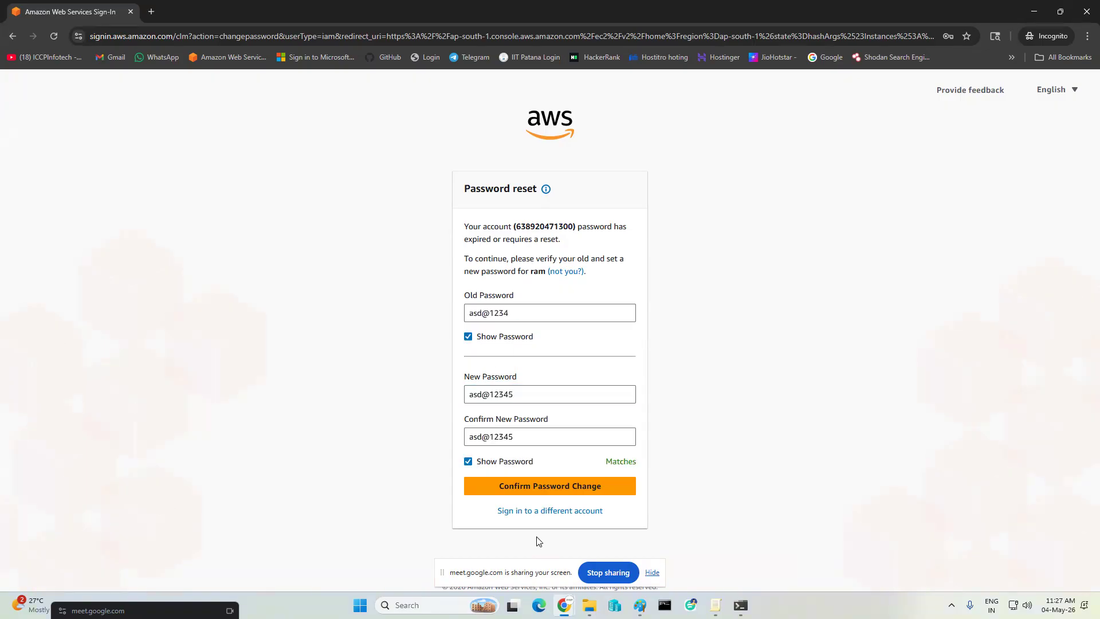
left_click(540, 486)
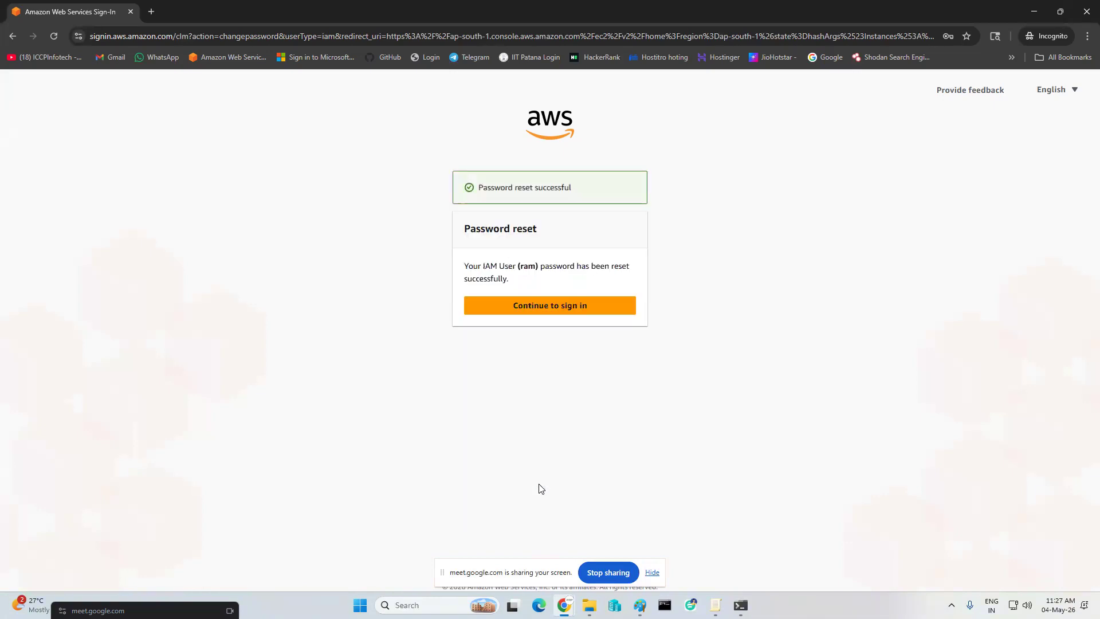
left_click(556, 305)
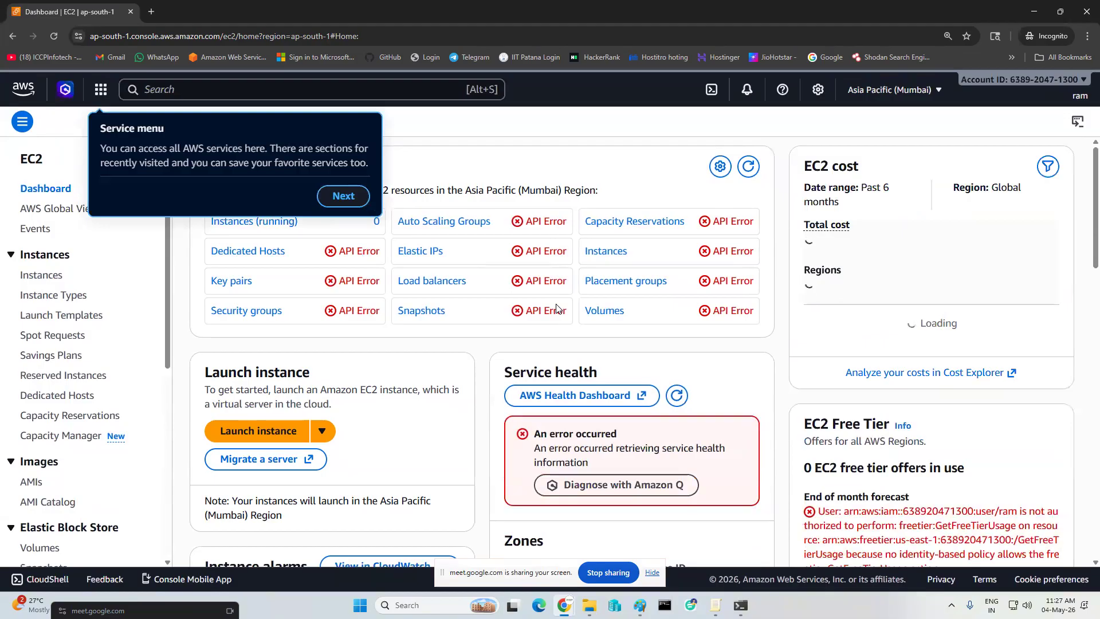
Go through the console introduction tips and open the EC2 Key Pairs page to check the IAM user's access
left_click(344, 196)
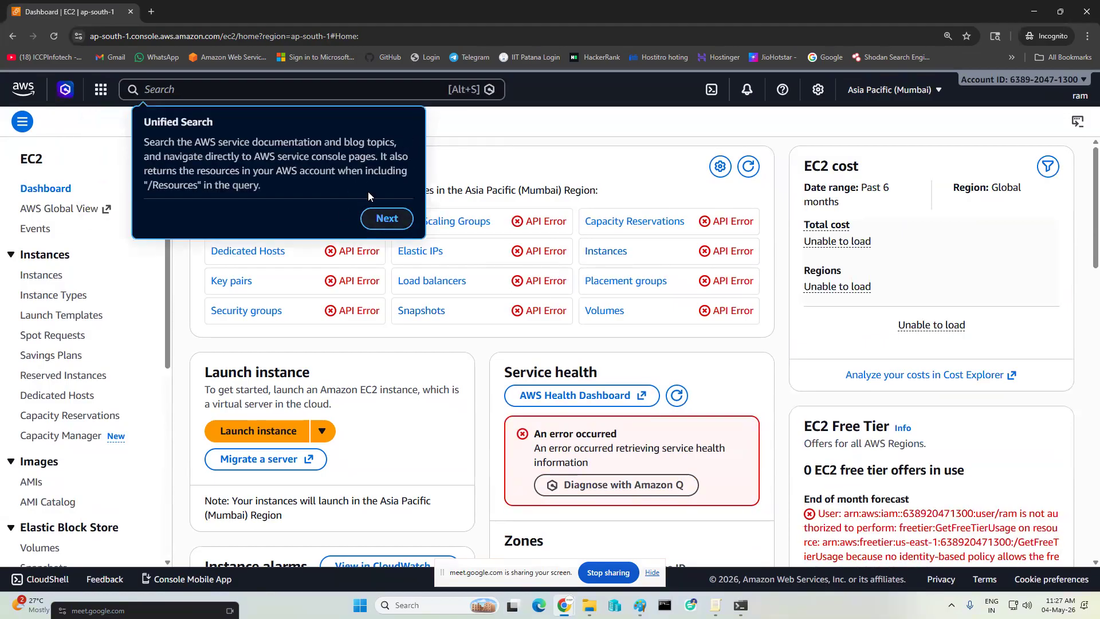
left_click(385, 218)
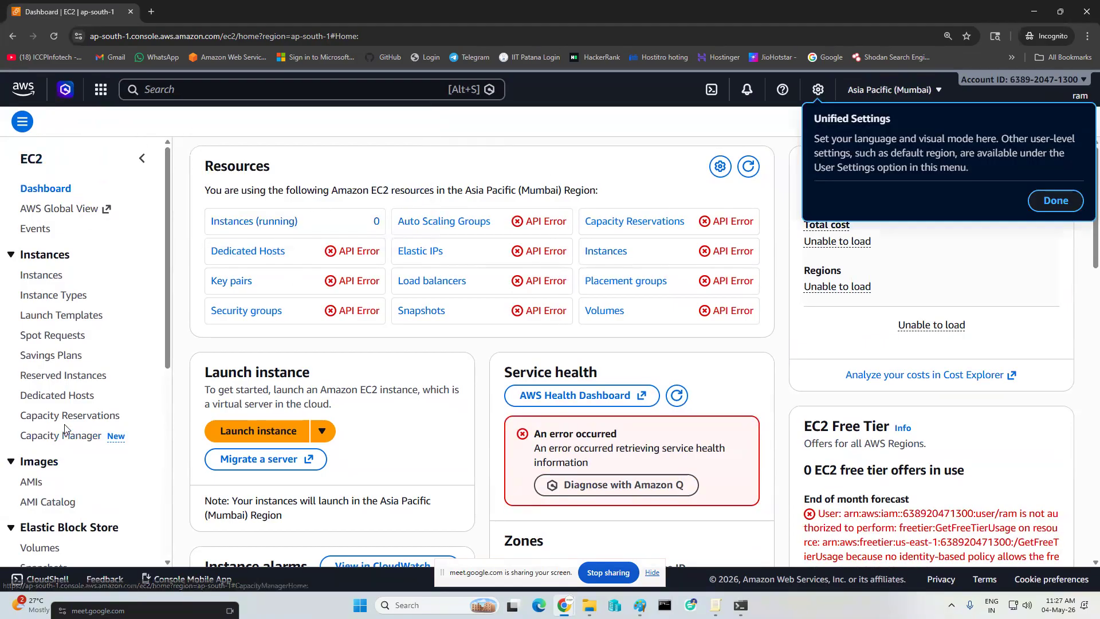
scroll(64, 425, "down", 2)
scroll(49, 481, "down", 2)
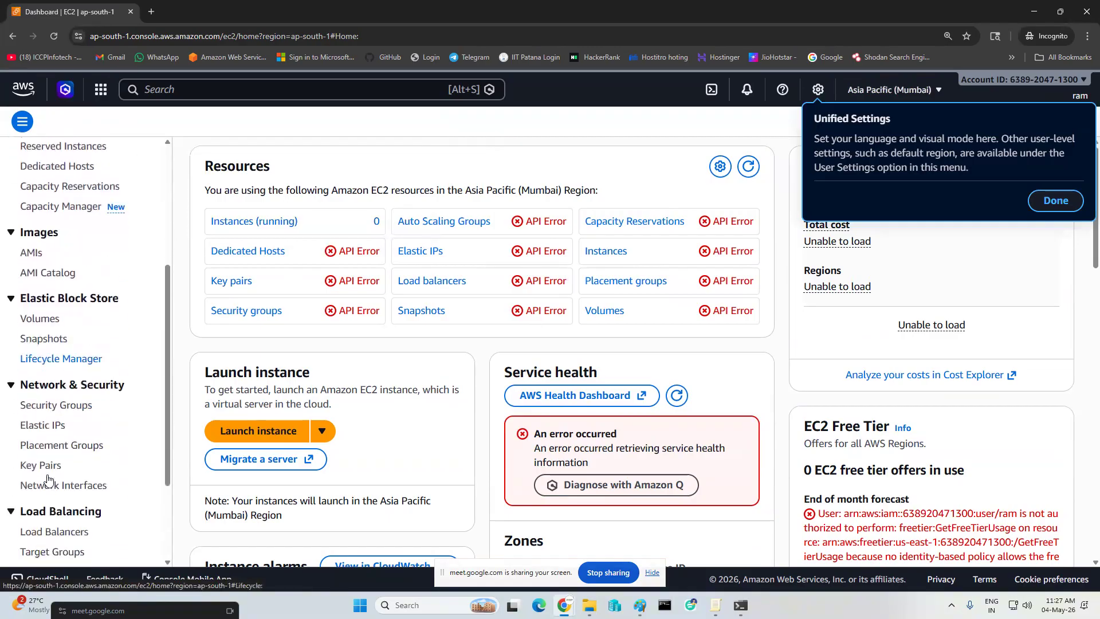
left_click(51, 467)
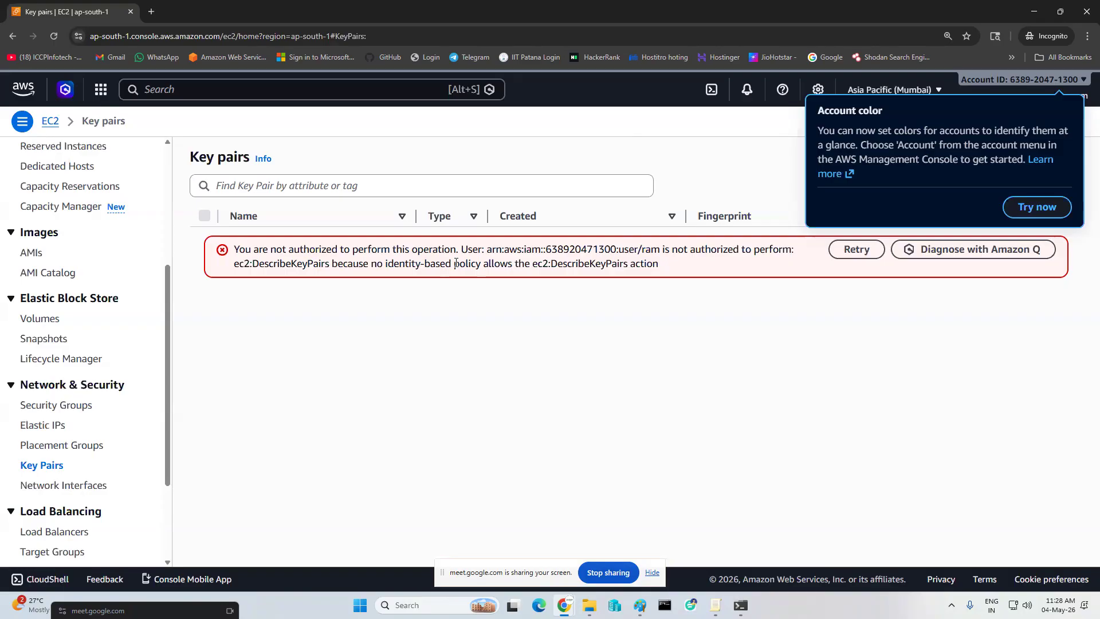
left_click(713, 321)
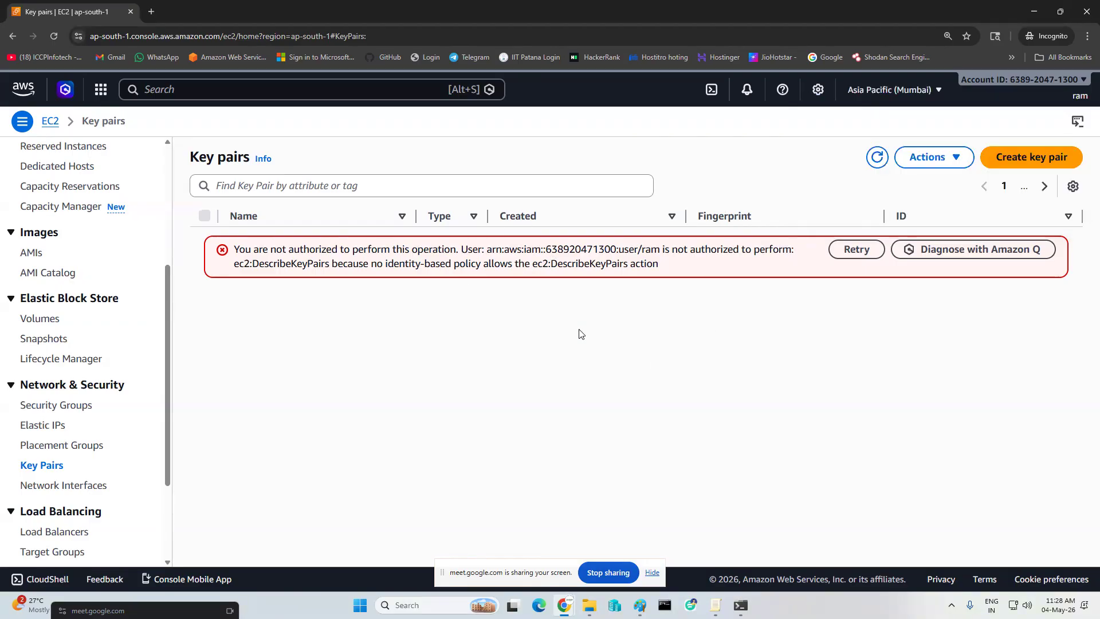
Switch to Paint and add purple headings "Create Policy" between the services and user columns and "Policy" beyond the Create User column
left_click(640, 605)
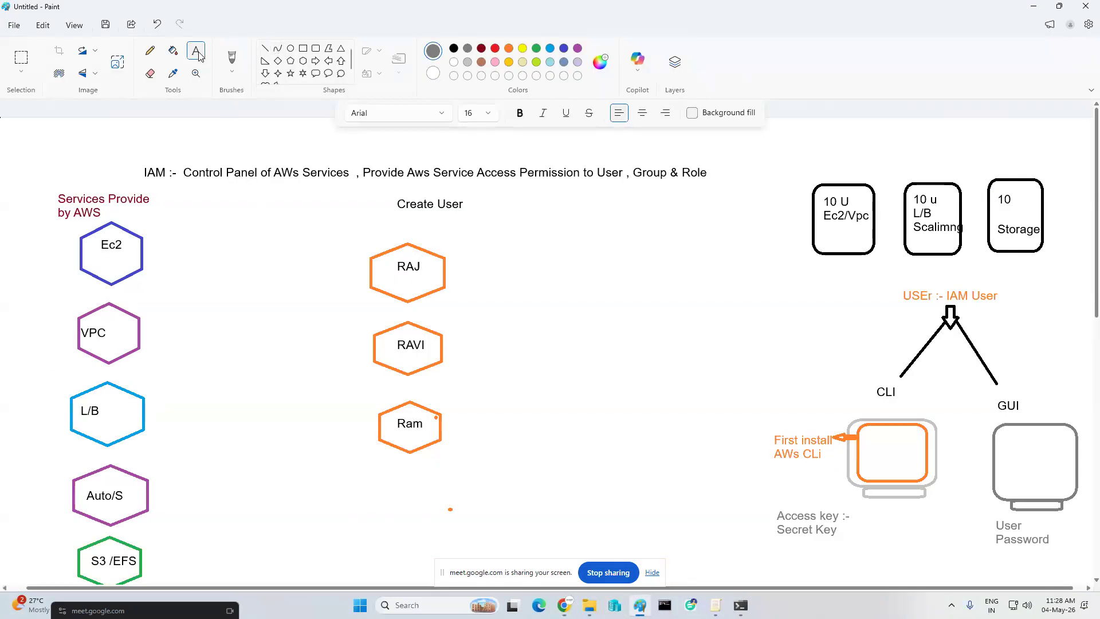
left_click(480, 49)
left_click(577, 48)
left_click(223, 195)
type("Create Policy")
left_click(296, 286)
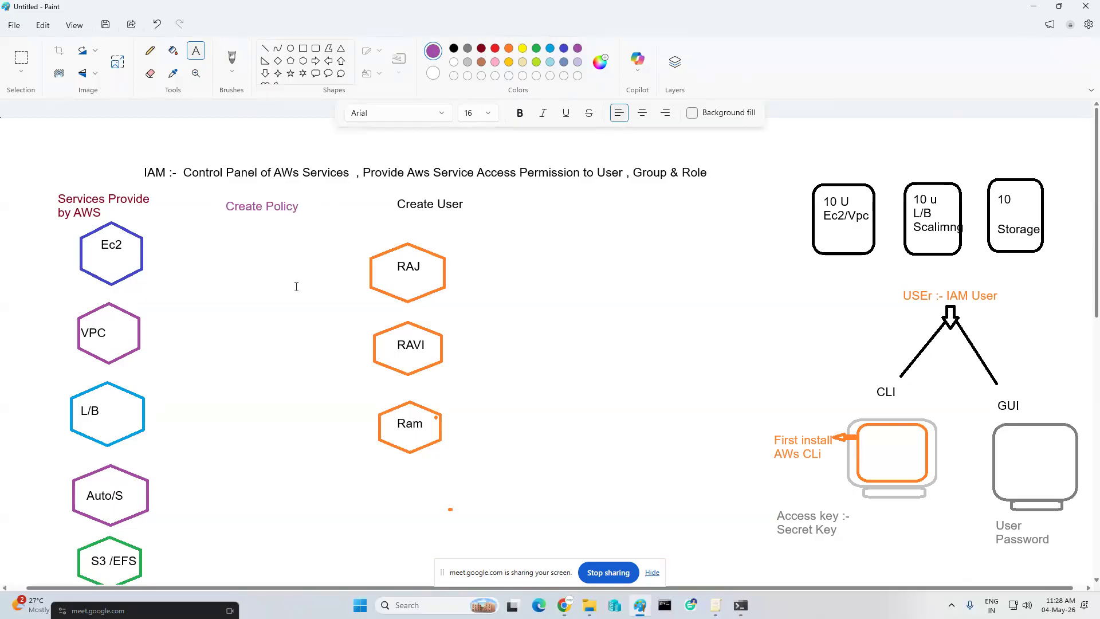
left_click(609, 208)
type("Policy")
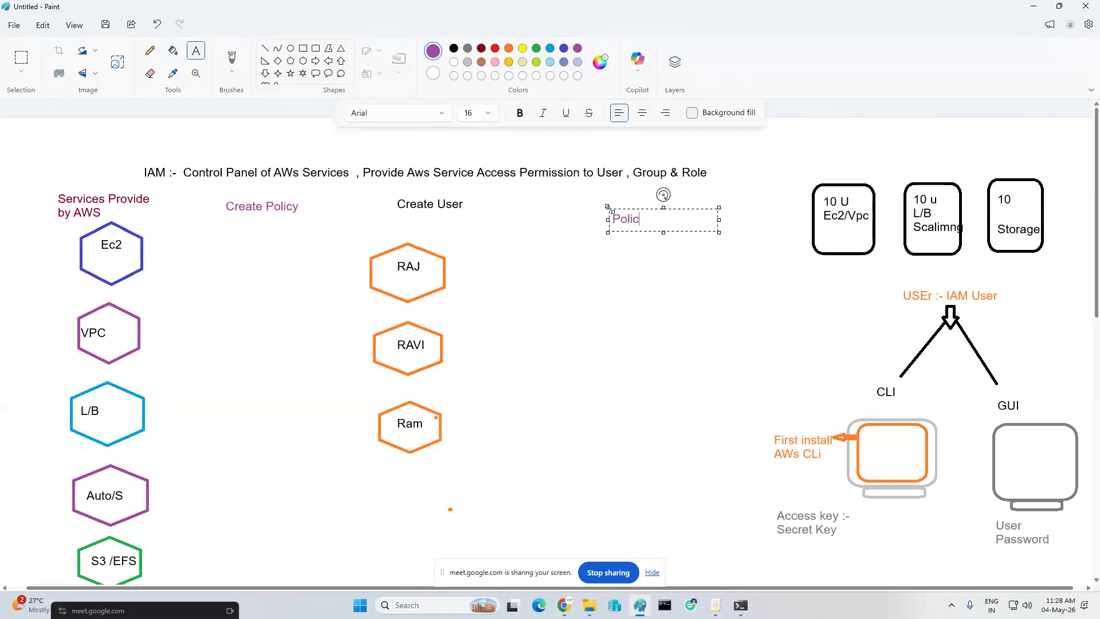
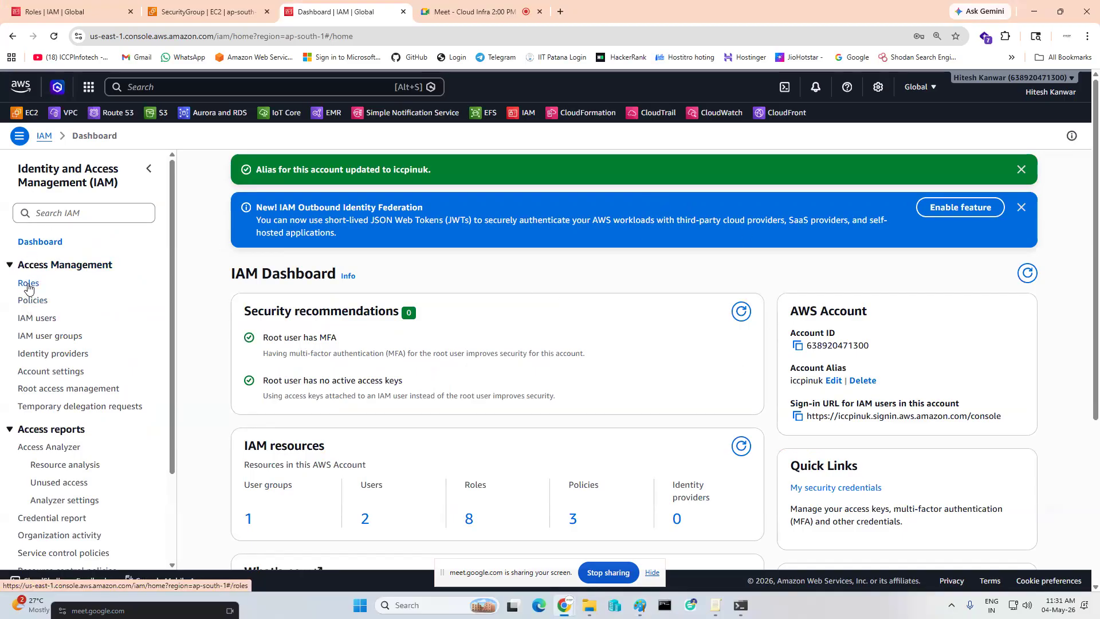
Create another IAM user in the AWS console with a user name only, without console access, permissions or tags
left_click(26, 318)
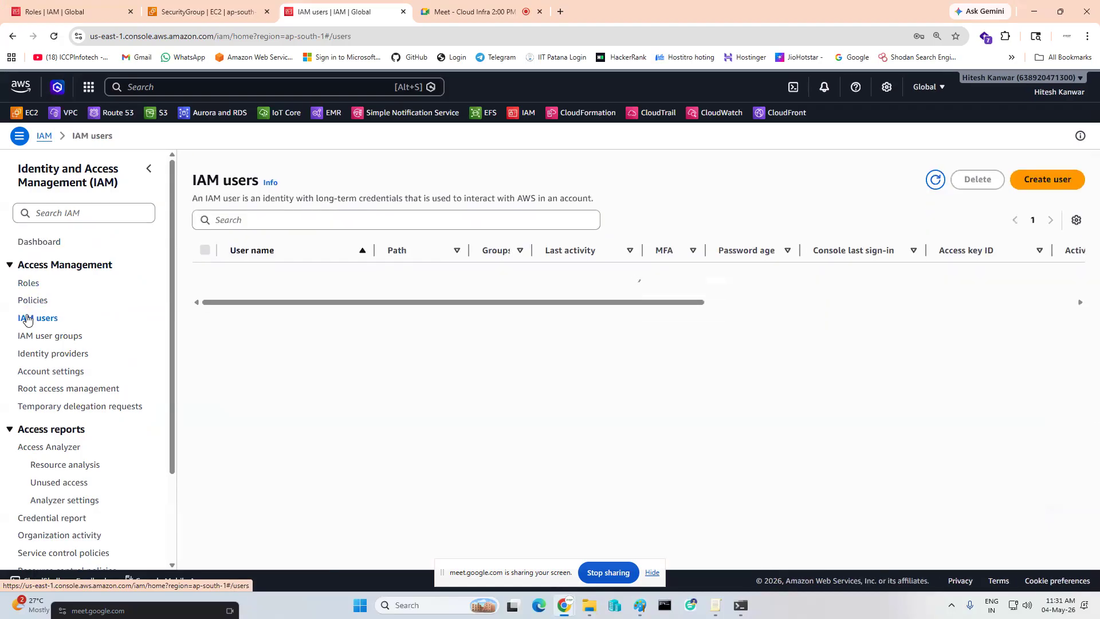
left_click(1048, 181)
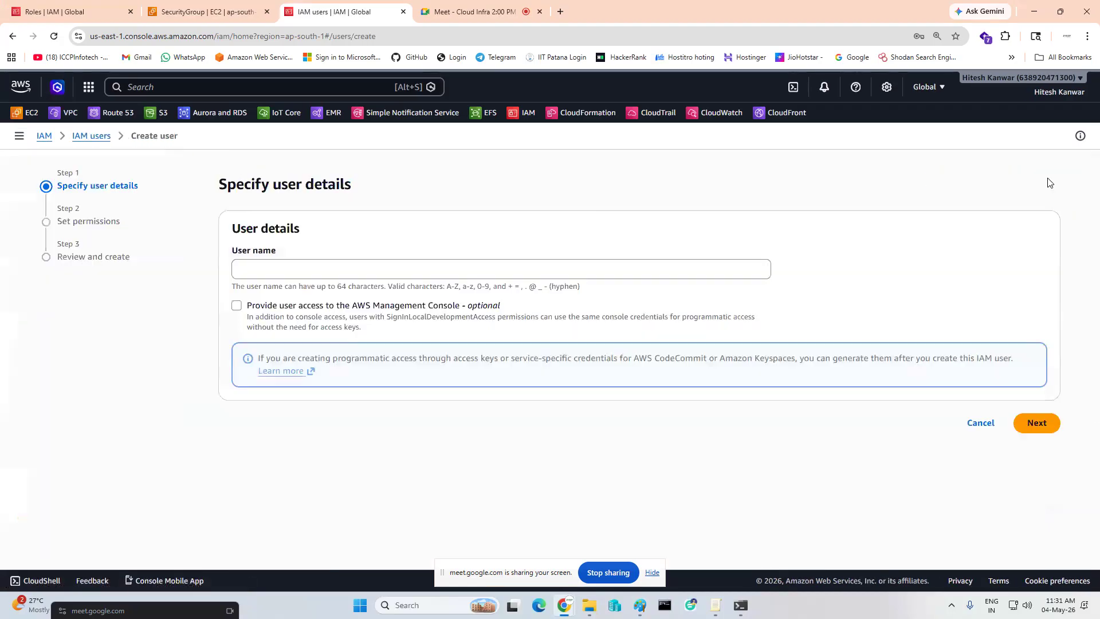
left_click(381, 268)
type("ravi")
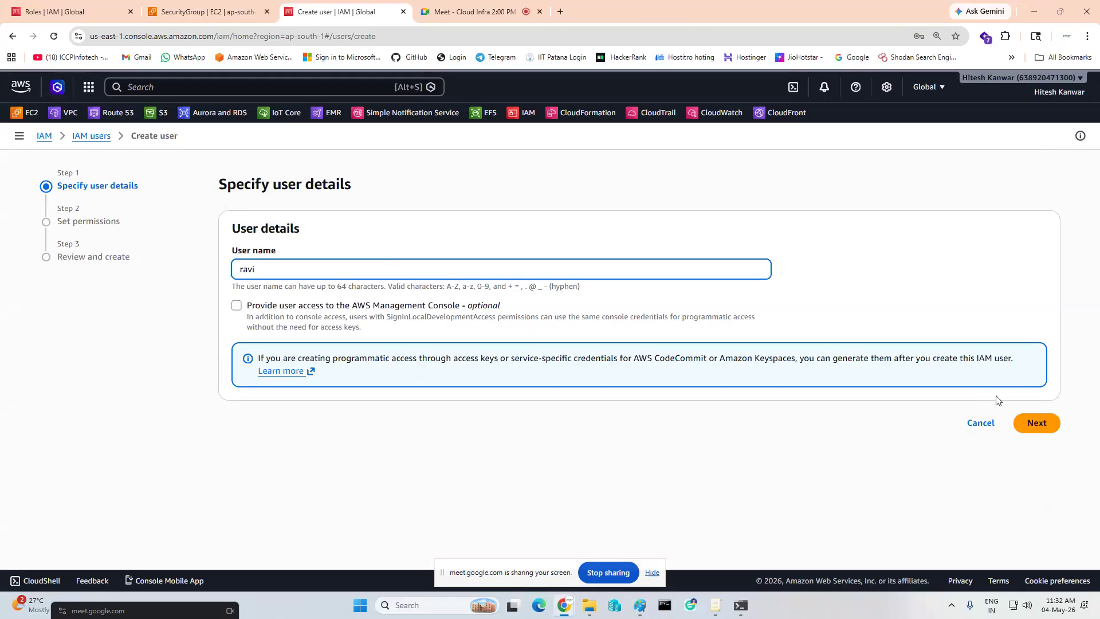
left_click(1031, 422)
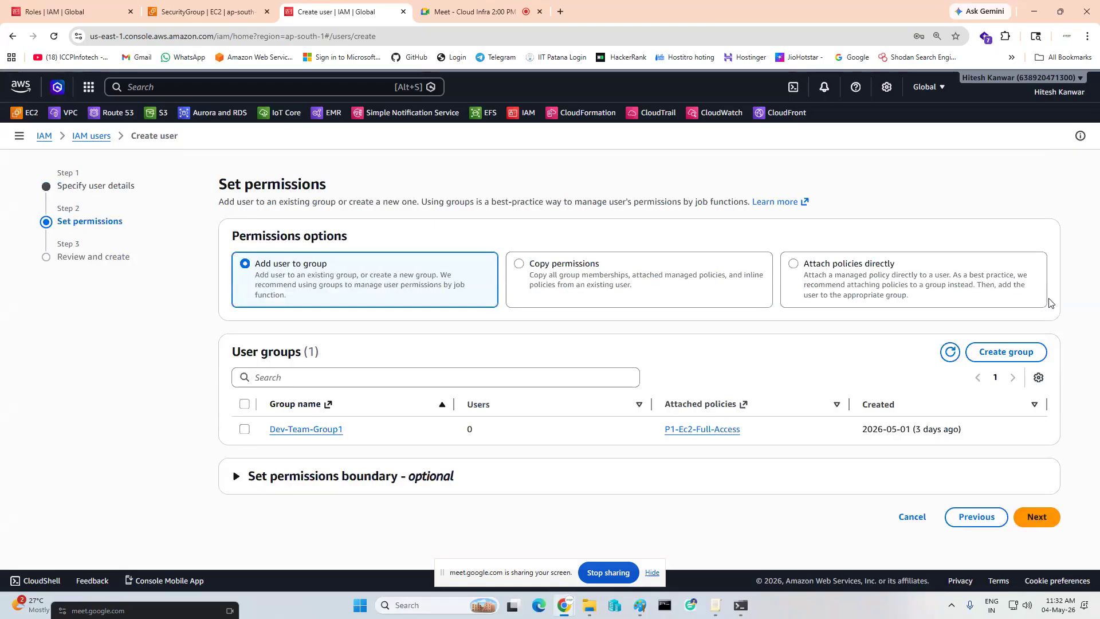
left_click(1036, 517)
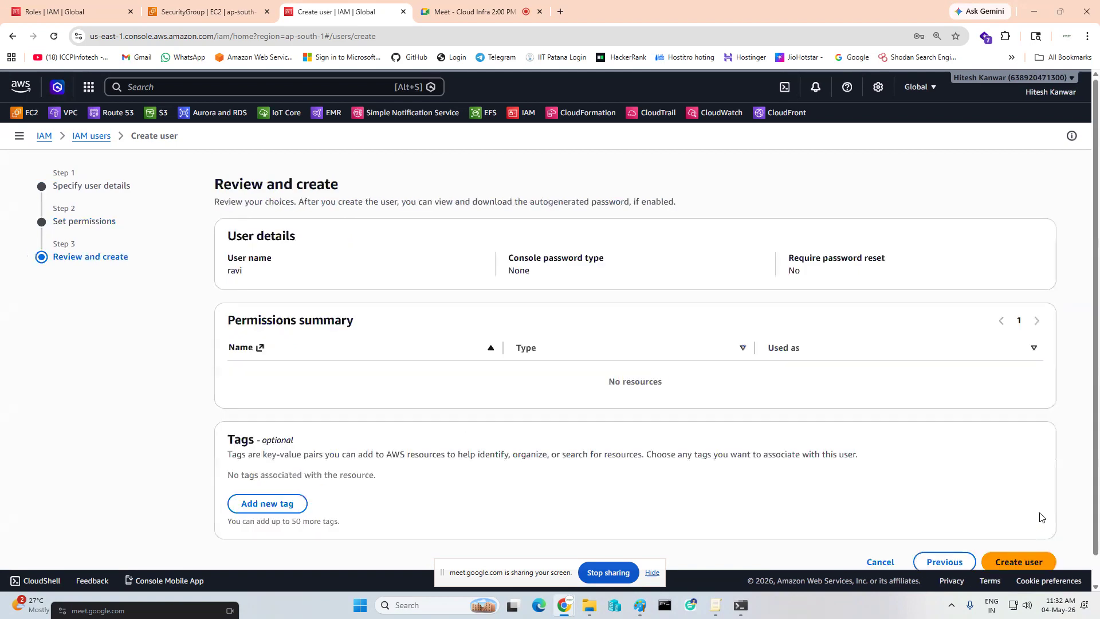
scroll(935, 363, "down", 1)
left_click(1024, 534)
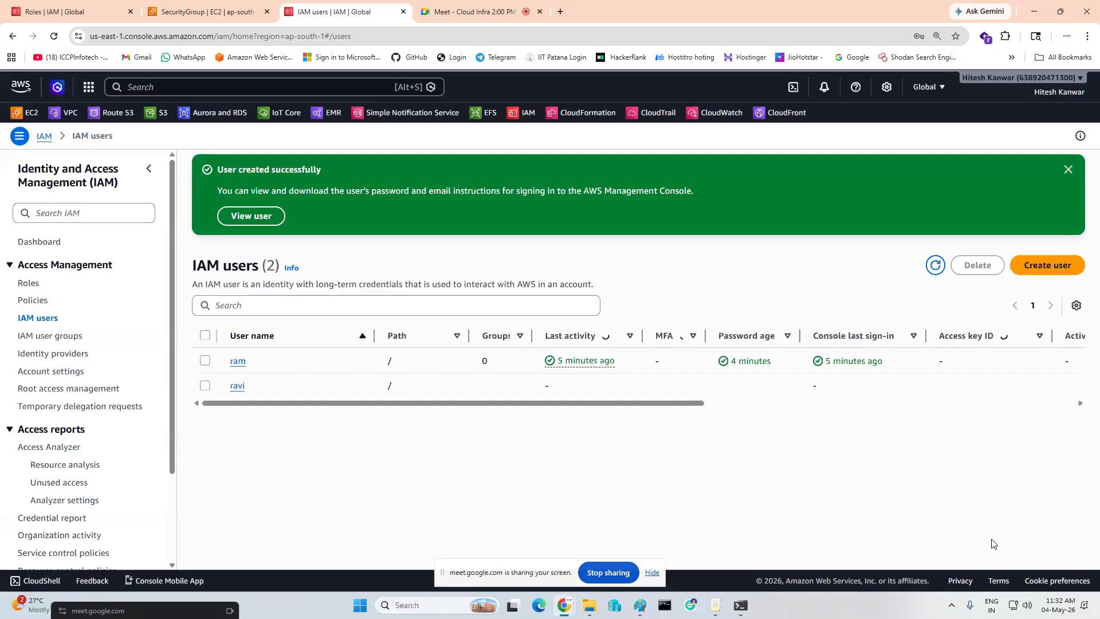
Create an access key for the newly created IAM user with the Command Line Interface (CLI) use case, accepting the recommendation and adding no description tag
left_click(232, 390)
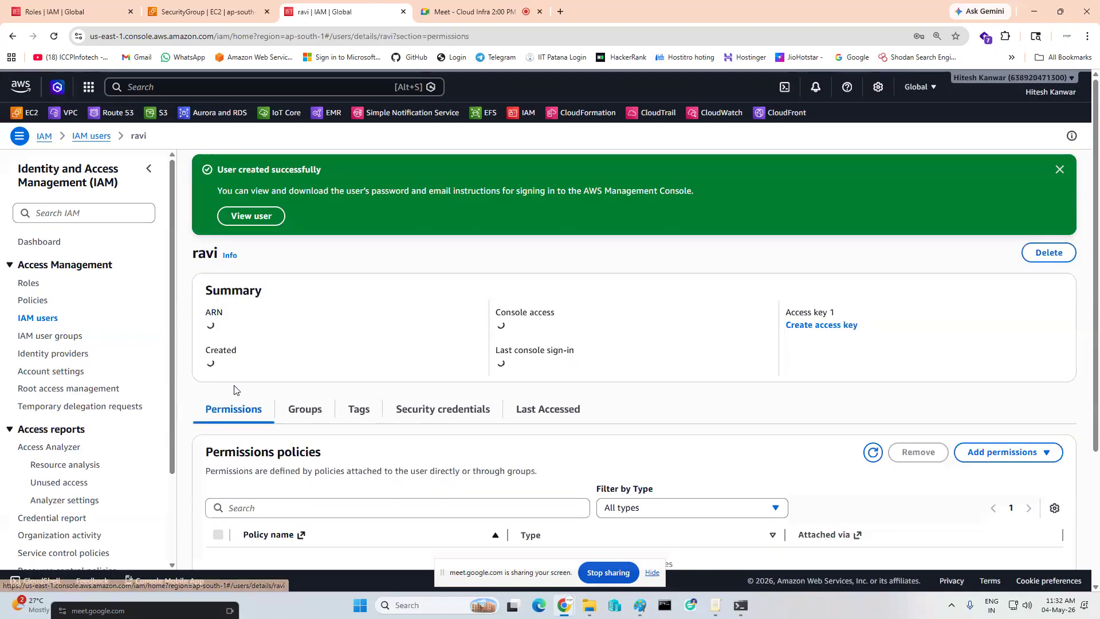
scroll(453, 332, "down", 2)
left_click(441, 295)
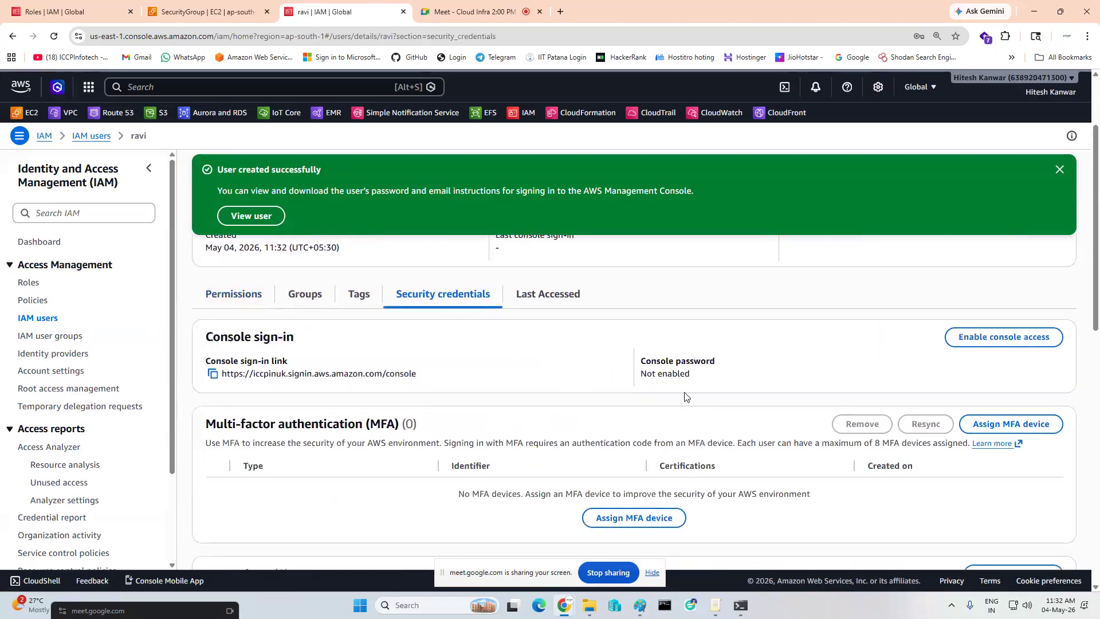
scroll(685, 393, "down", 4)
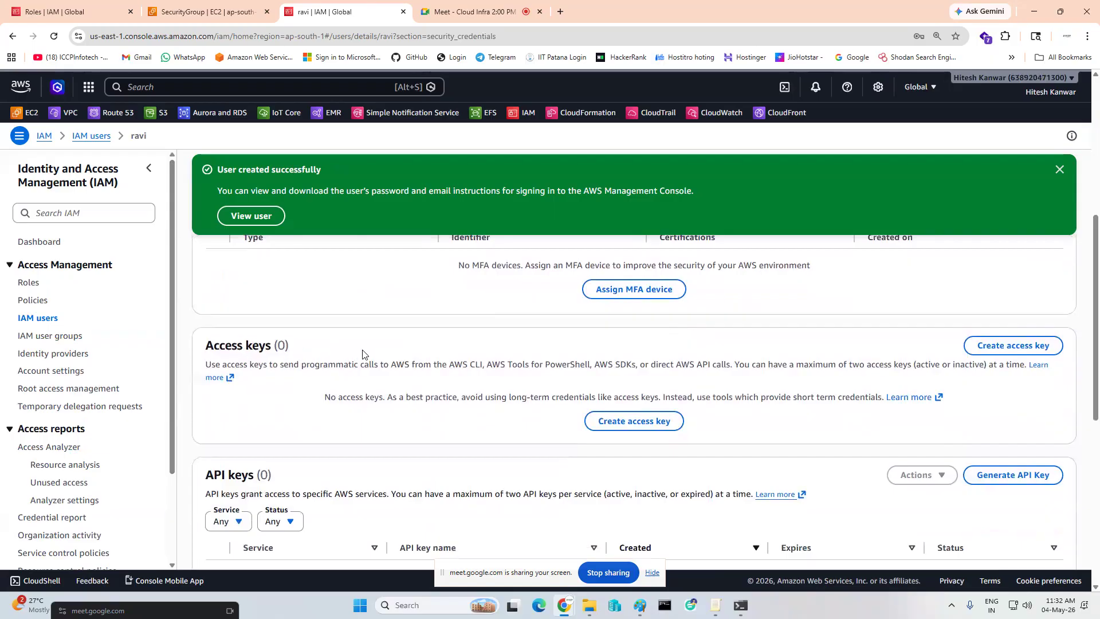
left_click(615, 421)
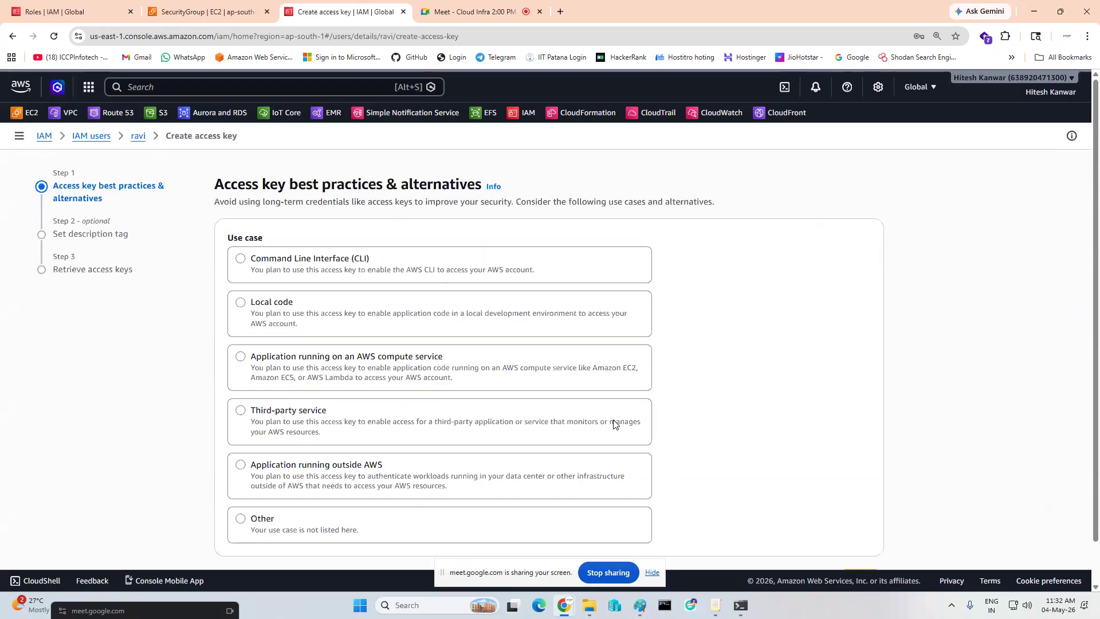
left_click(274, 265)
scroll(457, 331, "down", 3)
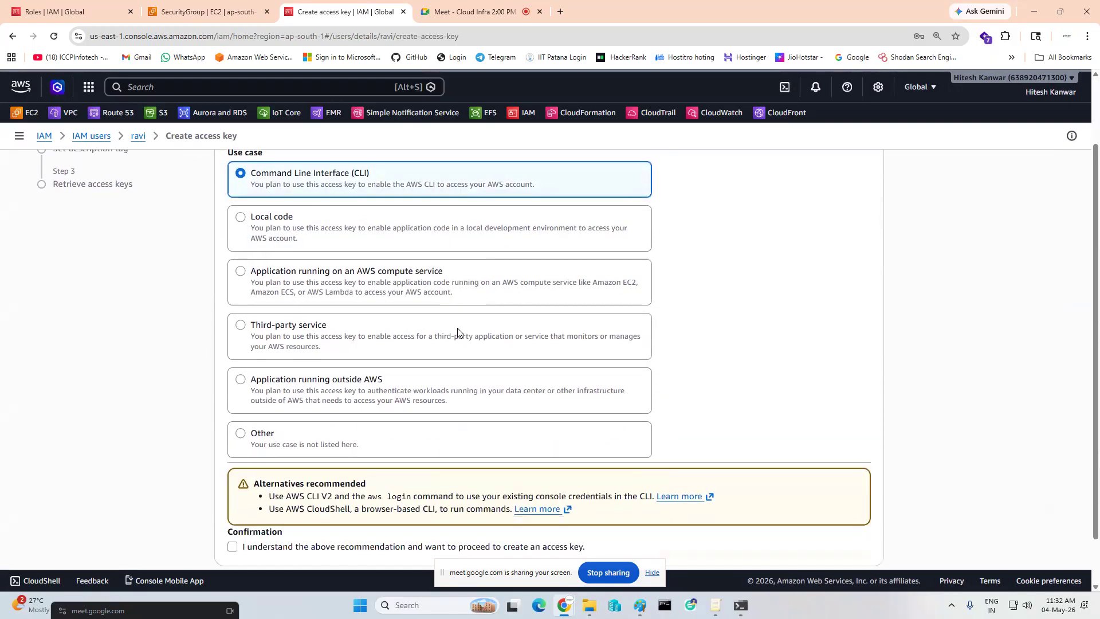
left_click(233, 492)
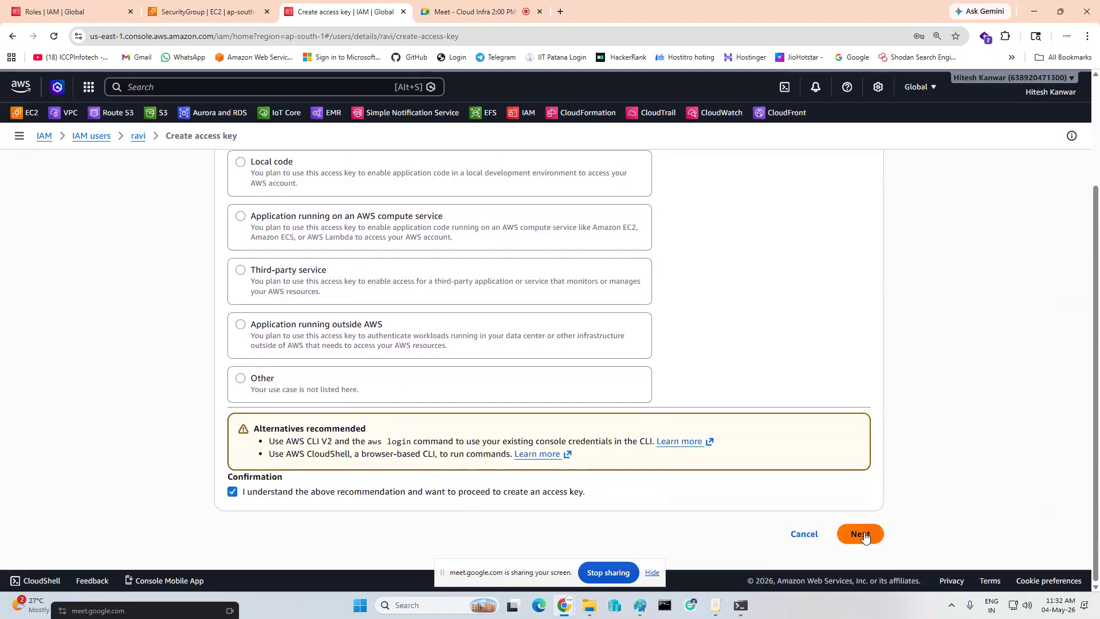
left_click(862, 534)
left_click(825, 325)
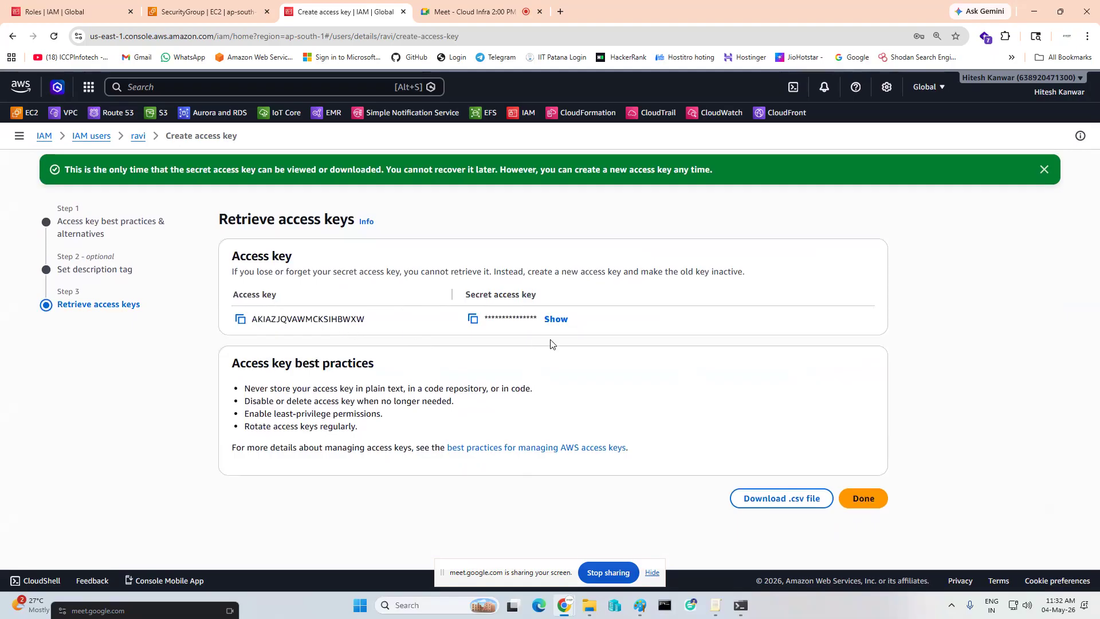
Download the new access key as a .csv file into the Downloads folder
left_click(765, 491)
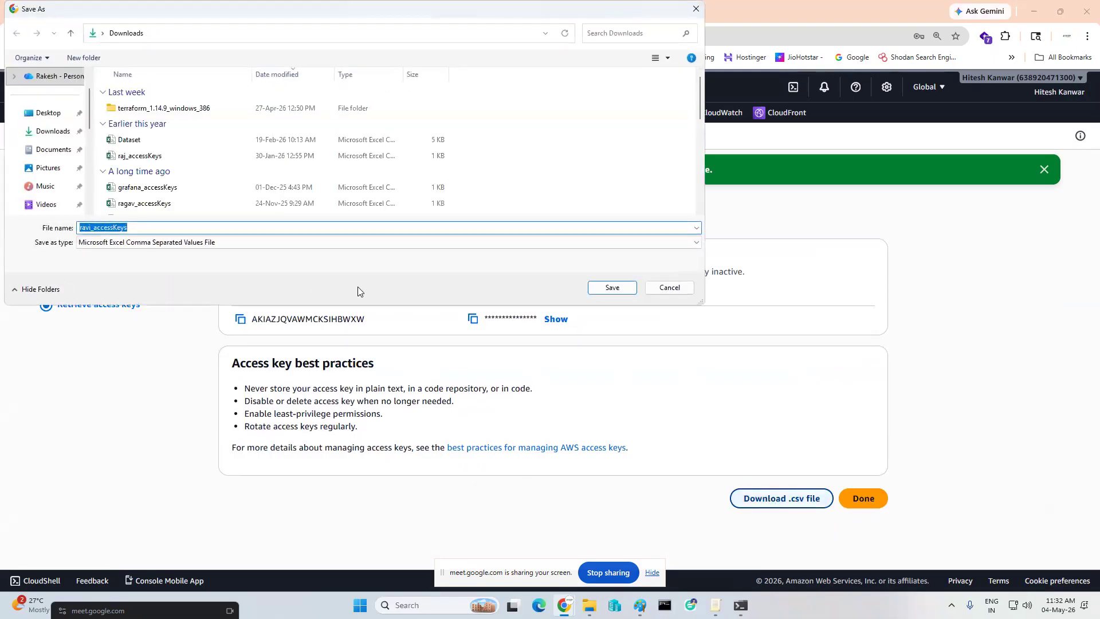
left_click(51, 131)
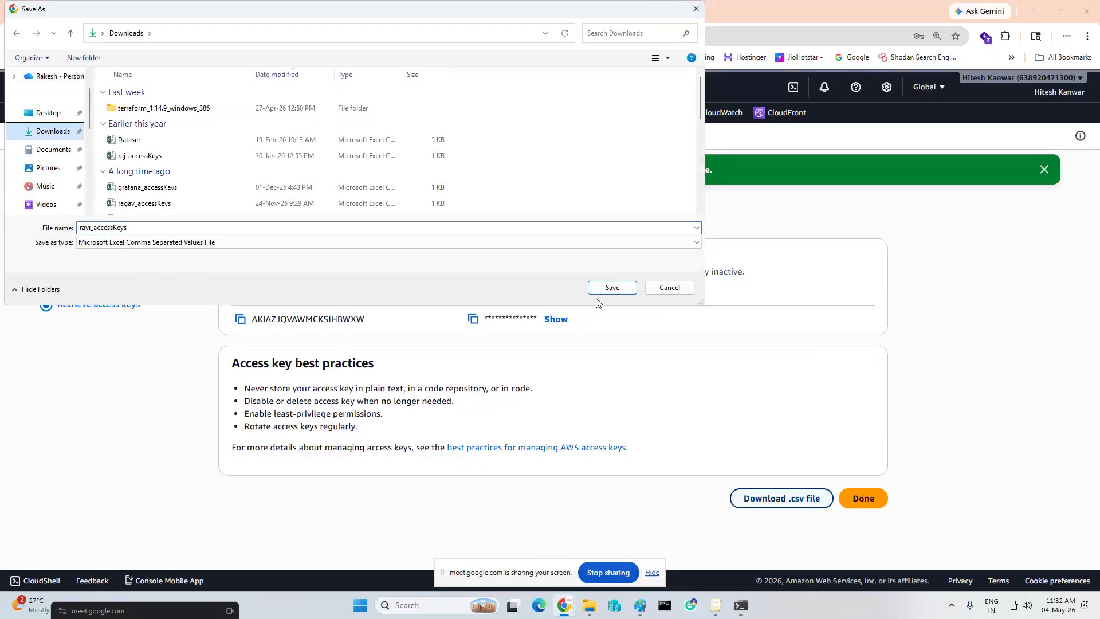
left_click(611, 287)
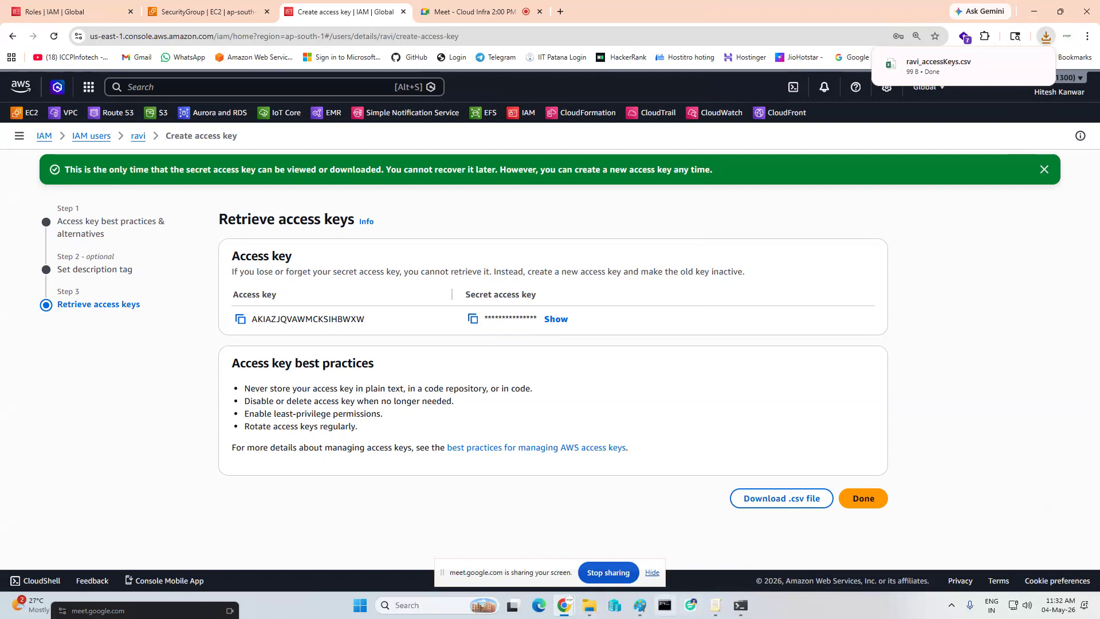
Switch to a Command Prompt window, place it beside the access key details and run aws configure
left_click(665, 605)
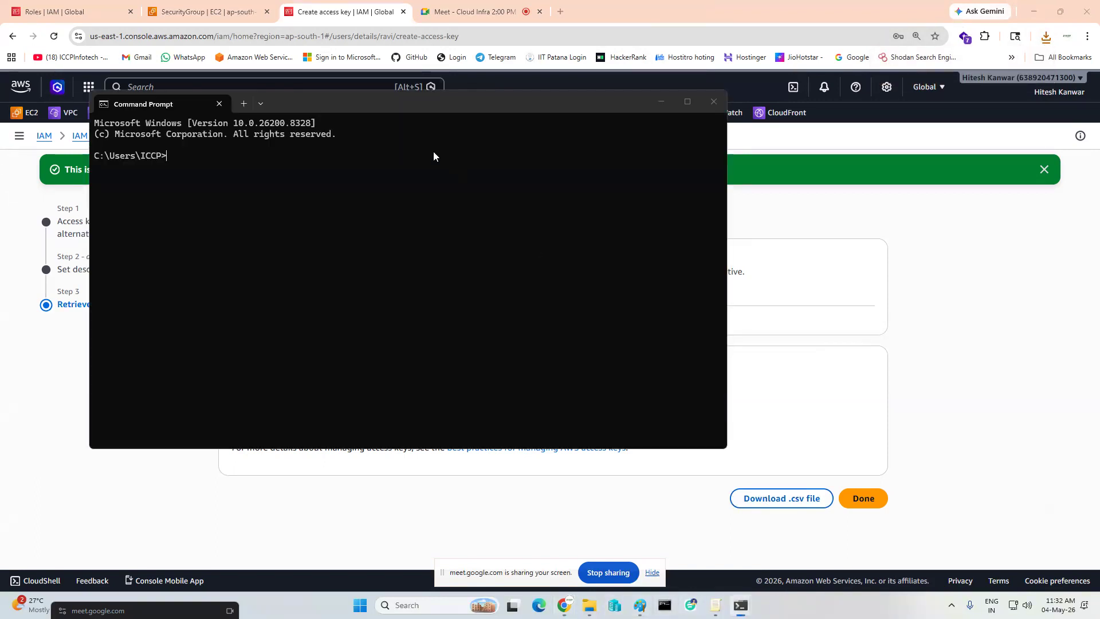
left_click_drag(449, 100, 884, 199)
type("aws co")
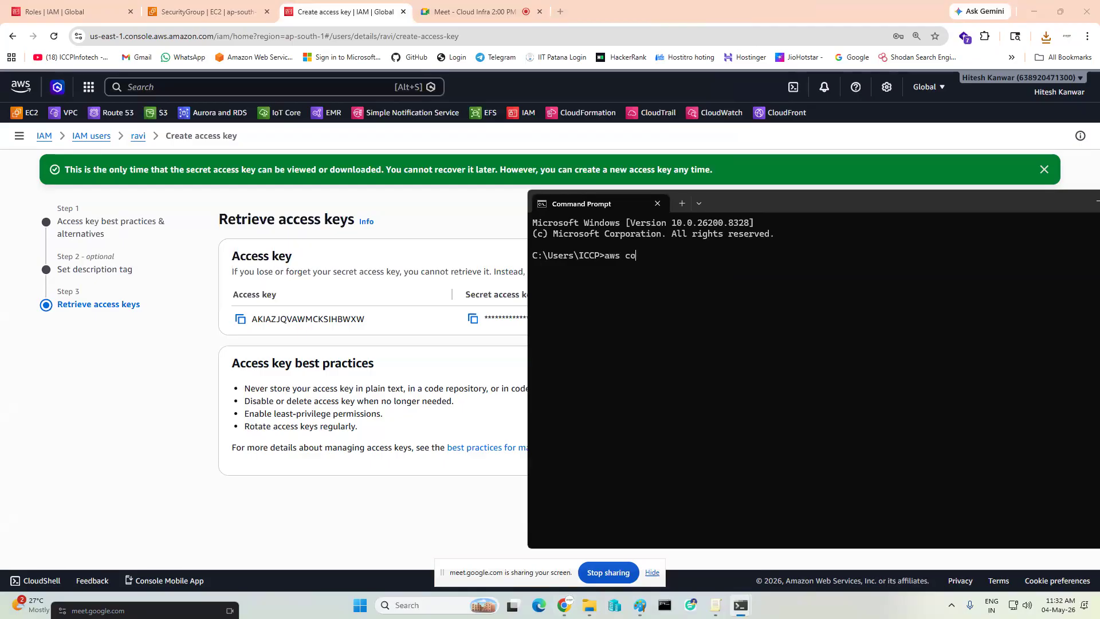
type("nfigure")
key("Return")
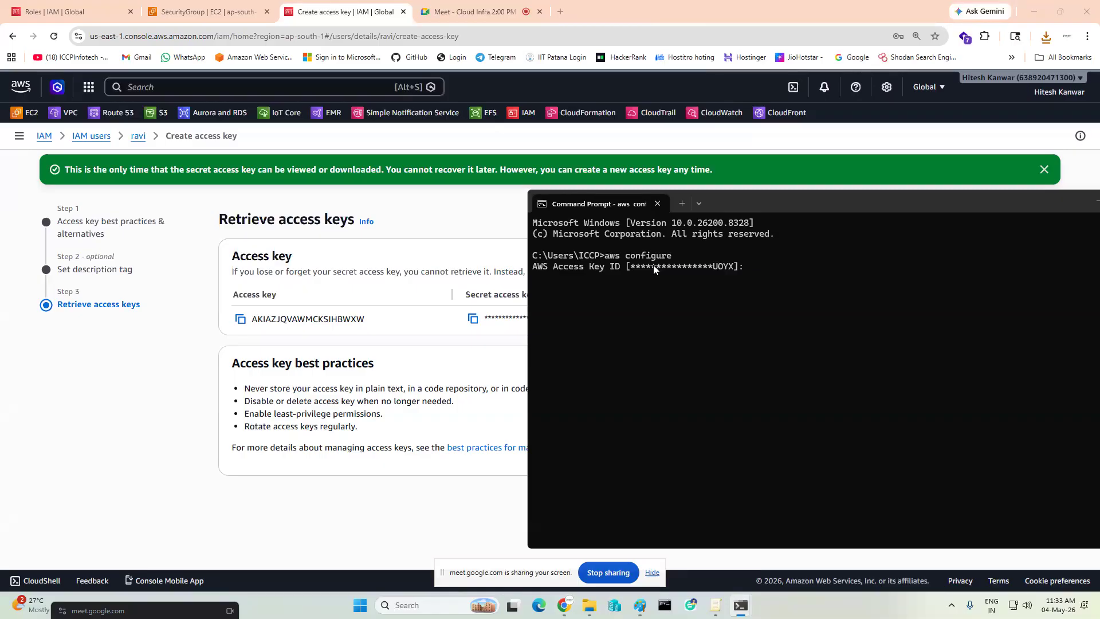
Copy the access key ID from the AWS console and enter it as the AWS Access Key ID in the command line
left_click(240, 319)
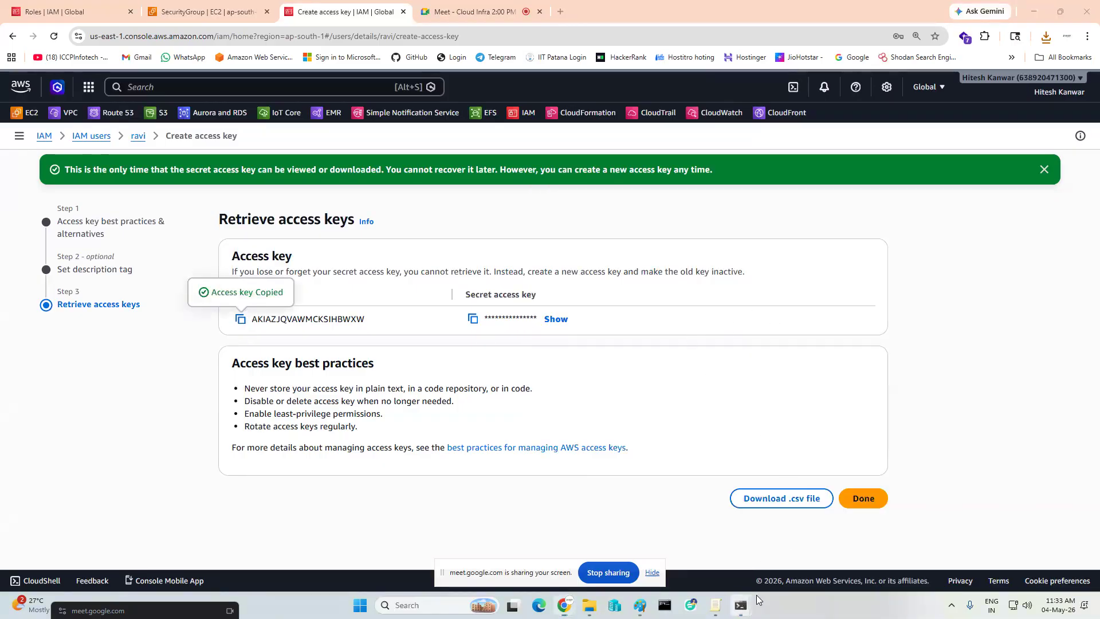
mouse_move(740, 605)
left_click(797, 508)
right_click(817, 337)
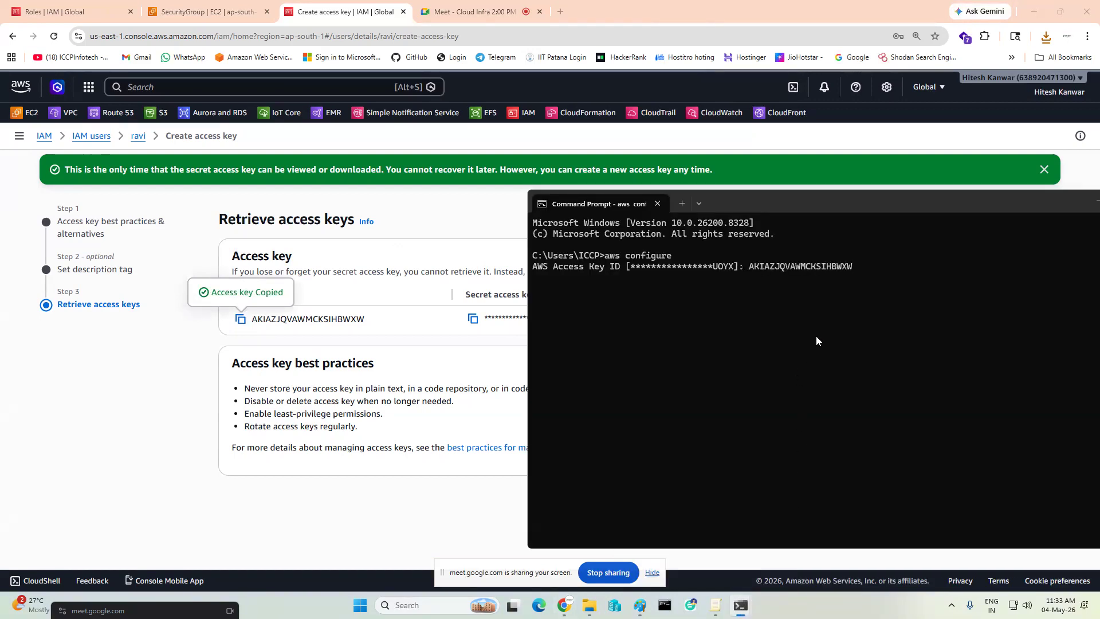
key("Return")
Copy the secret access key from the AWS console and enter it as the AWS Secret Access Key in the command line
left_click(473, 319)
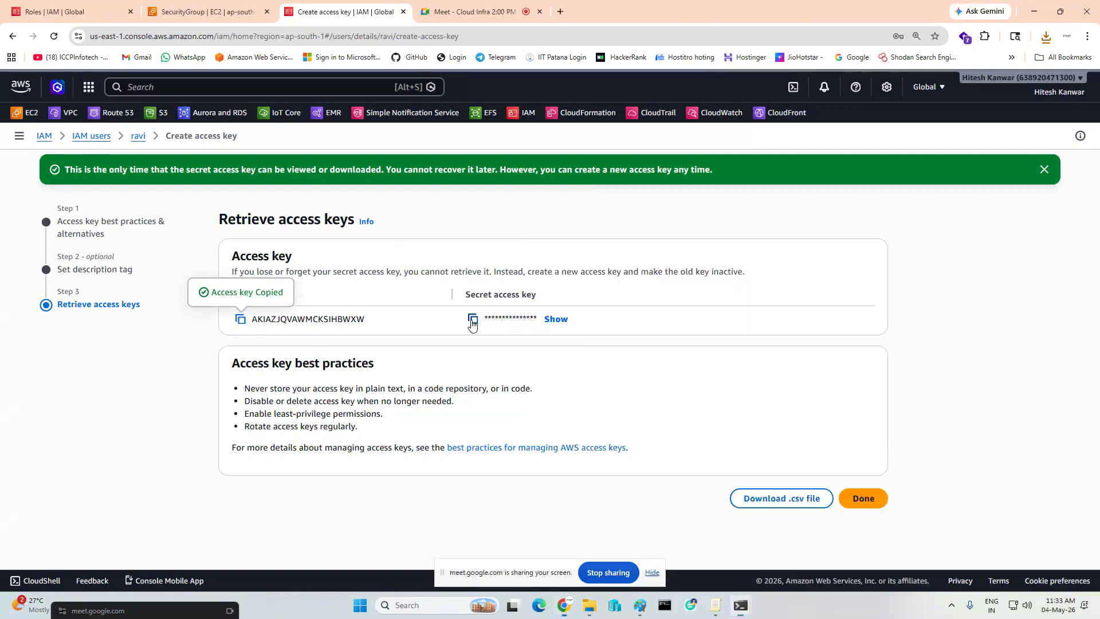
mouse_move(740, 604)
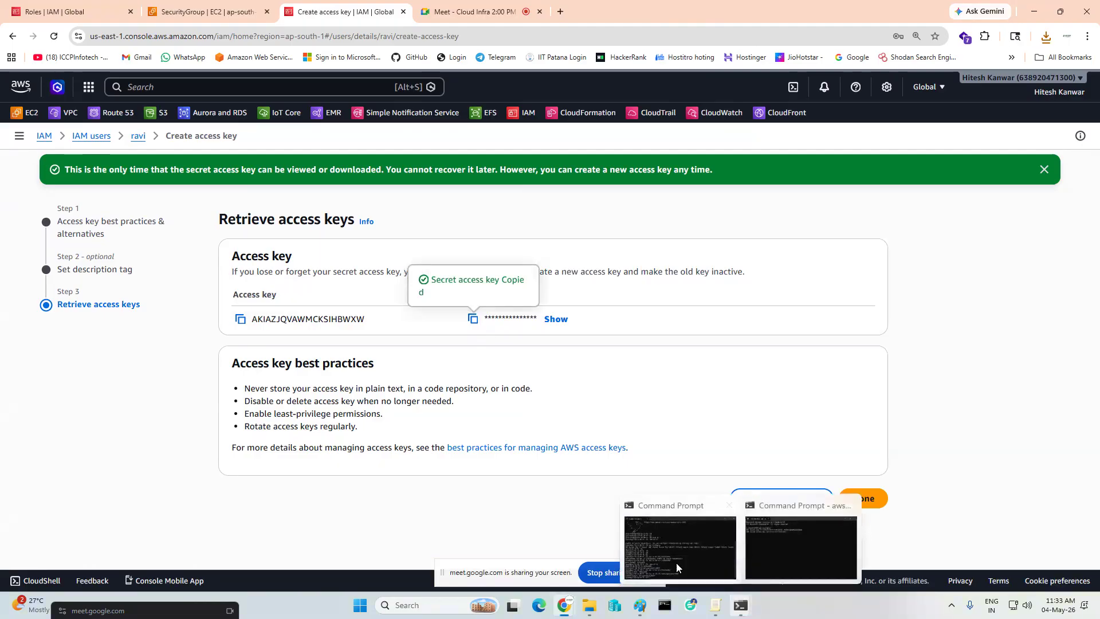
left_click(802, 545)
left_click(856, 88)
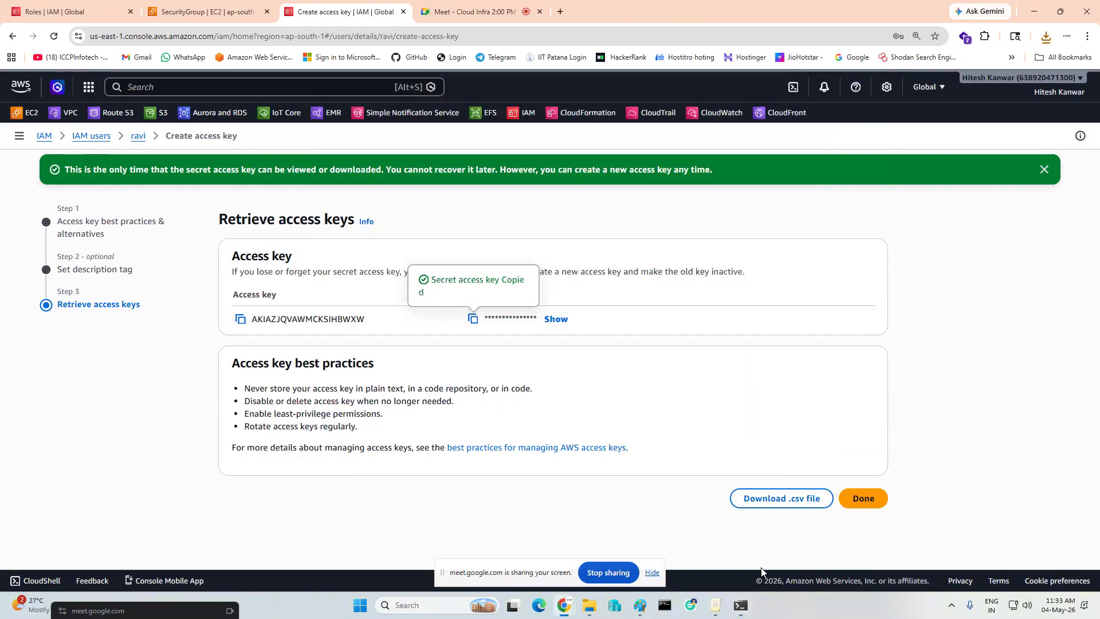
left_click(740, 605)
key("ctrl+v")
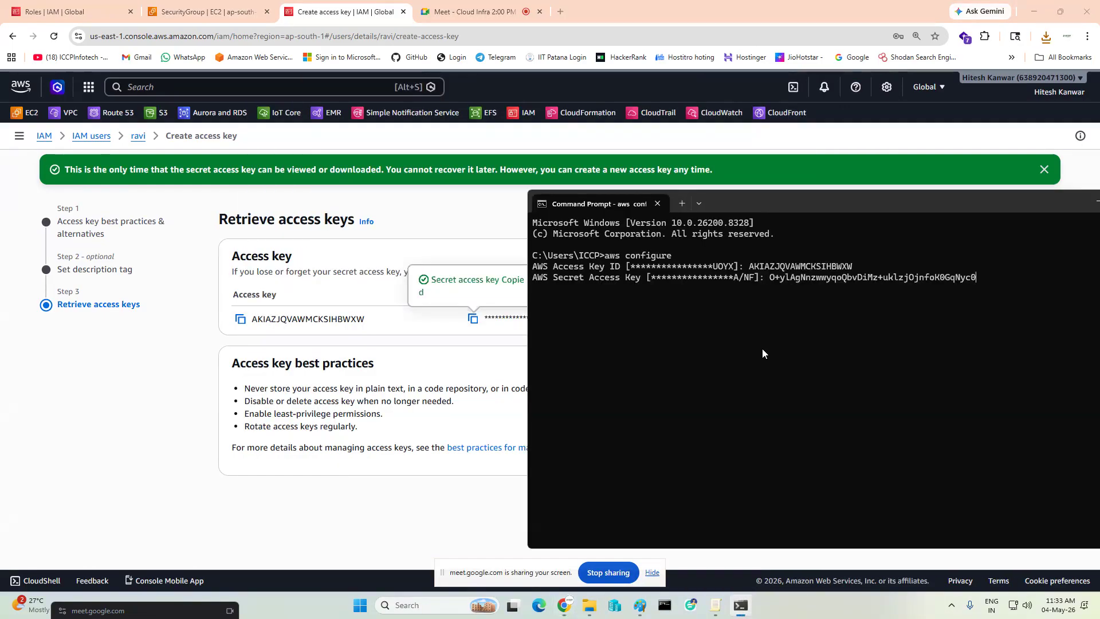
key("Return")
Keep the existing default region and output format to finish the AWS CLI configuration
key("Return")
key("Return")
key("Return")
key("Return")
key("Return")
key("Return")
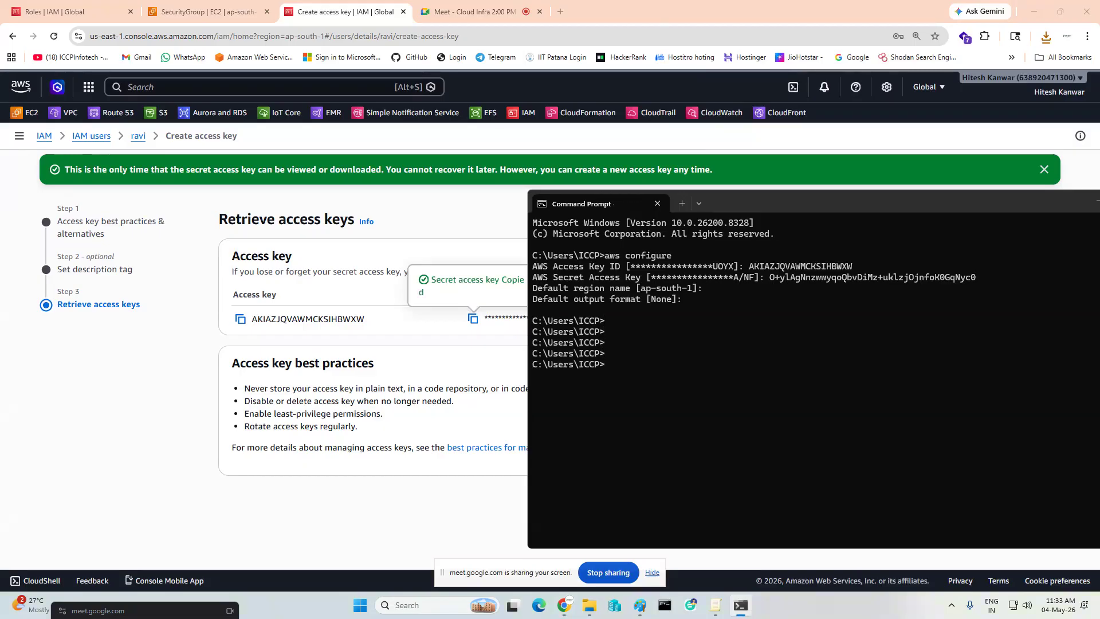
Run aws s3 ls to test the user's S3 access, and put the Command Prompt away after reading the response
type("aws s3 l")
type("s")
key("Return")
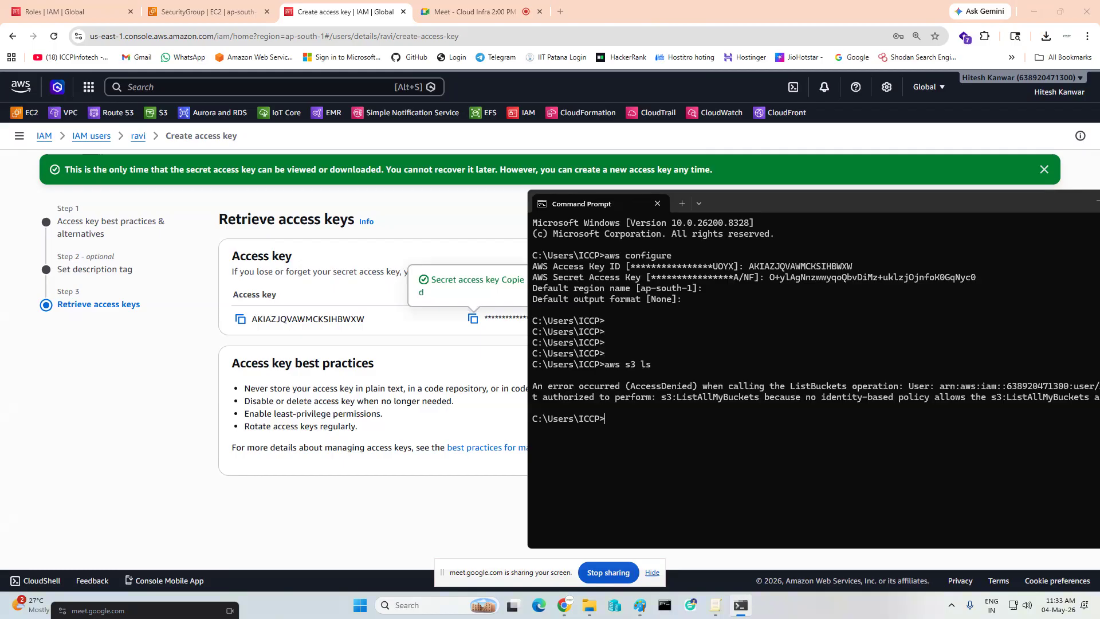
left_click_drag(999, 201, 942, 248)
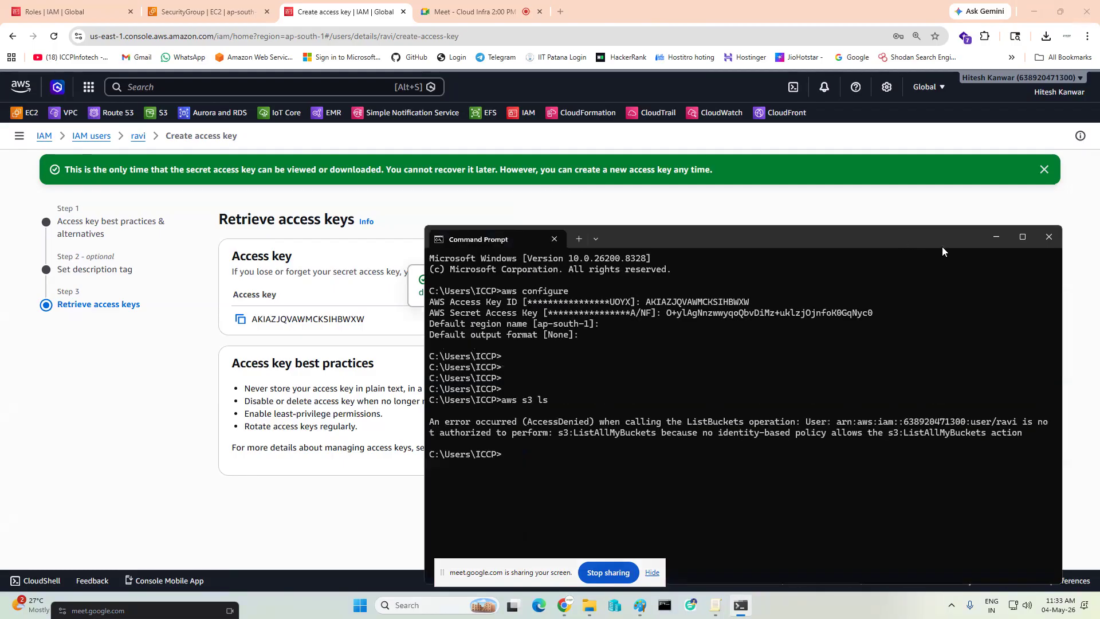
left_click(996, 235)
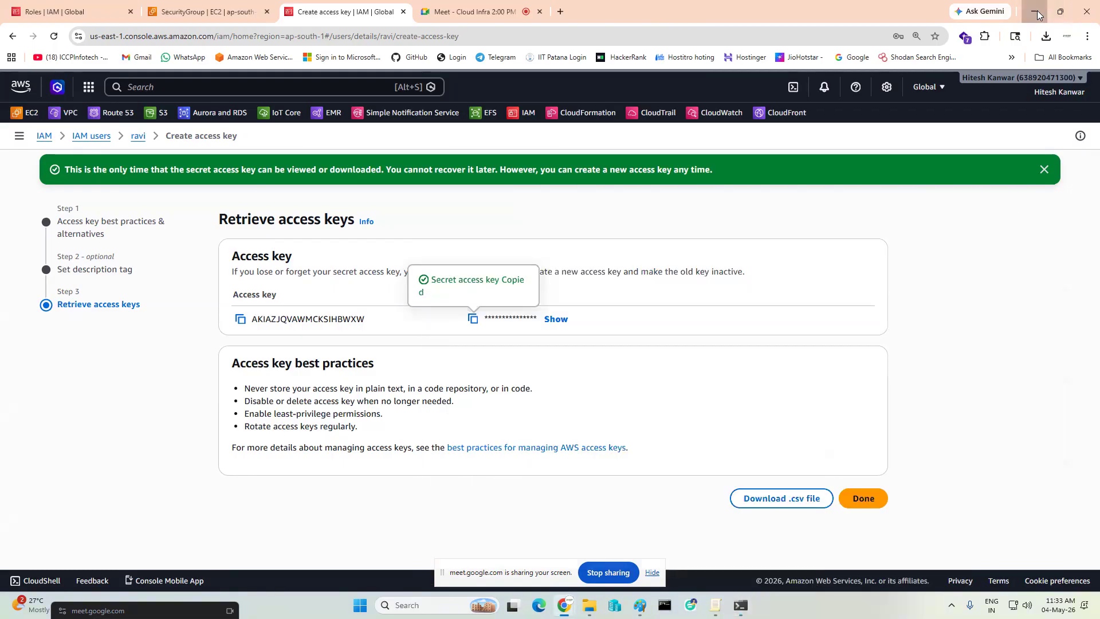
Switch to Paint and add the blue text "Apply Policy" below the custom and default branches of the Policy diagram
left_click(1033, 12)
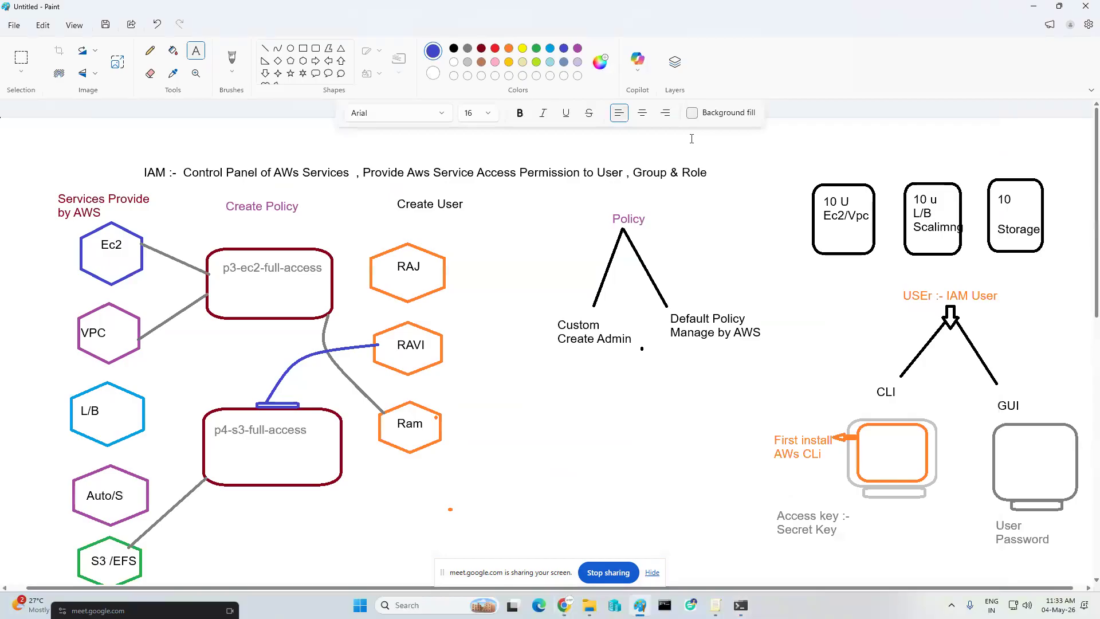
left_click(606, 362)
type("Apply Policy")
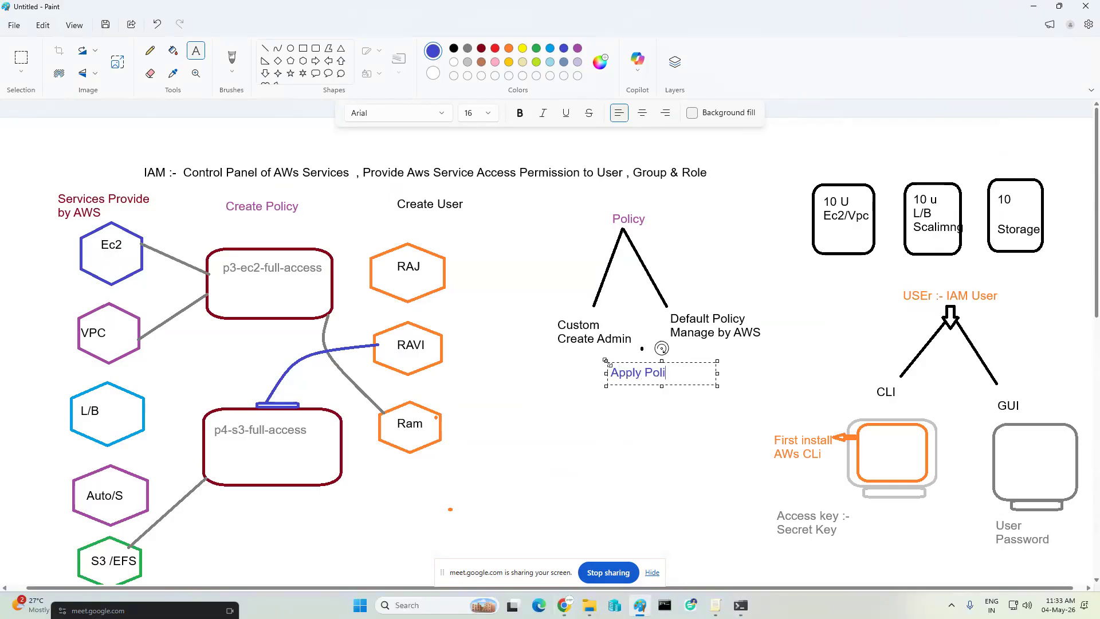
left_click(626, 465)
Draw two dark red lines branching diagonally down from the "Apply Policy" text
left_click(265, 48)
left_click(481, 48)
left_click_drag(637, 384, 585, 438)
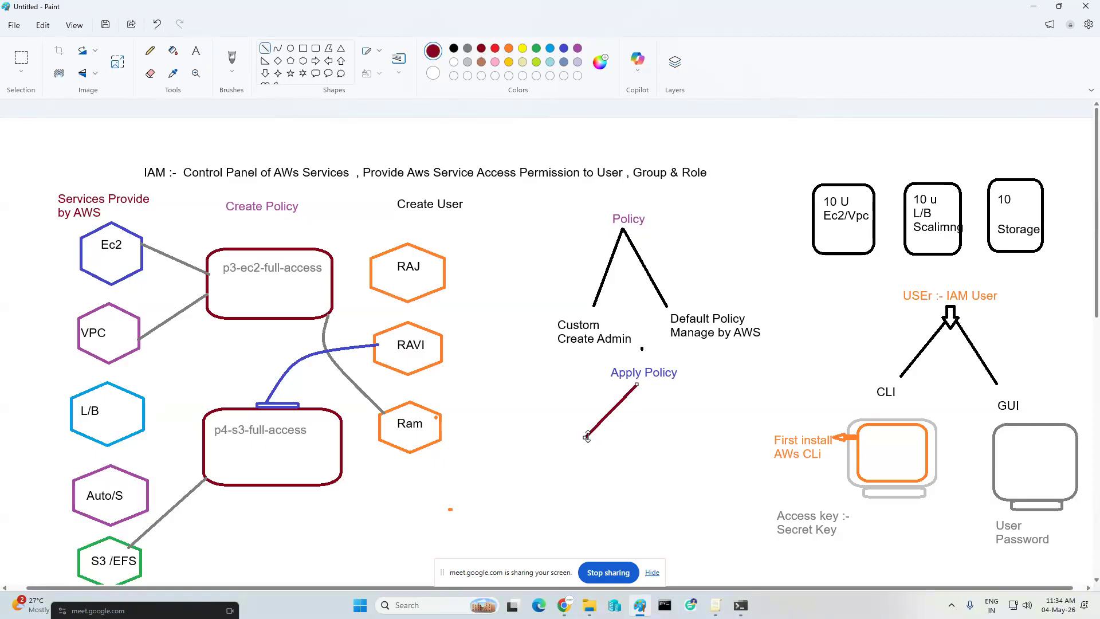
left_click_drag(637, 385, 698, 442)
Label the two dark red branches "Direct Attach" and "in direct" in matching dark red text
left_click(196, 50)
left_click(552, 449)
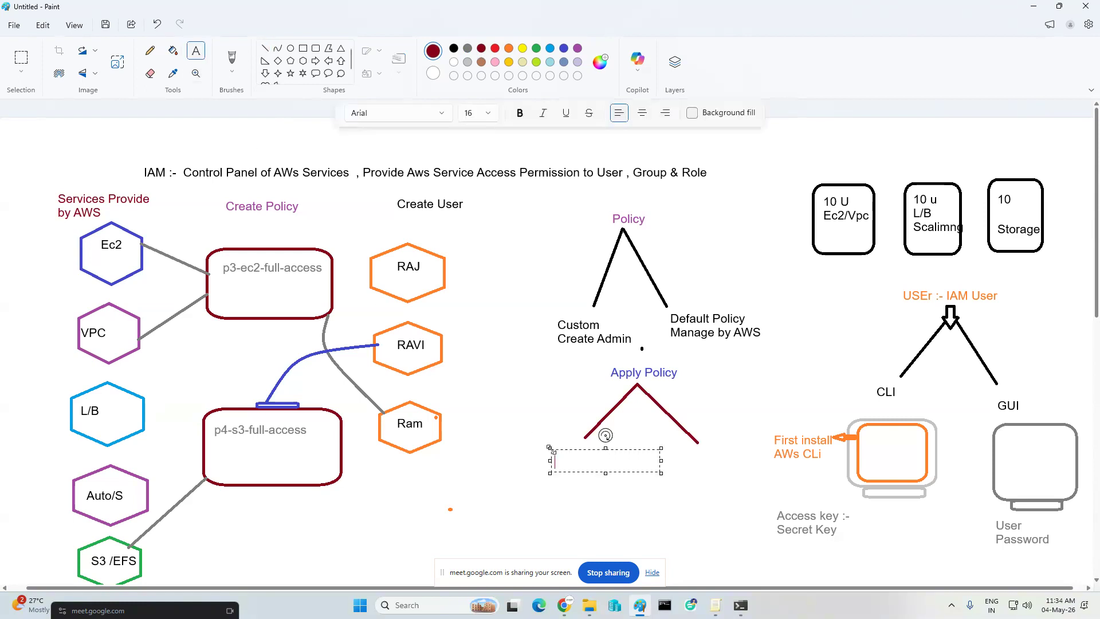
type("Direct Attach")
key("Escape")
left_click(678, 453)
type("in direct")
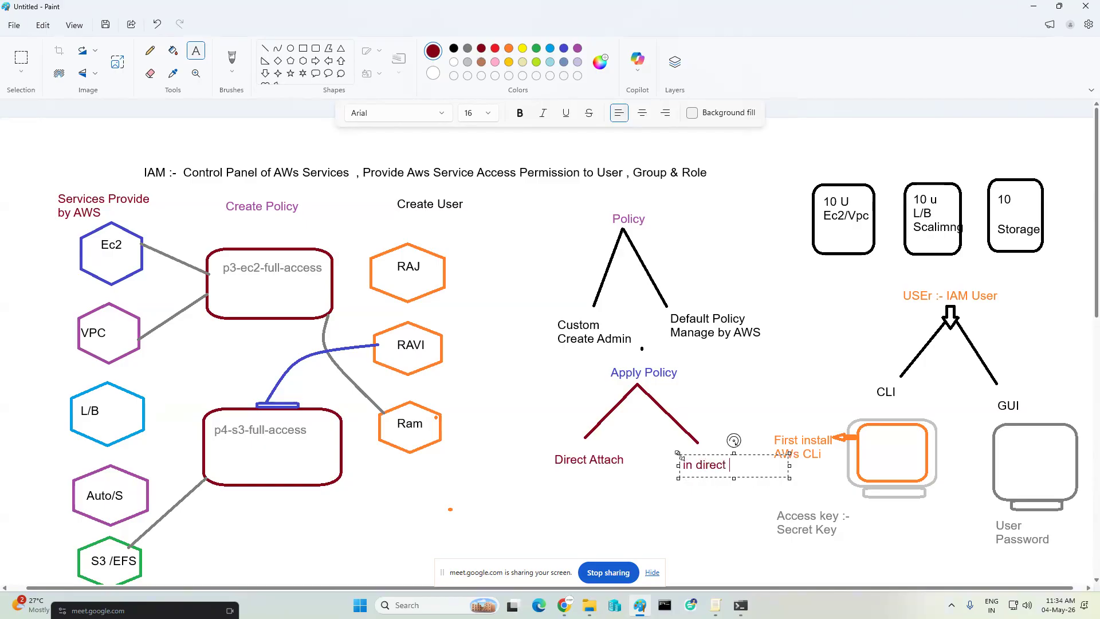
left_click(643, 483)
Switch back to the AWS console in Chrome and open the IAM Policies page
left_click(564, 605)
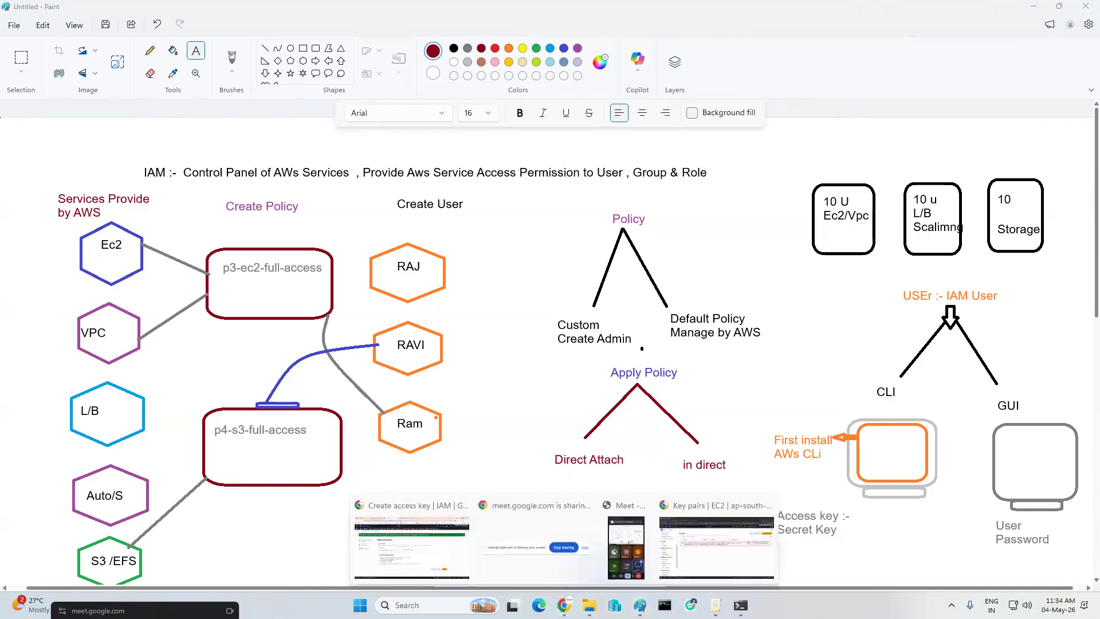
left_click(421, 509)
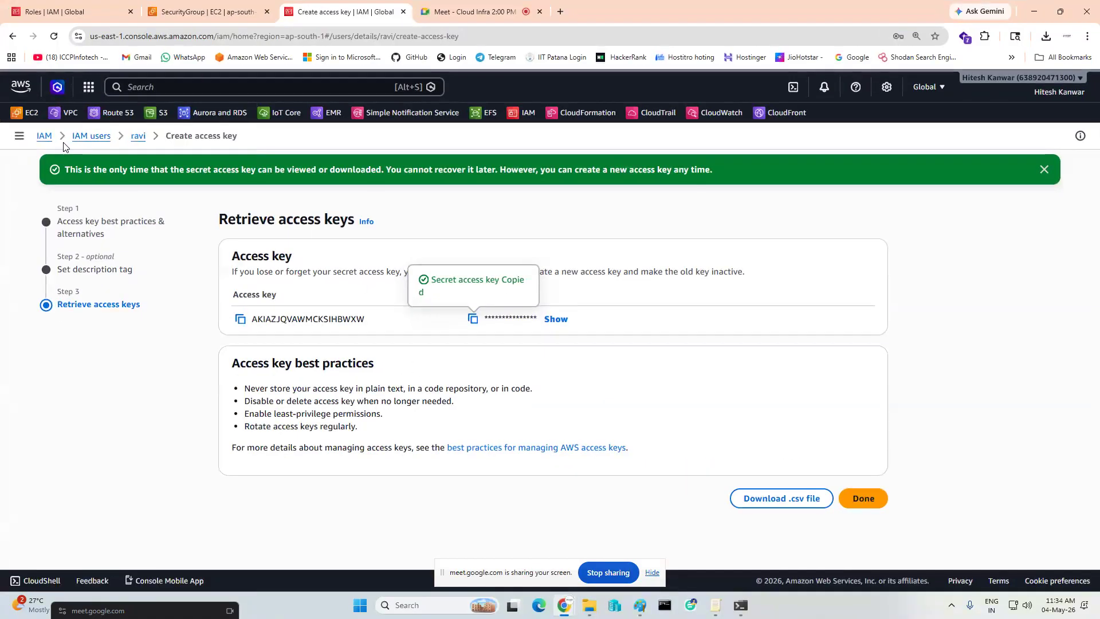
left_click(44, 137)
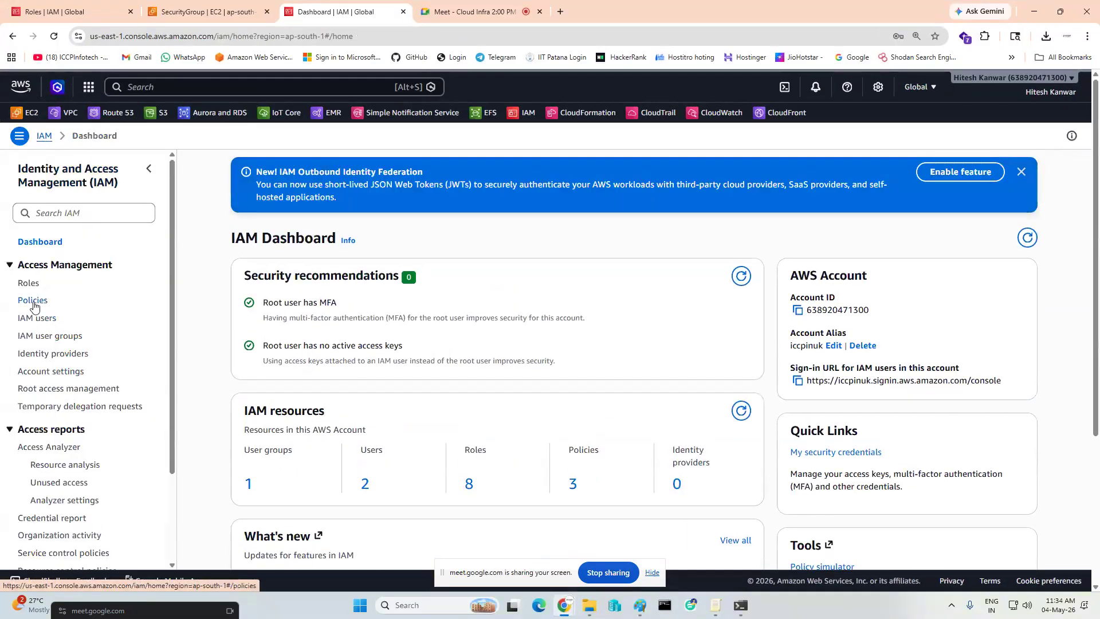
left_click(34, 301)
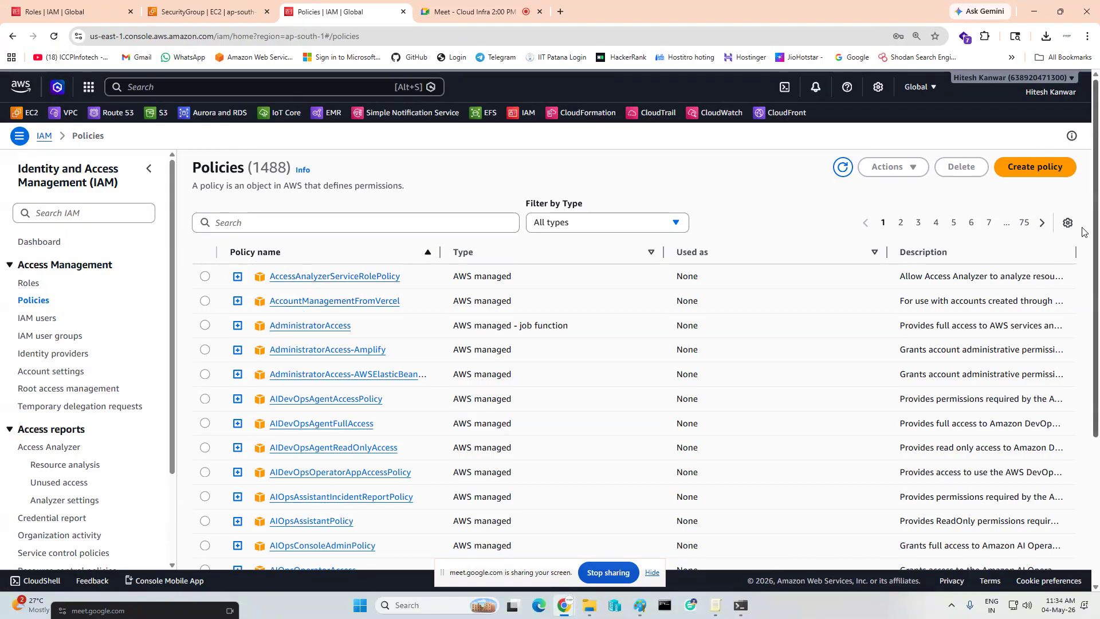
Start a new IAM policy and select EC2 as its service in the visual editor
left_click(1039, 169)
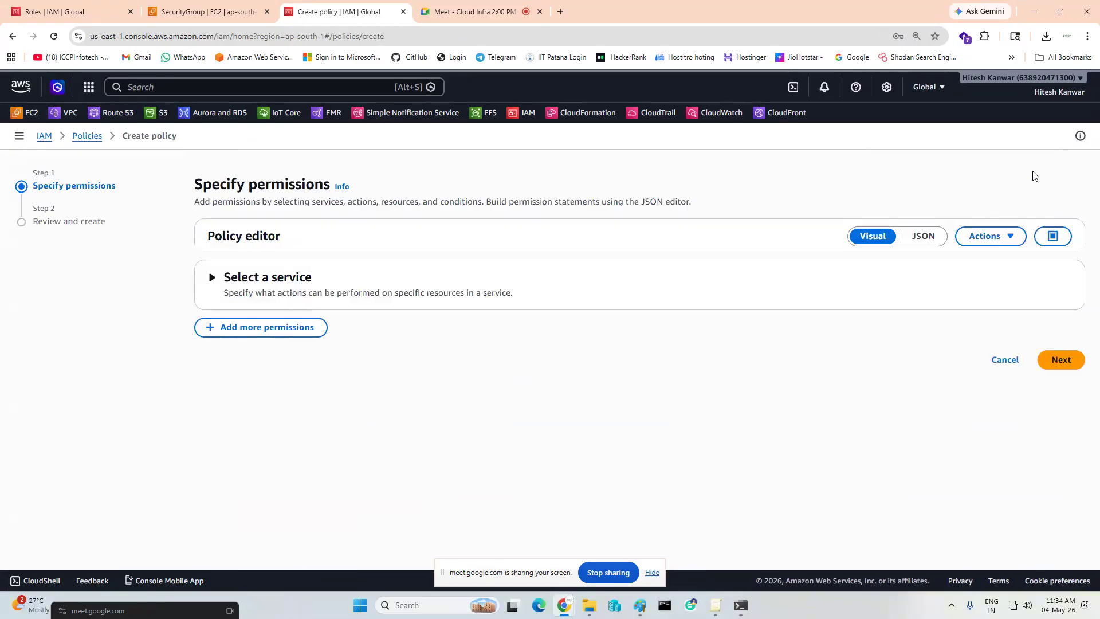
left_click(213, 279)
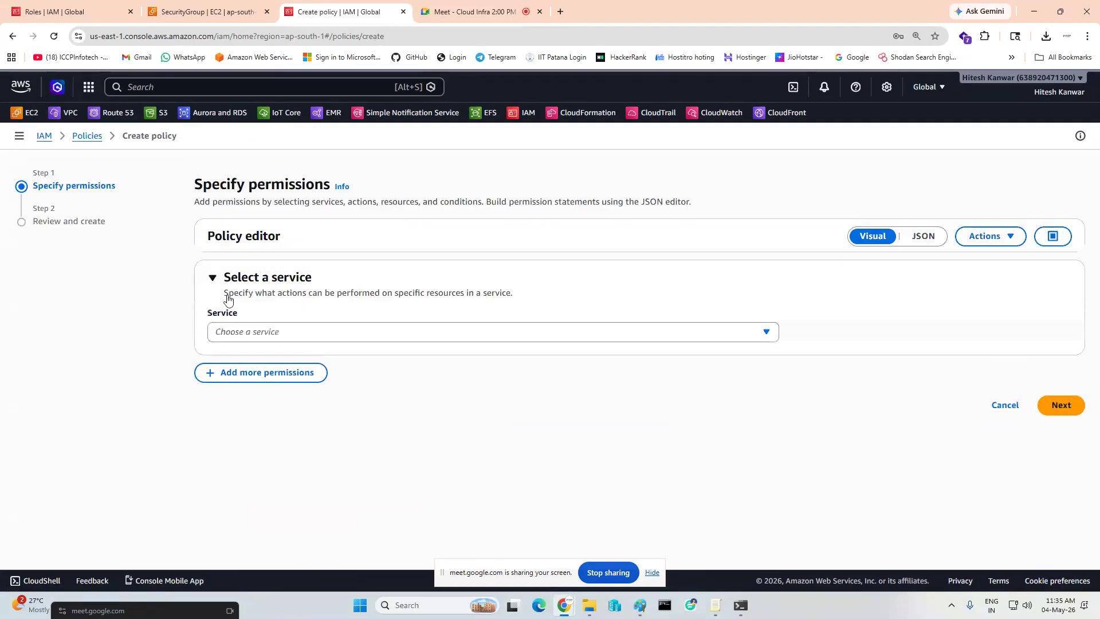
left_click(280, 329)
left_click(248, 337)
left_click(240, 187)
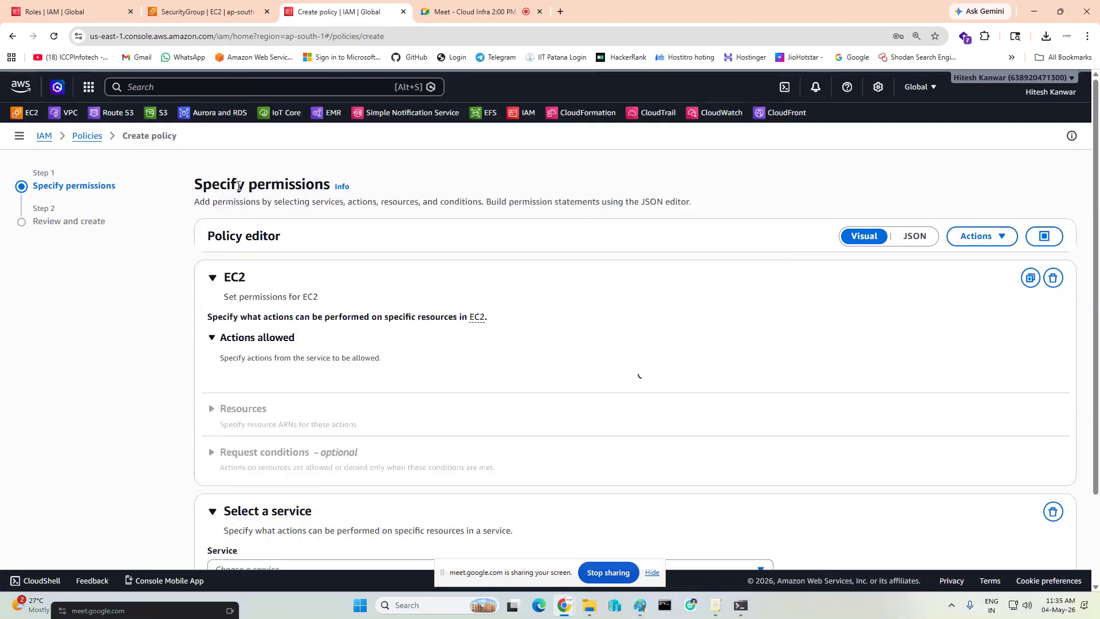
Expand all EC2 access levels and look through the available list, read and write actions
scroll(423, 287, "down", 2)
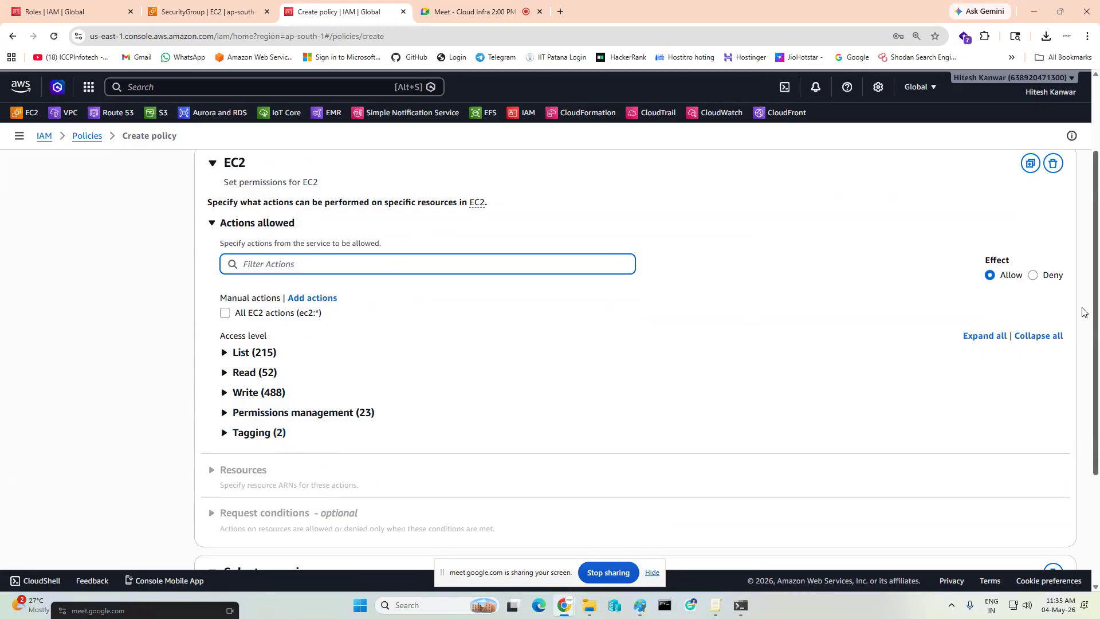
left_click(985, 336)
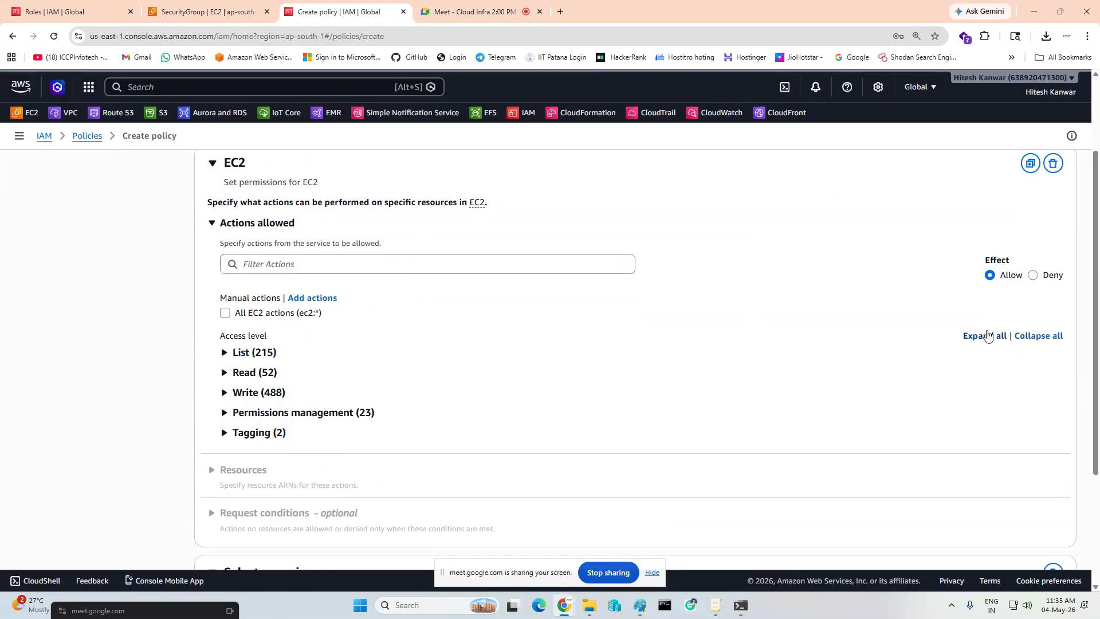
scroll(678, 388, "down", 5)
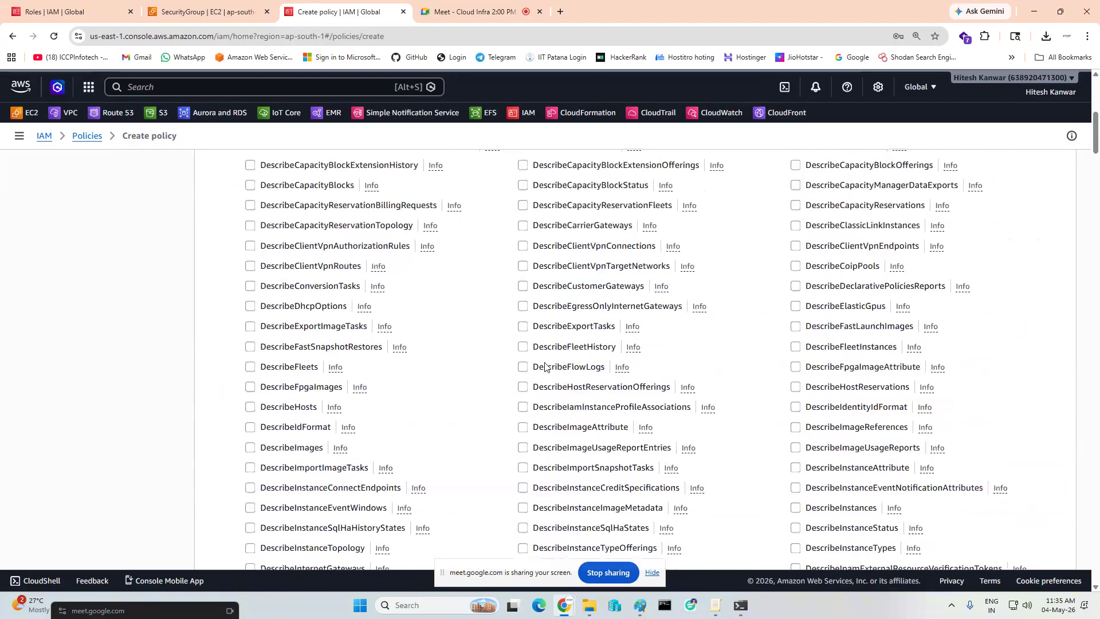
scroll(679, 387, "down", 10)
scroll(544, 403, "down", 8)
scroll(522, 400, "down", 20)
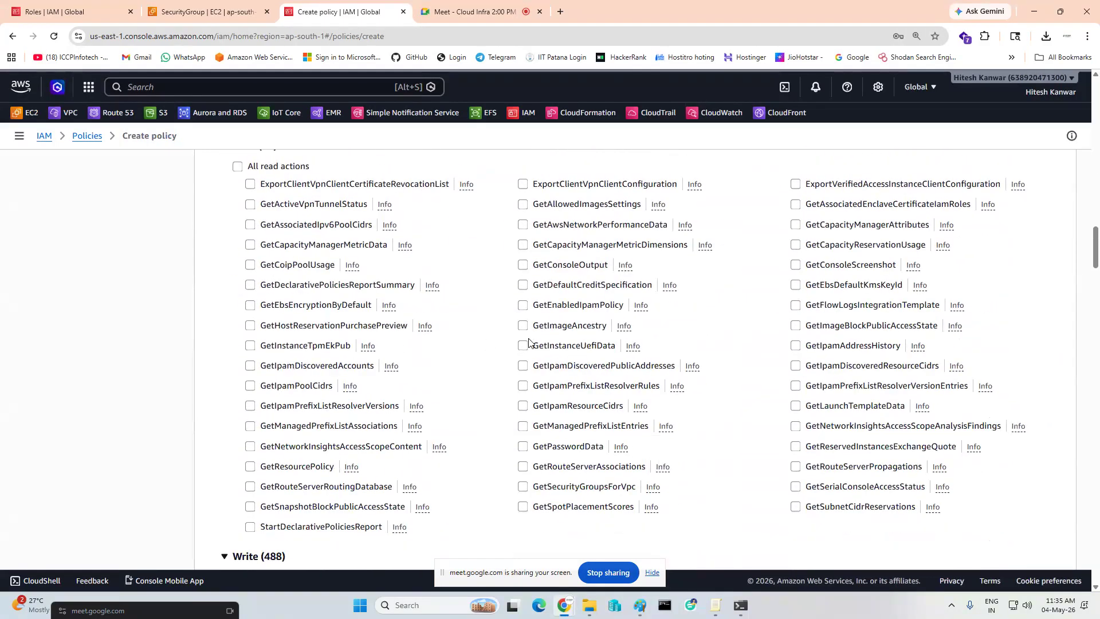
scroll(480, 342, "down", 3)
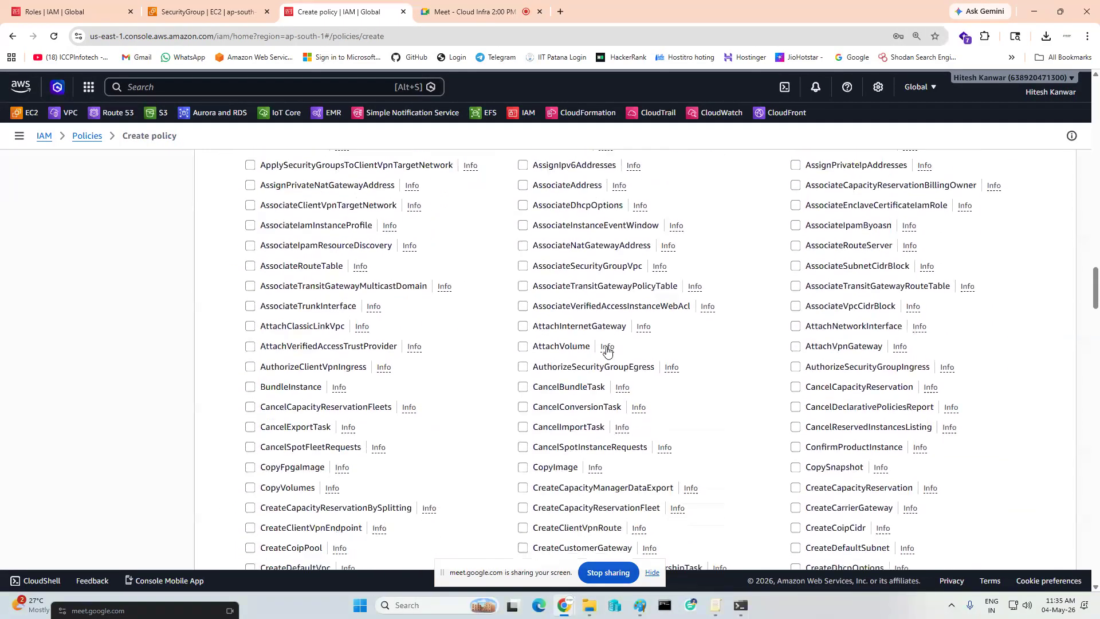
scroll(694, 374, "down", 1)
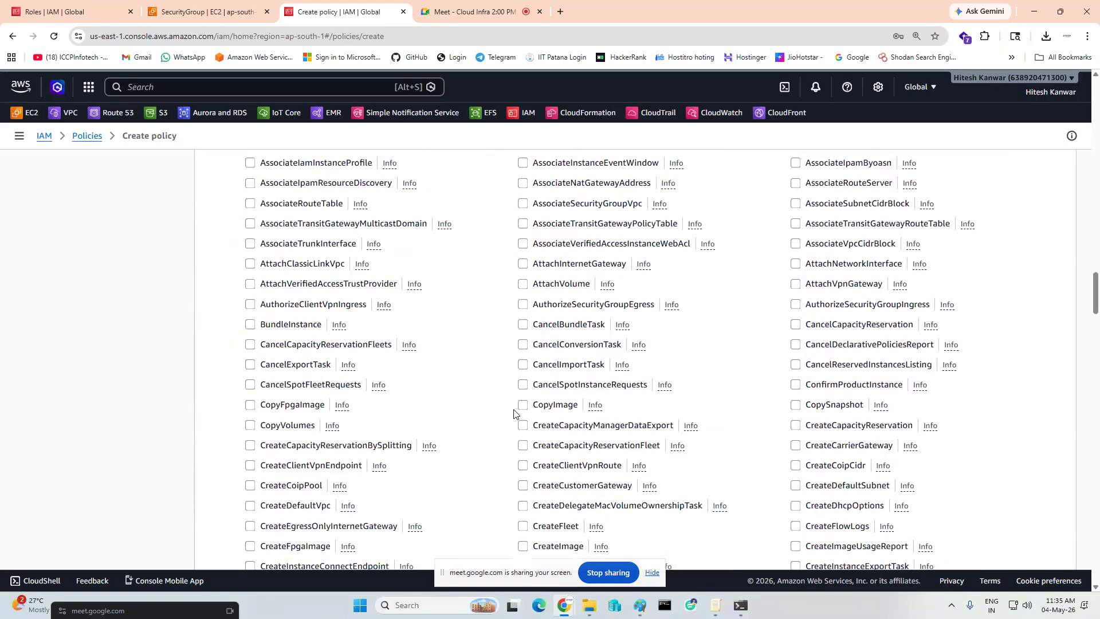
Select the EC2 write actions CopyImage, CreateImage, CreateNatGateway, CreateVolume and CreateVpc
left_click(523, 403)
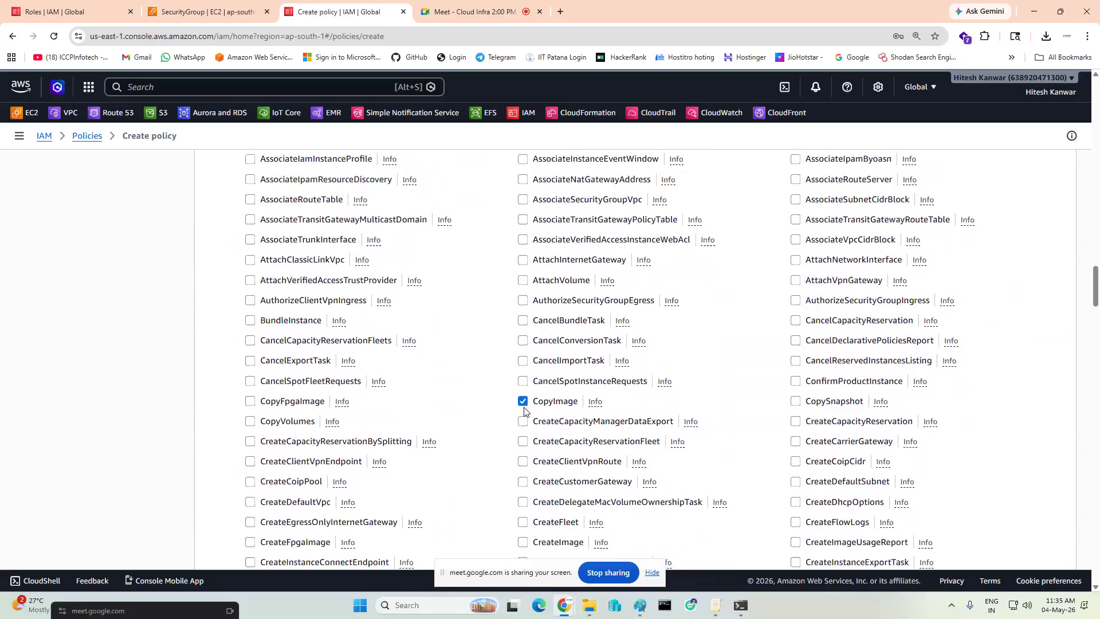
scroll(523, 411, "down", 2)
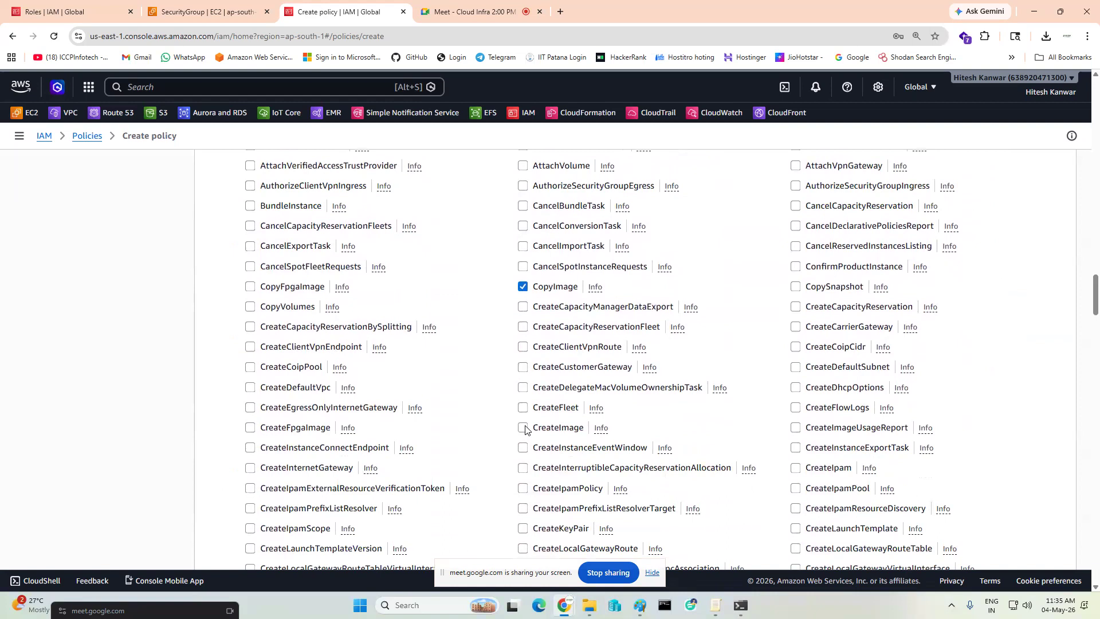
left_click(524, 429)
scroll(284, 422, "down", 3)
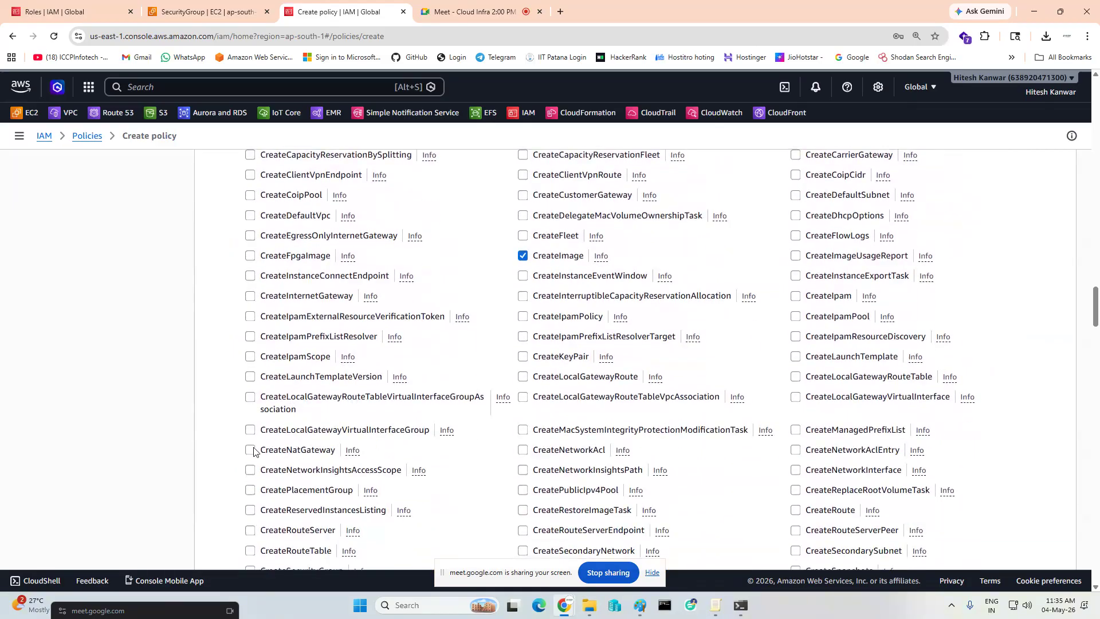
left_click(252, 450)
scroll(604, 402, "down", 4)
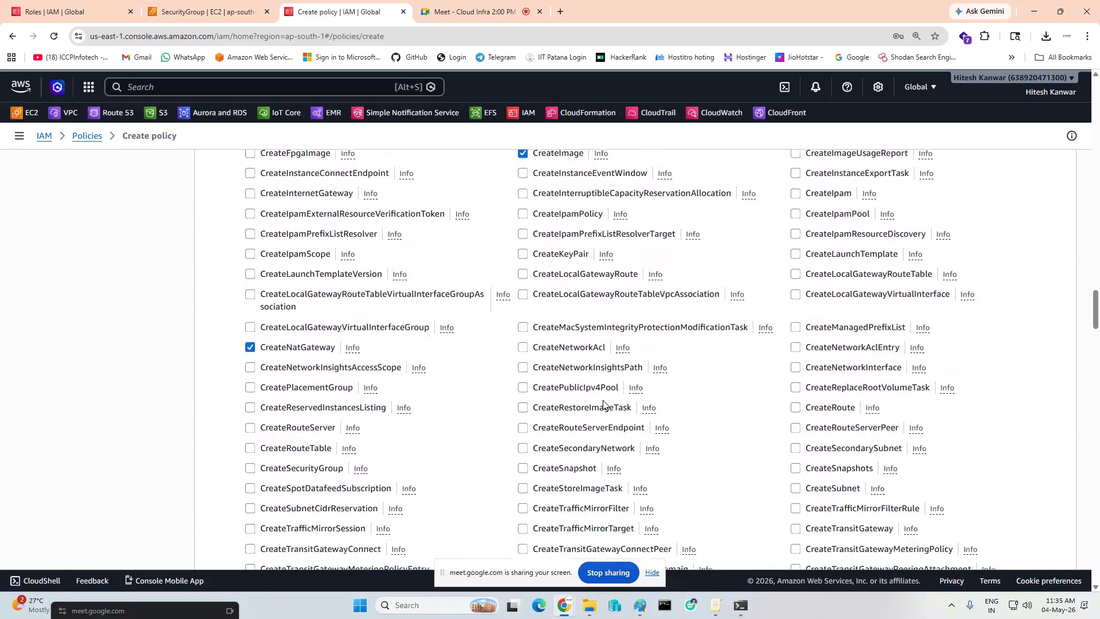
left_click(522, 523)
left_click(796, 524)
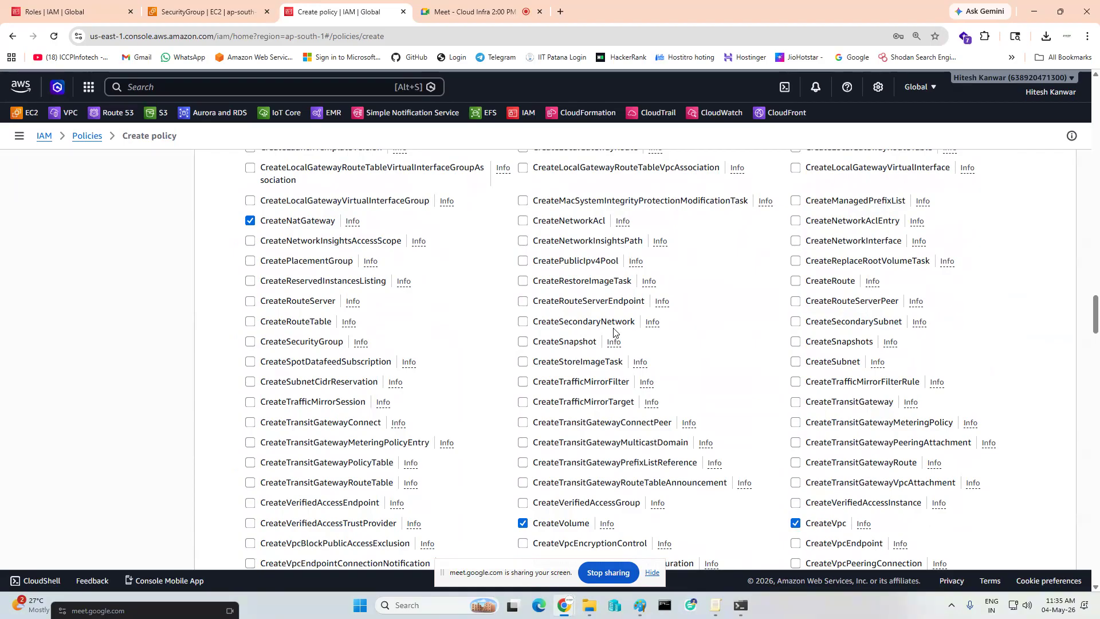
Examine the remaining EC2 write actions, such as the delete actions, plus the permissions management and tagging actions
scroll(655, 319, "down", 3)
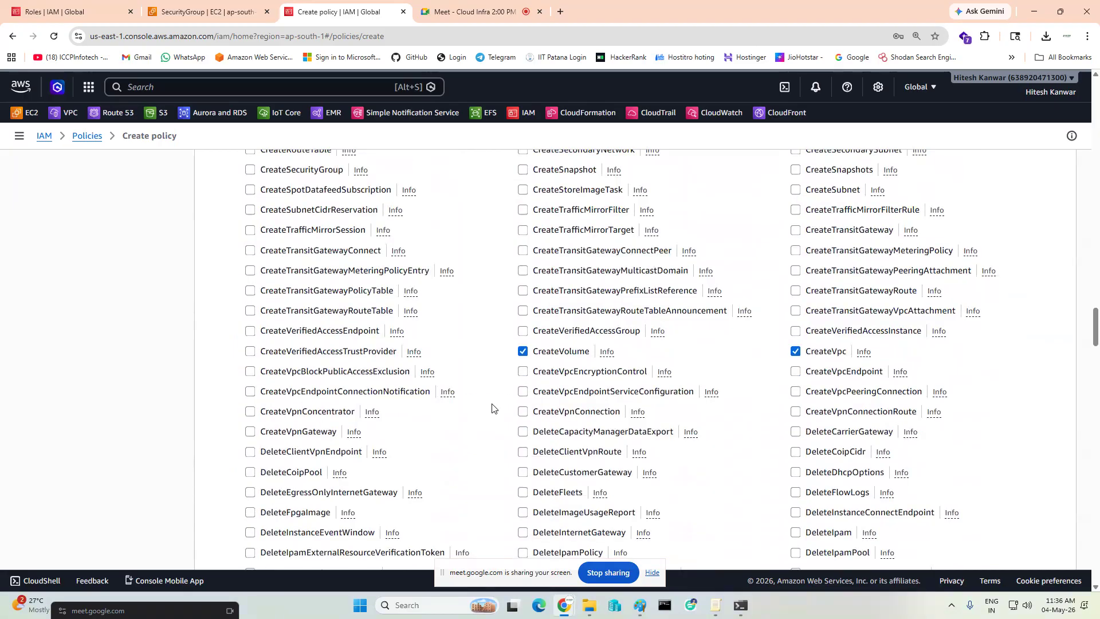
scroll(605, 413, "down", 6)
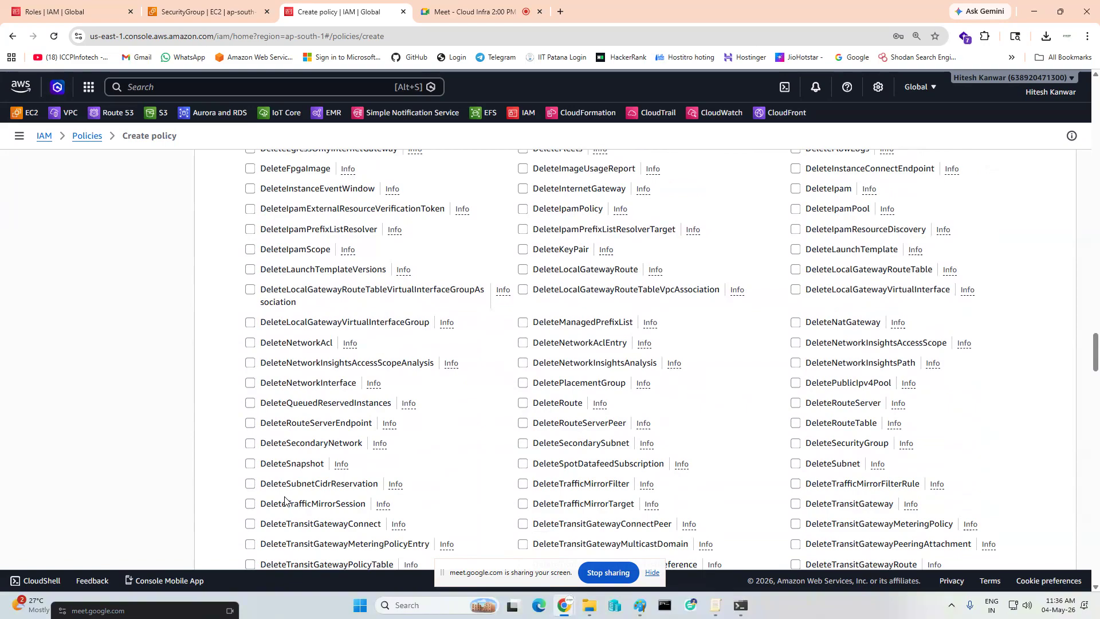
scroll(453, 415, "down", 7)
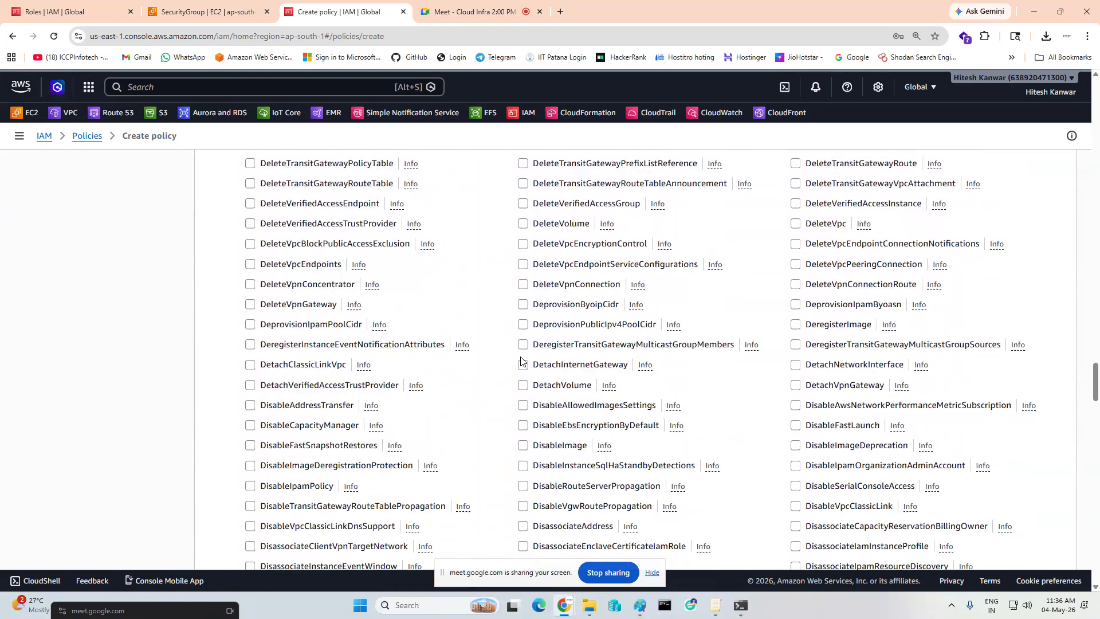
scroll(523, 358, "down", 20)
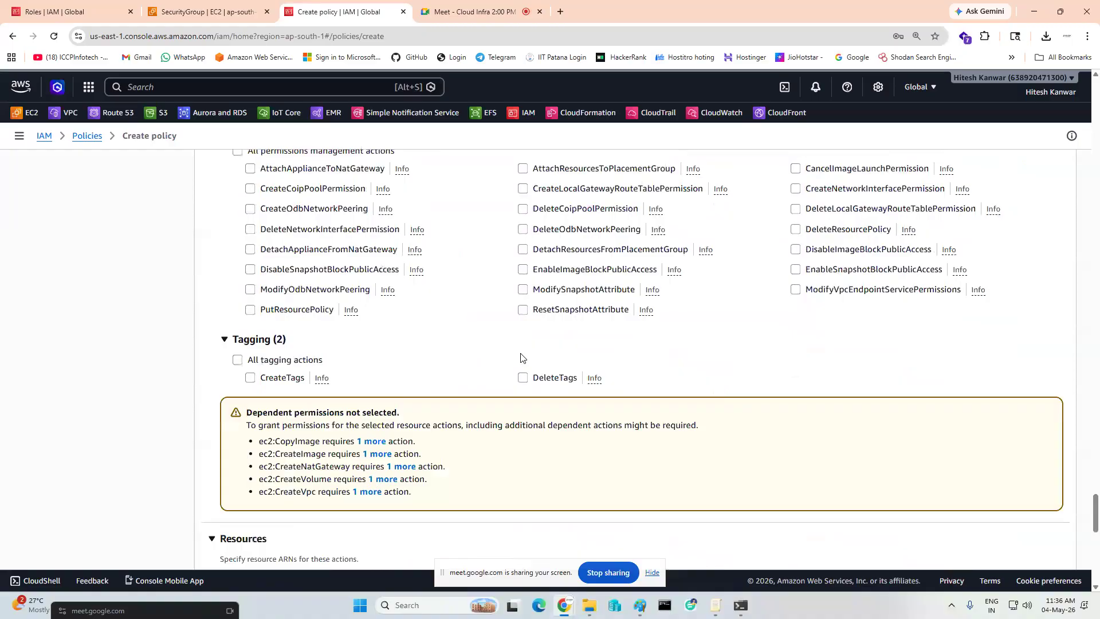
scroll(522, 358, "up", 20)
scroll(518, 356, "up", 20)
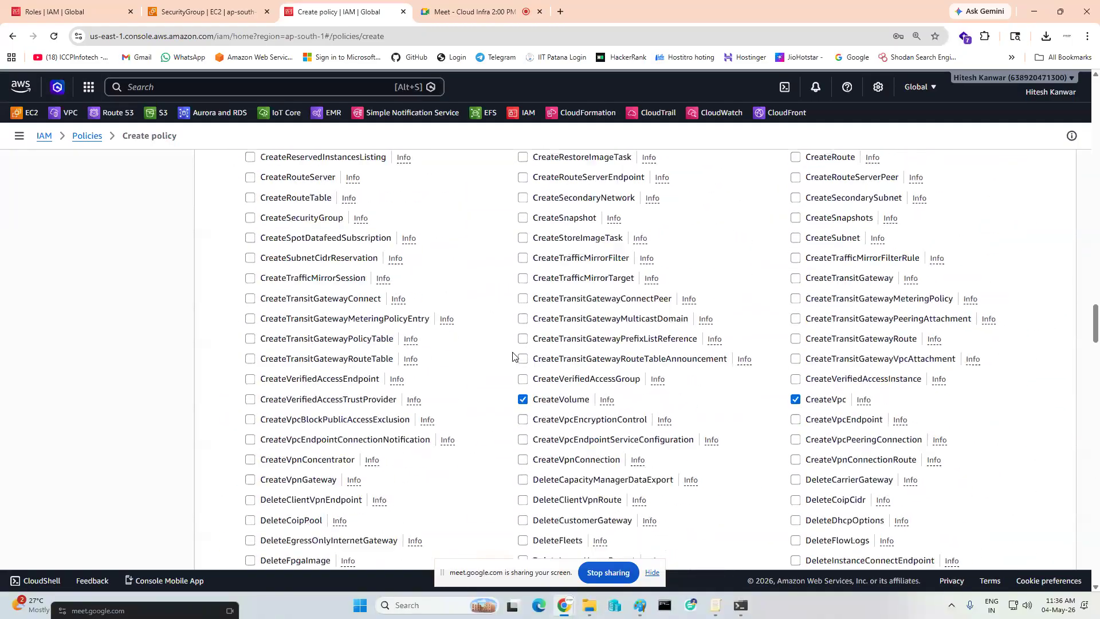
scroll(418, 375, "up", 20)
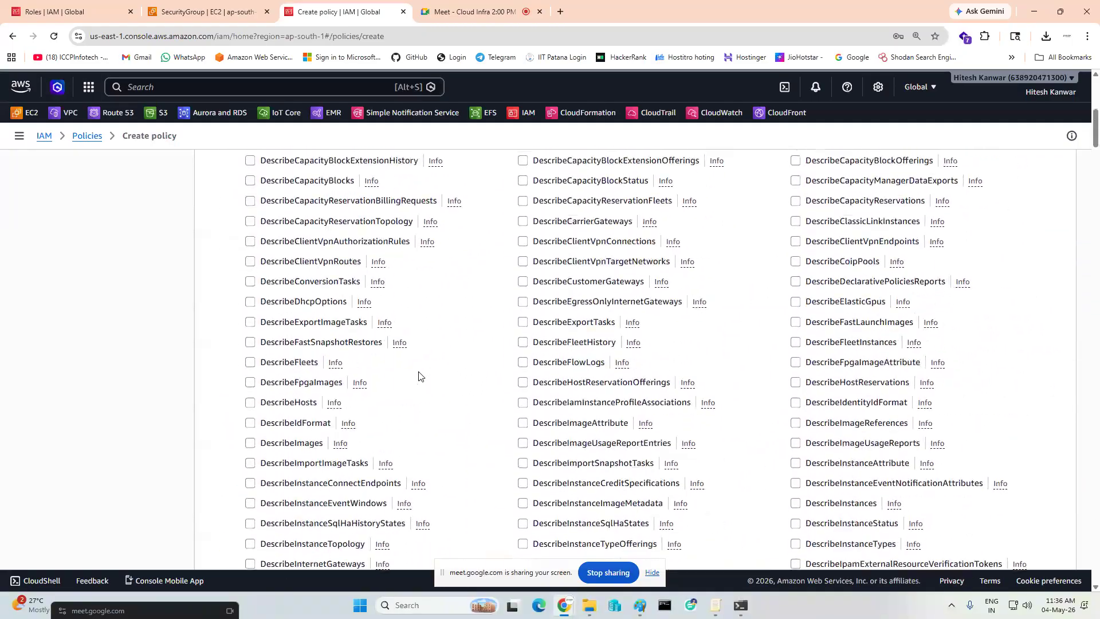
scroll(1009, 377, "down", 2)
scroll(1019, 417, "up", 2)
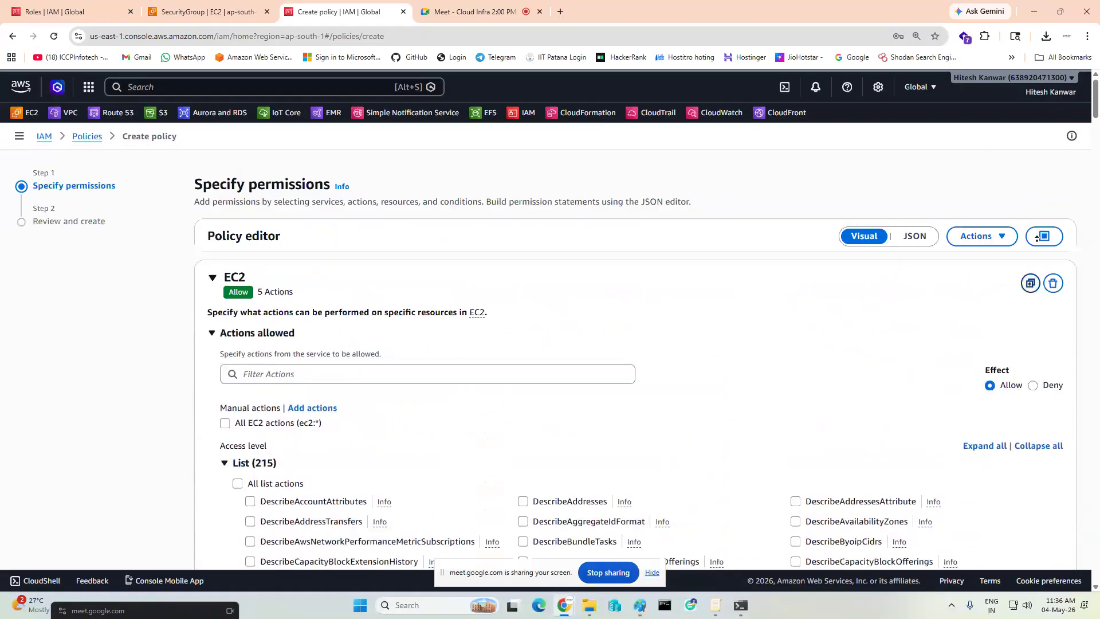
Collapse all access levels and allow all EC2 actions (ec2:*) in the policy
left_click(1037, 446)
scroll(470, 356, "down", 2)
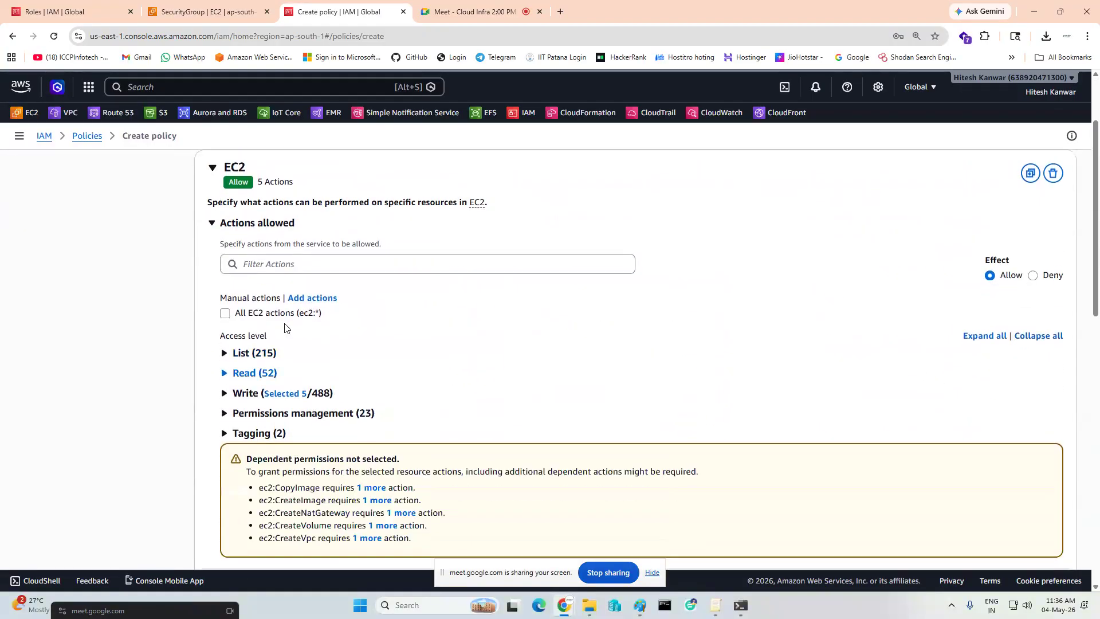
left_click(225, 309)
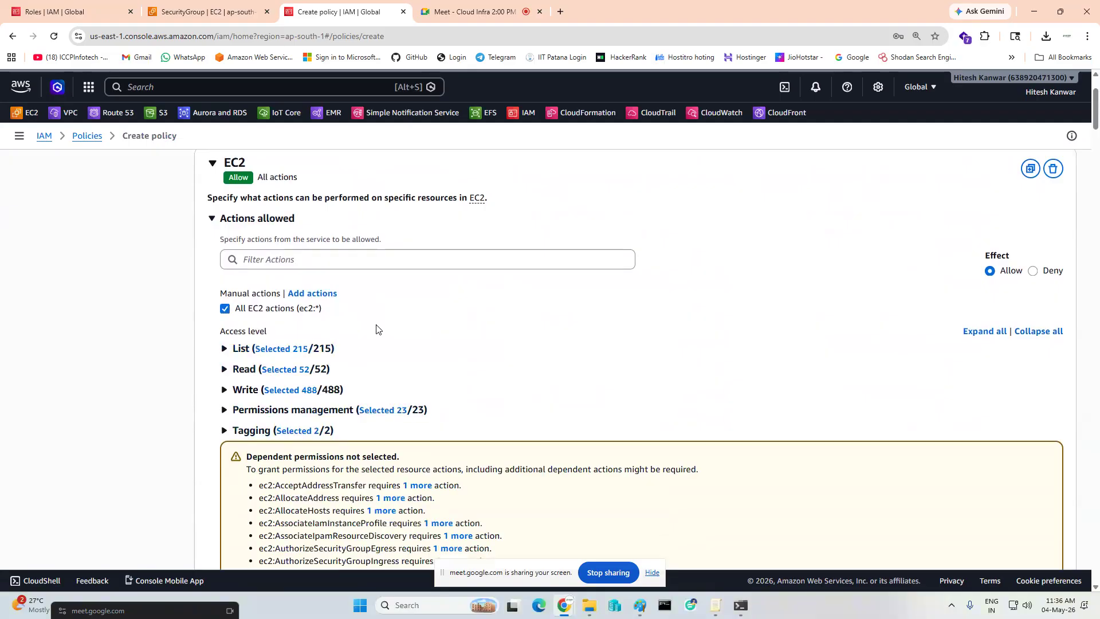
Apply the EC2 permissions to all resources and proceed to the policy review
scroll(377, 329, "down", 15)
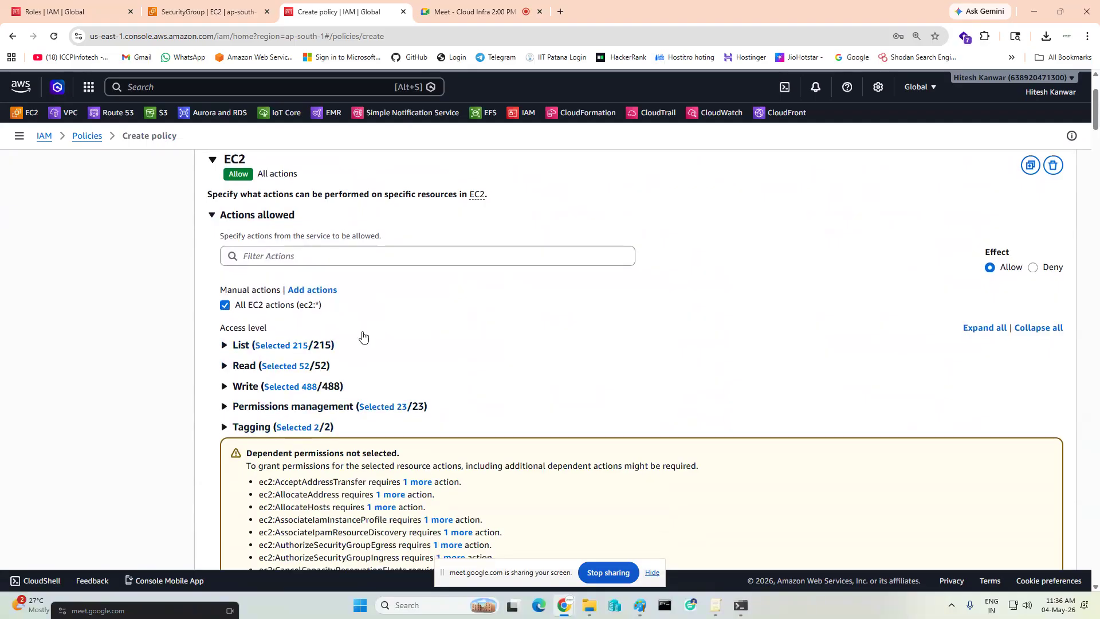
scroll(364, 330, "down", 10)
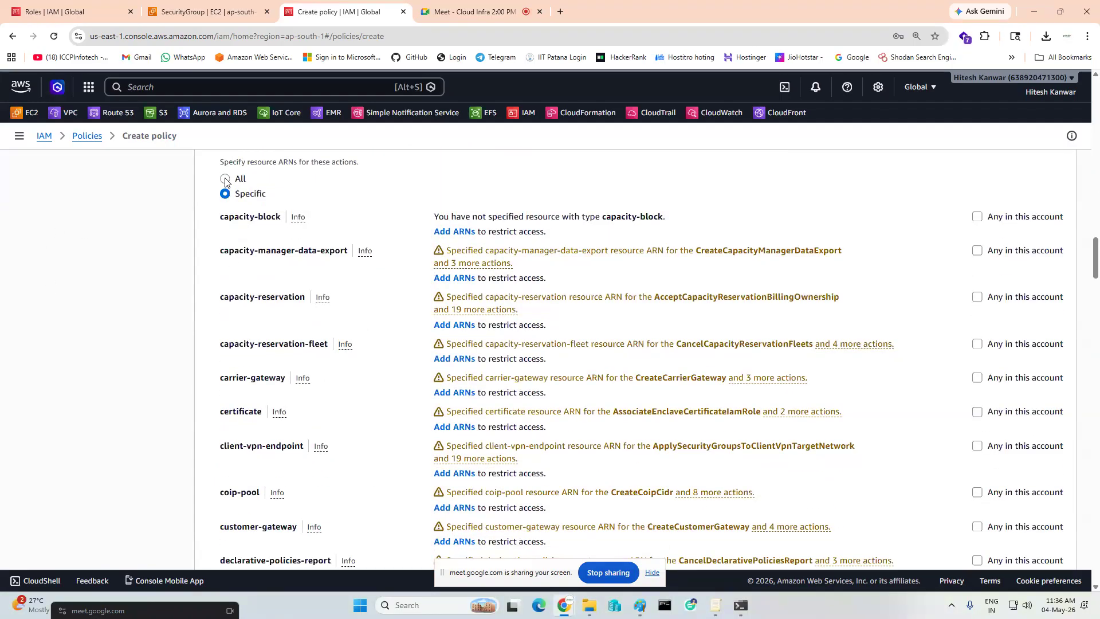
left_click(225, 179)
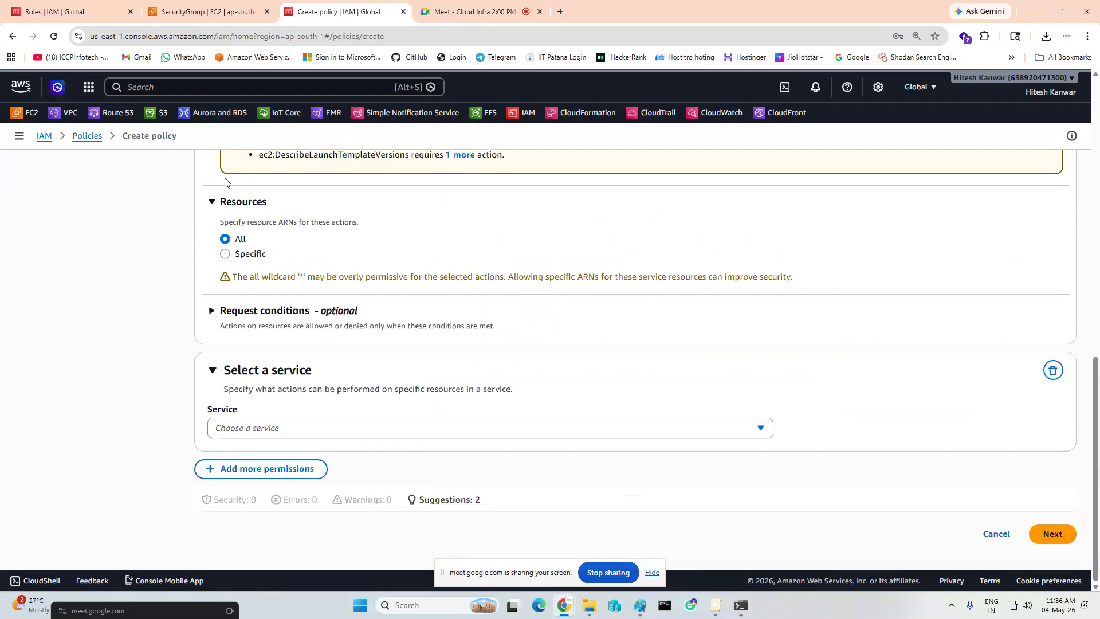
left_click(1052, 535)
Name the policy p3-ec2-full-access and create it
left_click(315, 280)
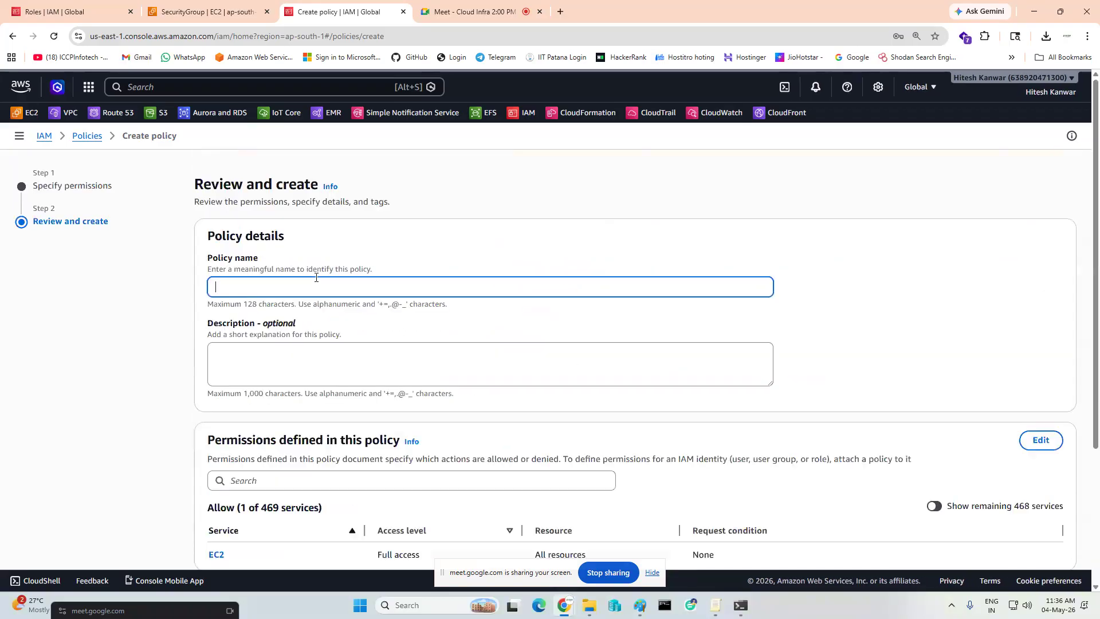
type("p3-ec2-full-access")
key("Return")
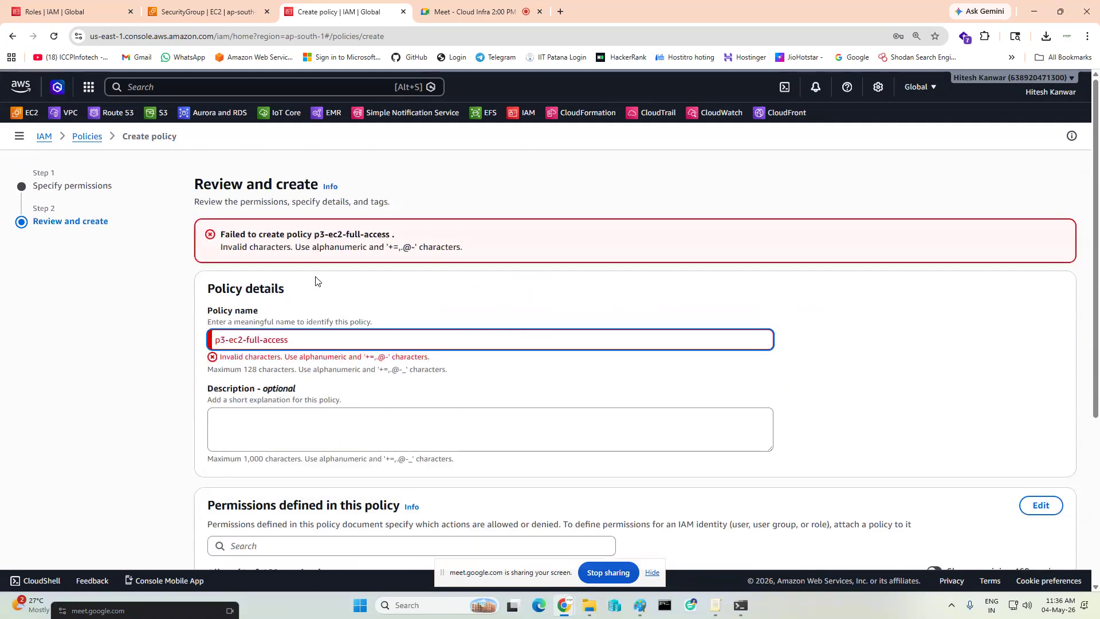
key("BackSpace")
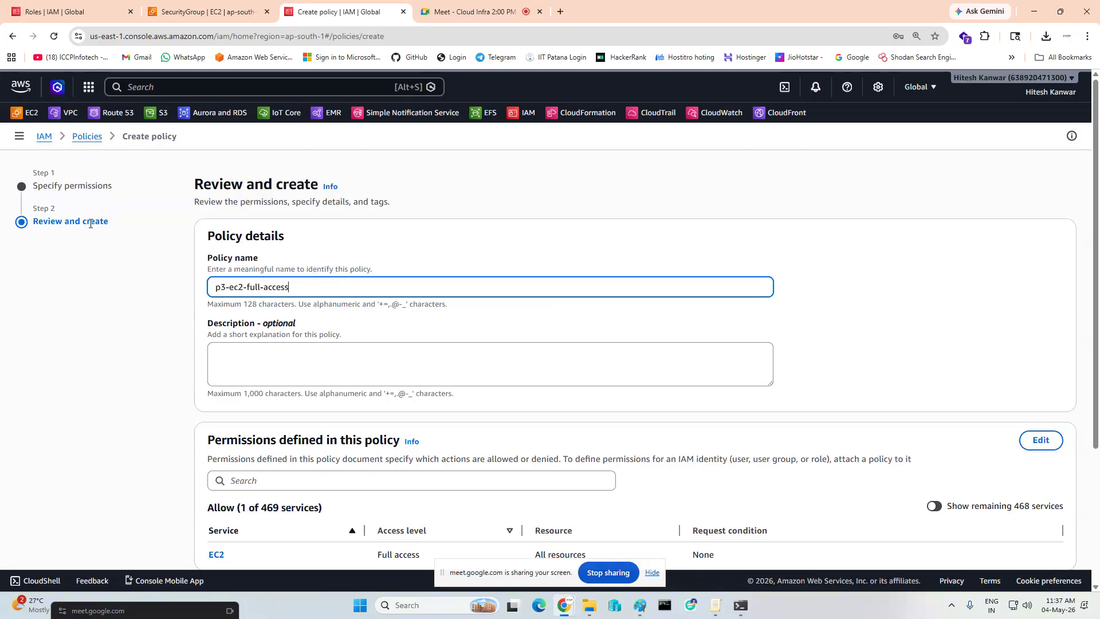
scroll(591, 361, "down", 3)
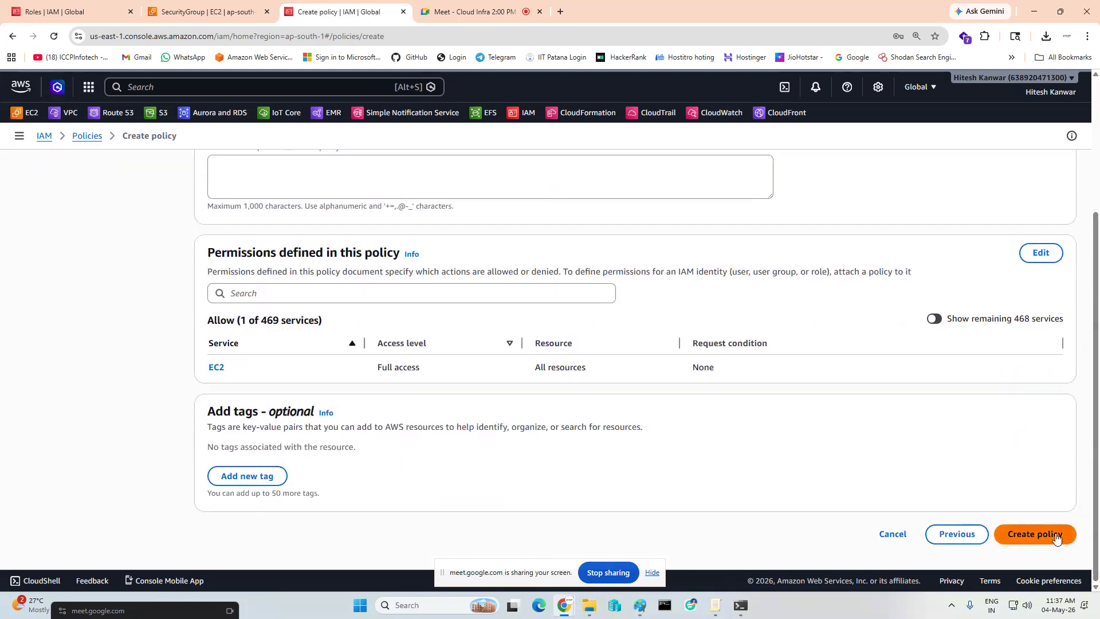
left_click(1055, 536)
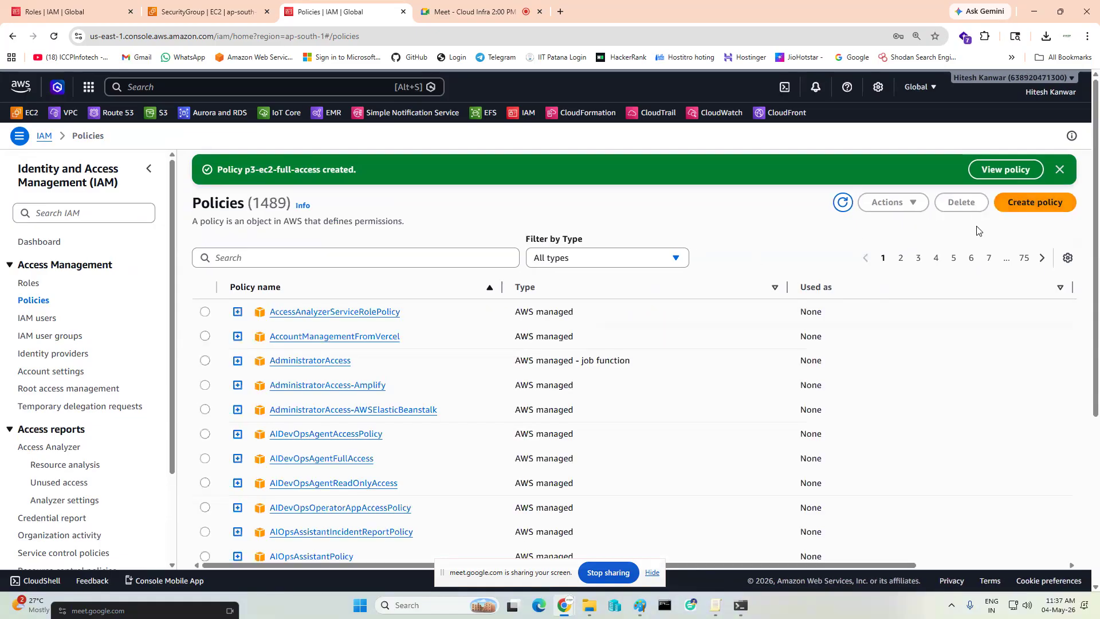
Start another IAM policy with S3 as its service and allow all S3 actions (s3:*)
left_click(1036, 205)
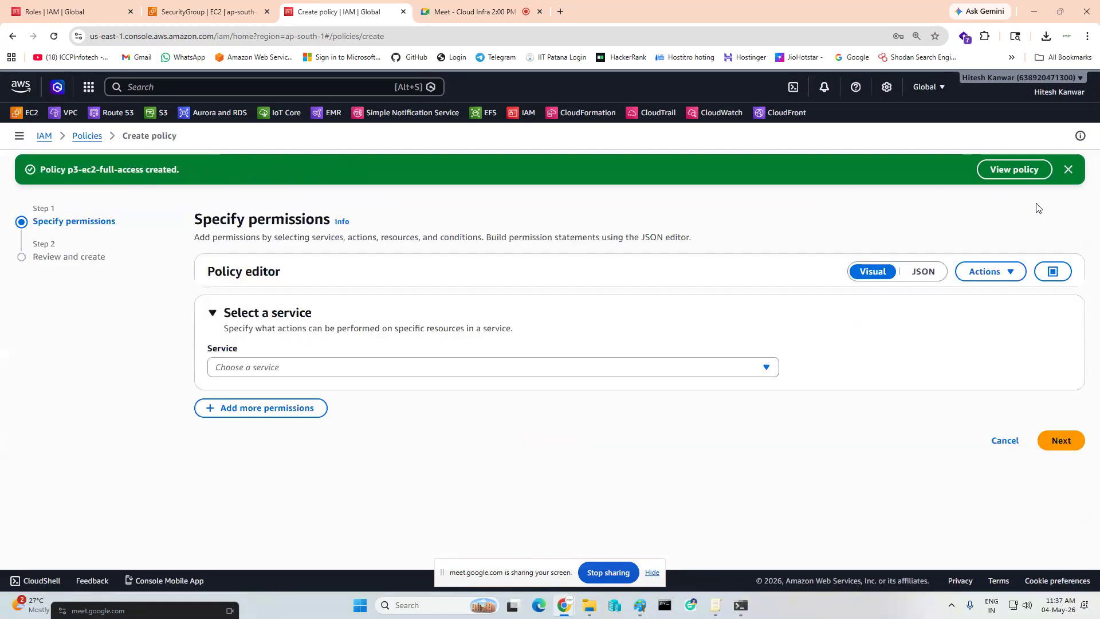
left_click(430, 367)
left_click(305, 256)
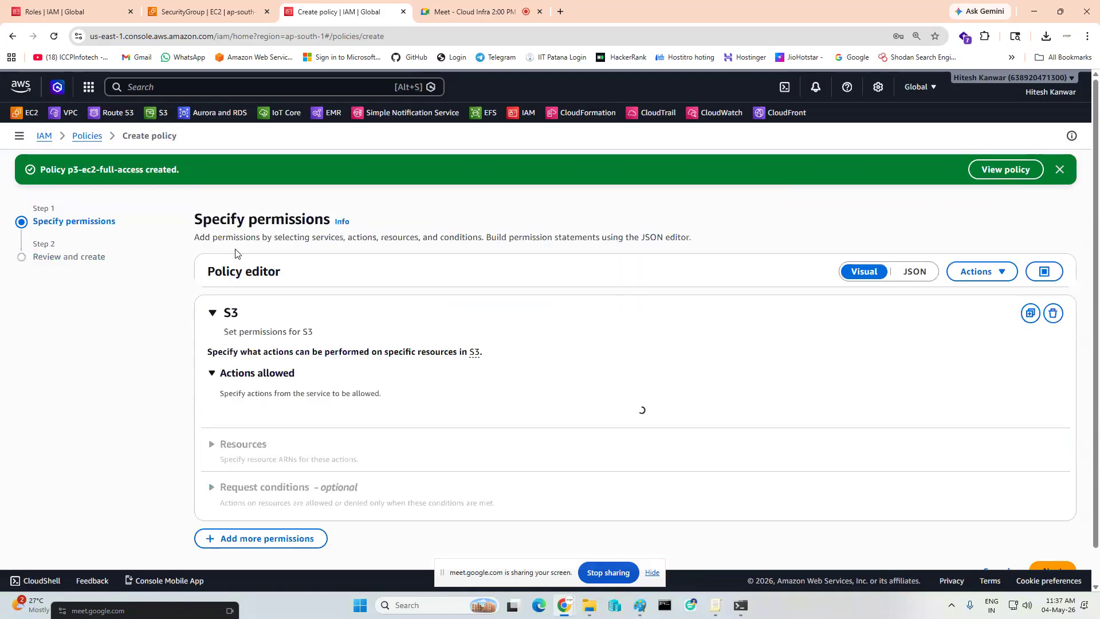
scroll(516, 355, "down", 2)
left_click(225, 348)
Apply the S3 permissions to all resources and proceed to the policy review
scroll(645, 360, "down", 4)
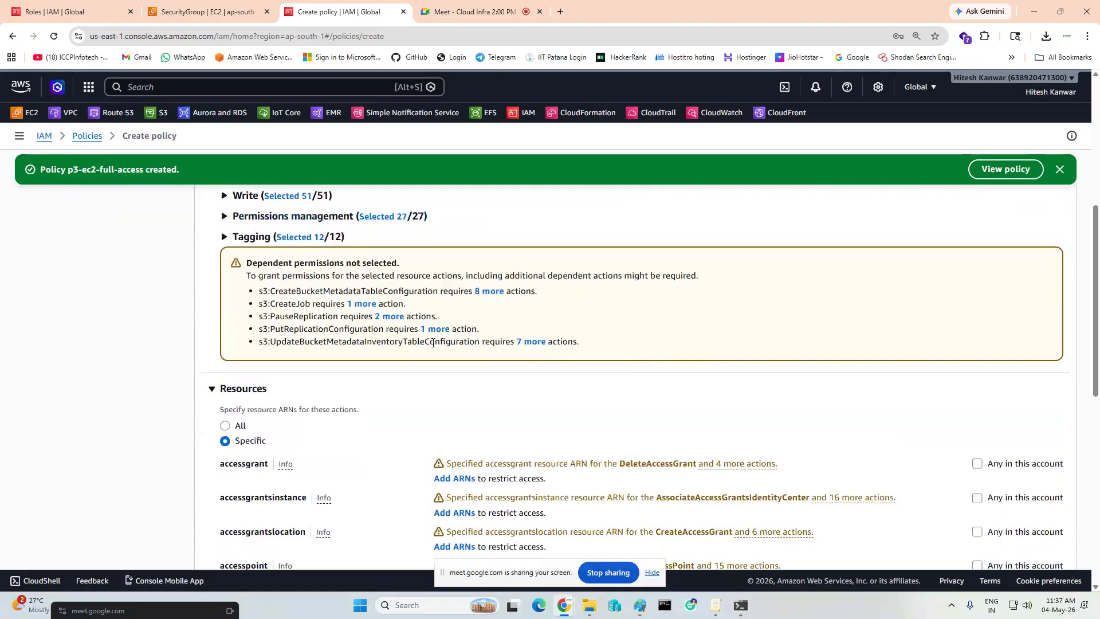
scroll(432, 343, "up", 2)
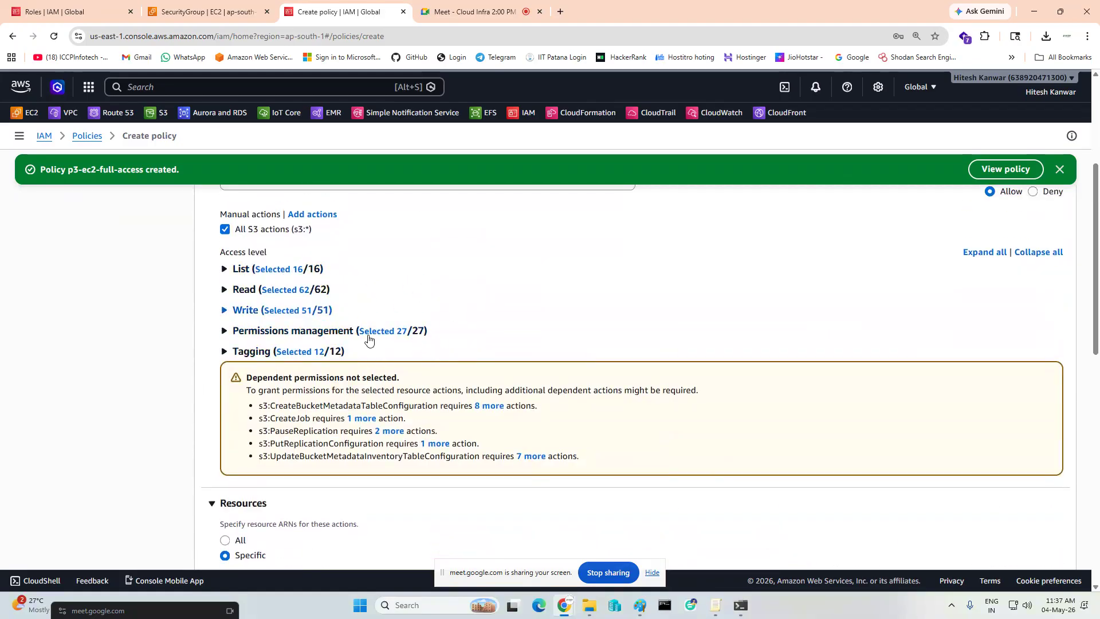
scroll(577, 334, "down", 5)
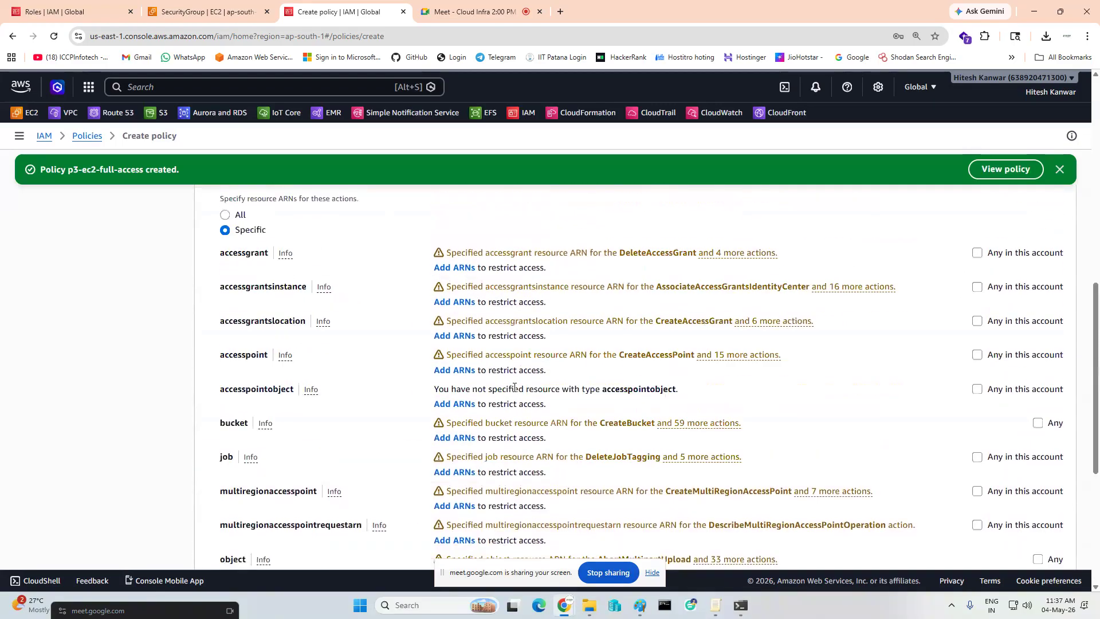
scroll(513, 387, "up", 3)
left_click(236, 438)
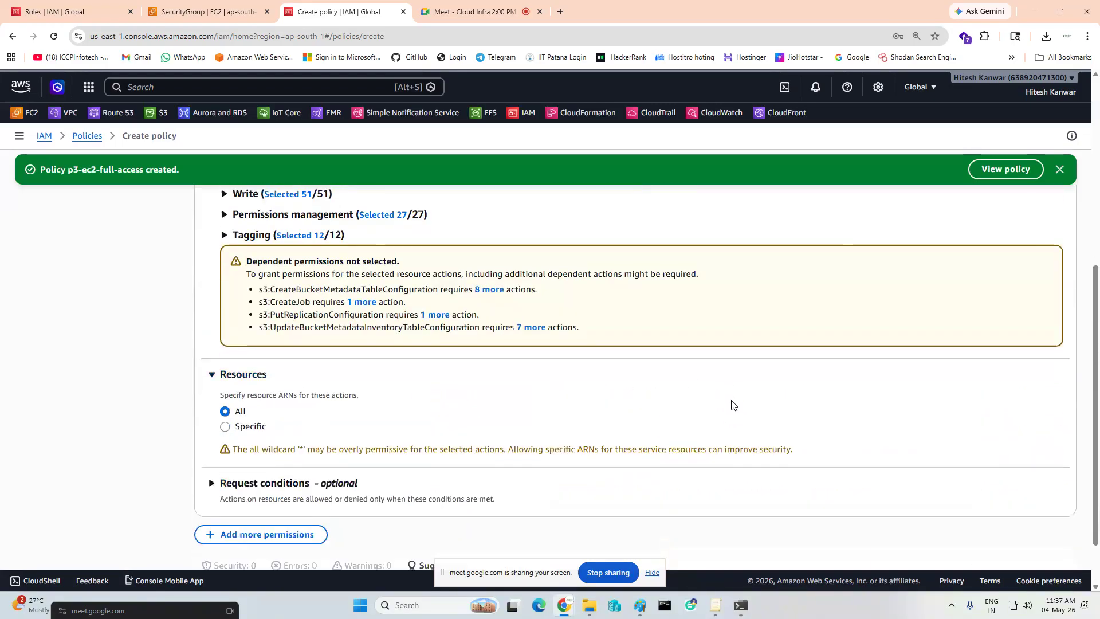
scroll(731, 404, "down", 1)
left_click(1052, 536)
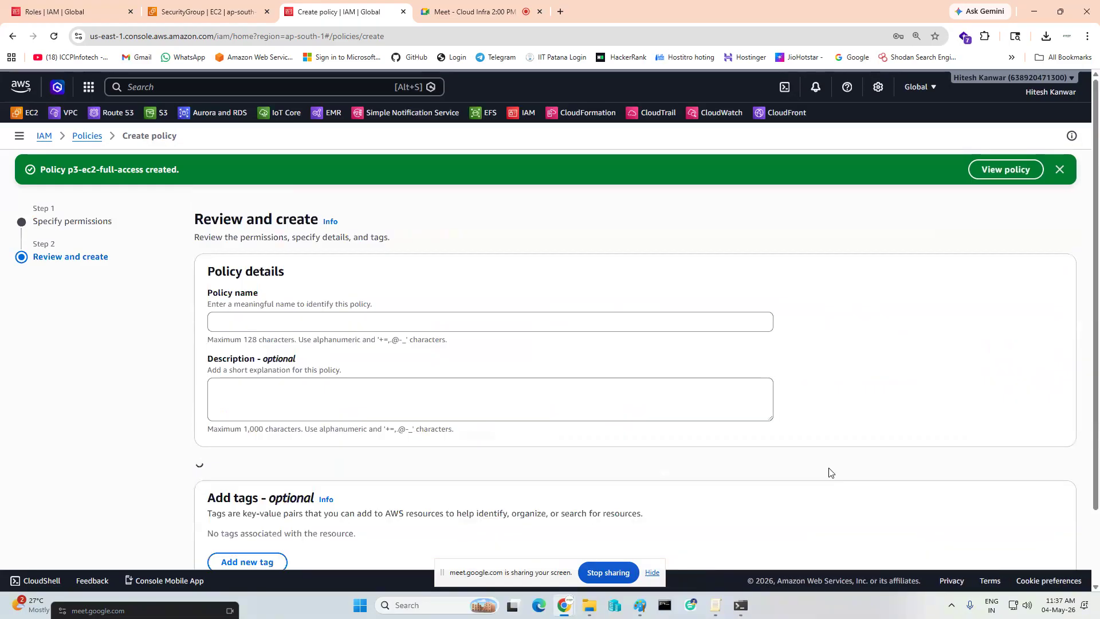
Name the S3 policy p4-s3-full-access and create it
left_click(373, 315)
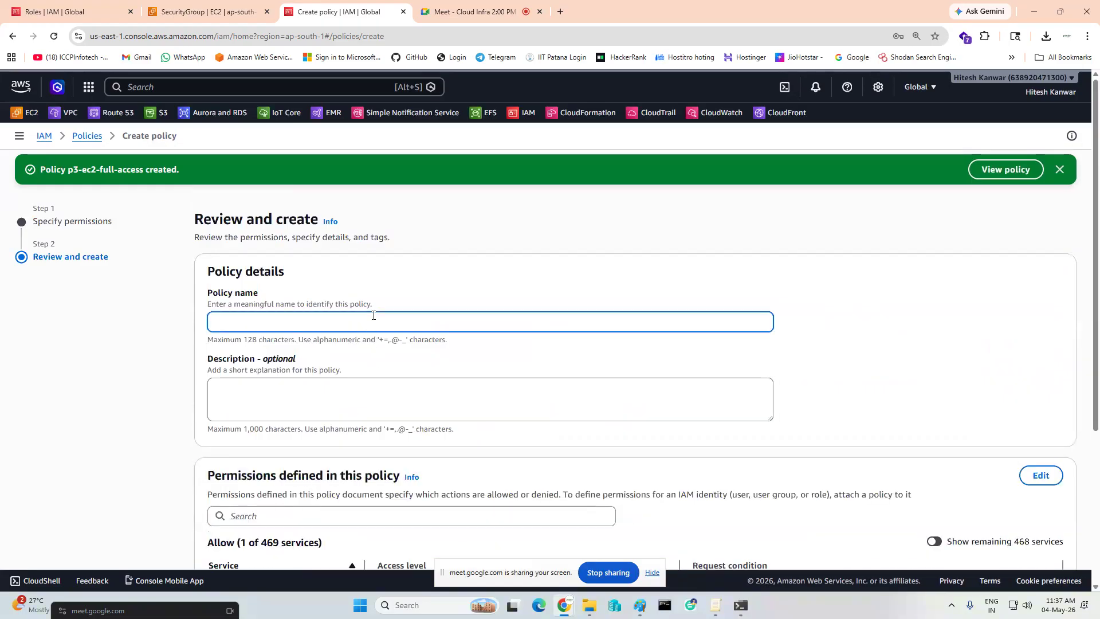
type("p4-s3-full-access")
scroll(1082, 484, "down", 4)
left_click(1034, 533)
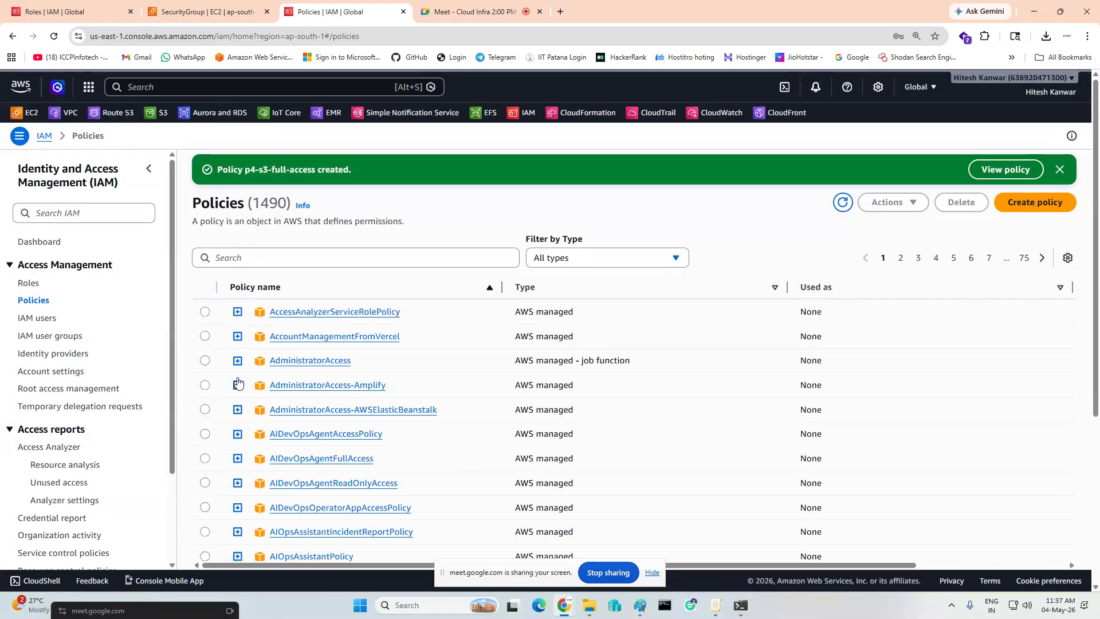
Search the IAM policies for s3ful, and for p4 to find the newly created S3 policy
left_click(308, 255)
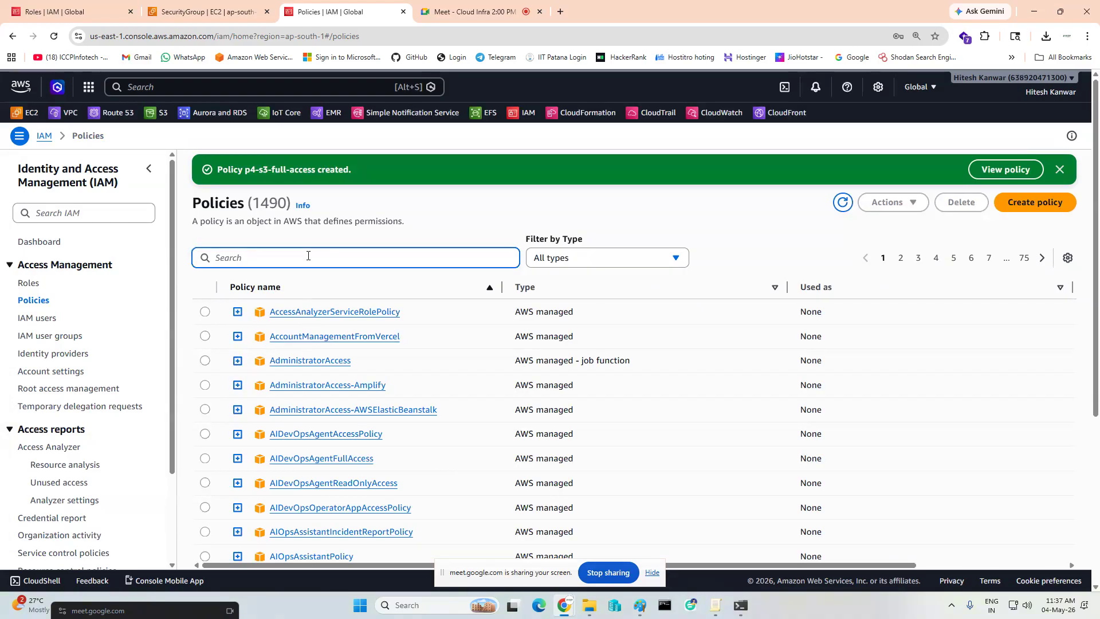
type("s3ful")
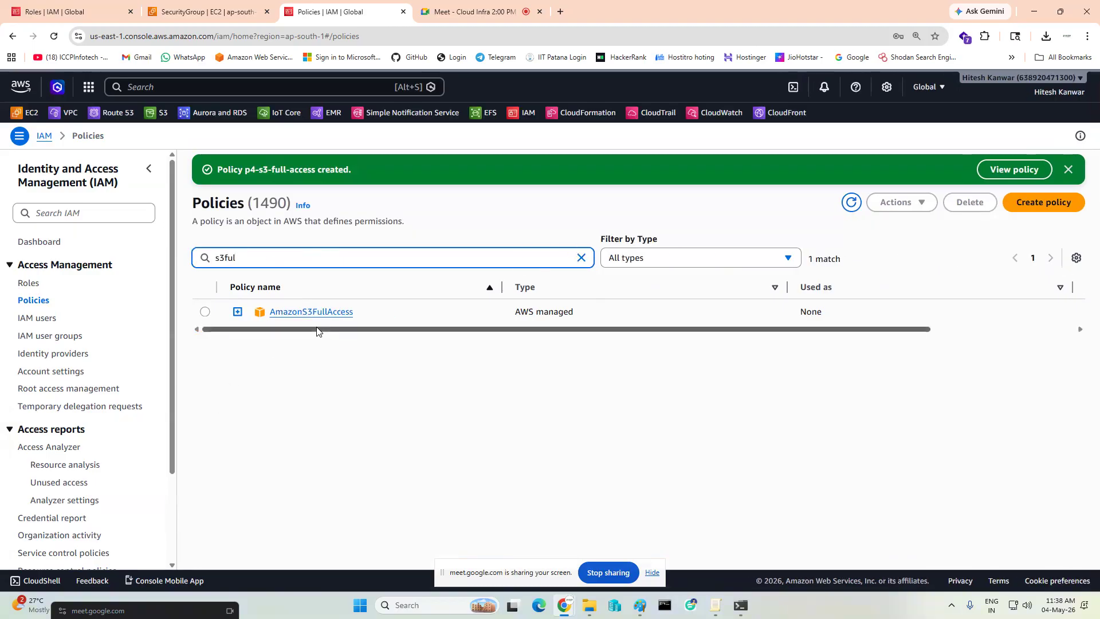
type("m")
key("BackSpace")
key("BackSpace")
key("BackSpace")
key("BackSpace")
key("BackSpace")
key("BackSpace")
type("9")
key("BackSpace")
type("p4")
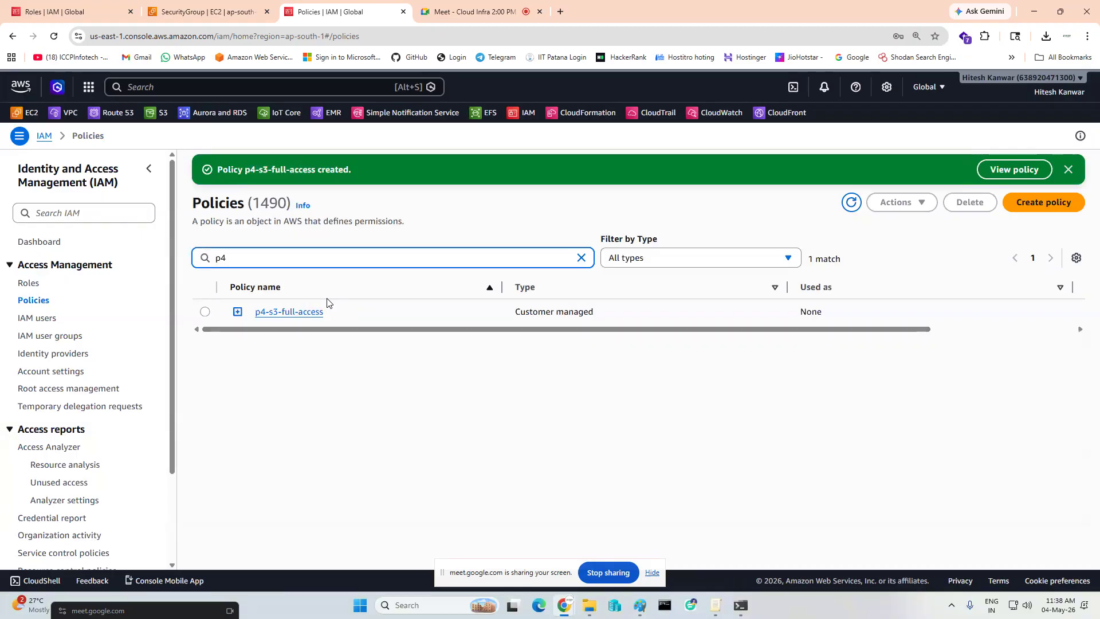
left_click(330, 373)
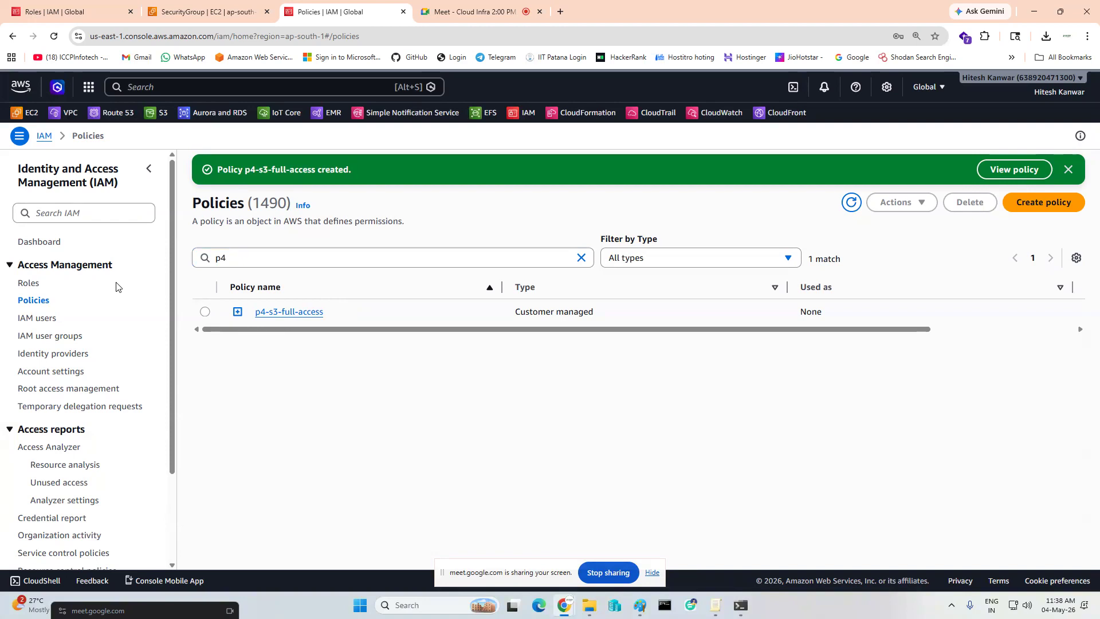
Switch to the Paint diagram and draw a small rounded rectangle with an indigo outline beneath the "in direct" label
left_click(1033, 11)
left_click(535, 366)
scroll(598, 348, "down", 5)
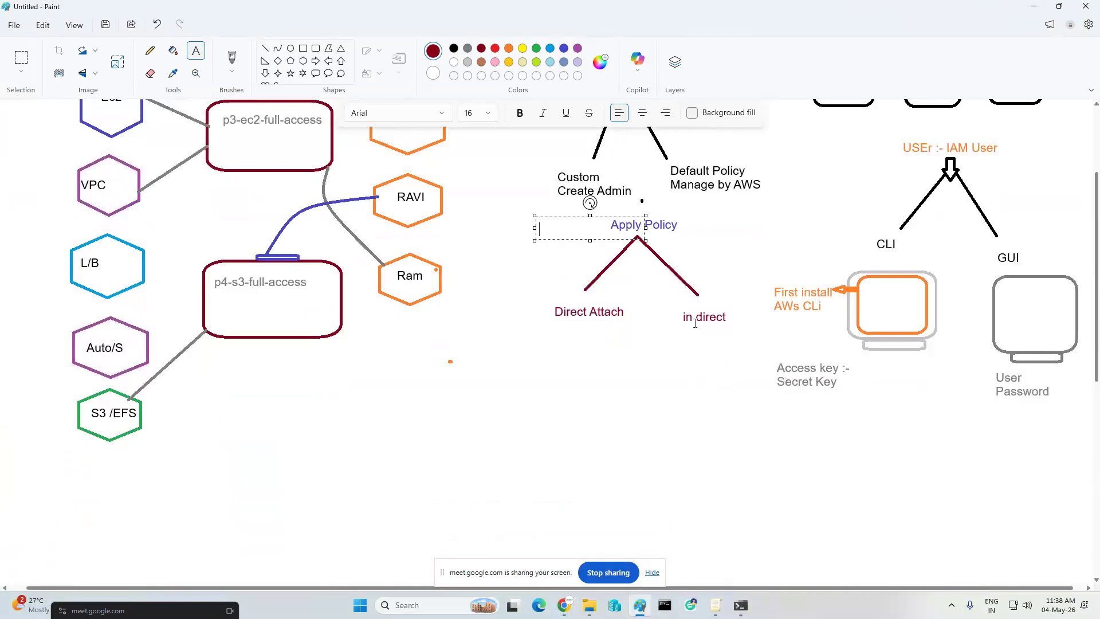
left_click(679, 341)
scroll(679, 341, "up", 5)
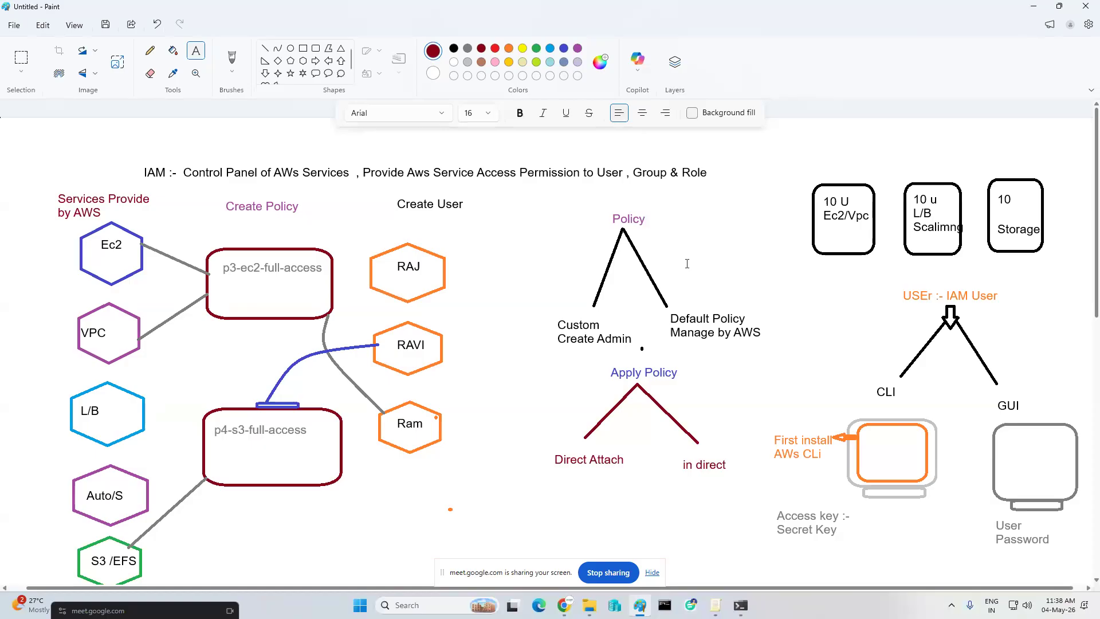
left_click(315, 48)
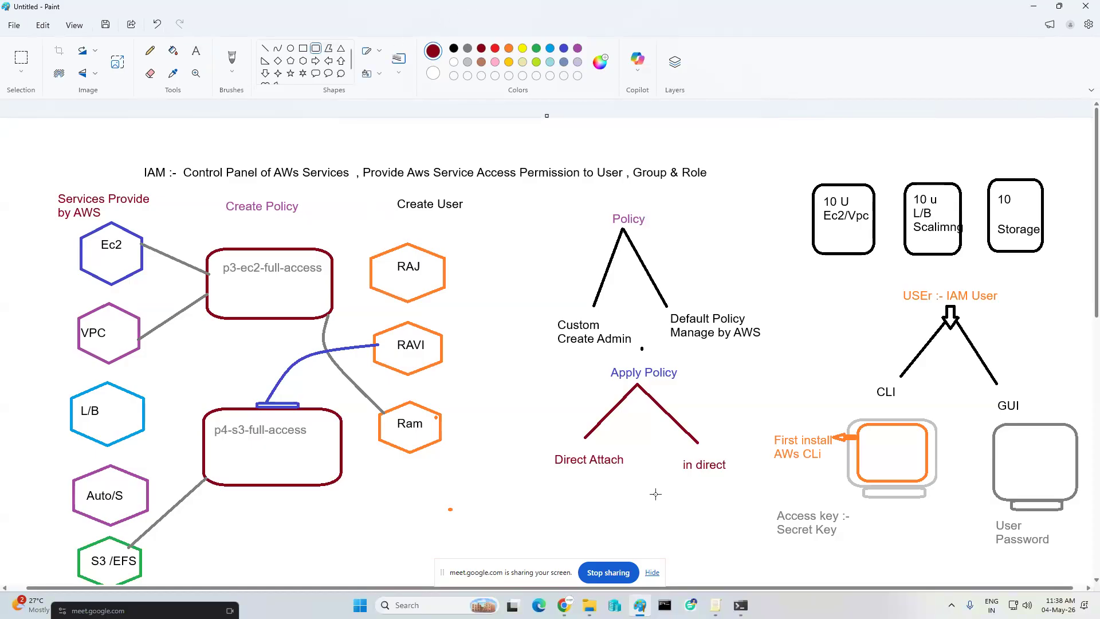
mouse_move(682, 488)
left_mouse_down()
mouse_move(716, 547)
mouse_move(733, 543)
left_mouse_up()
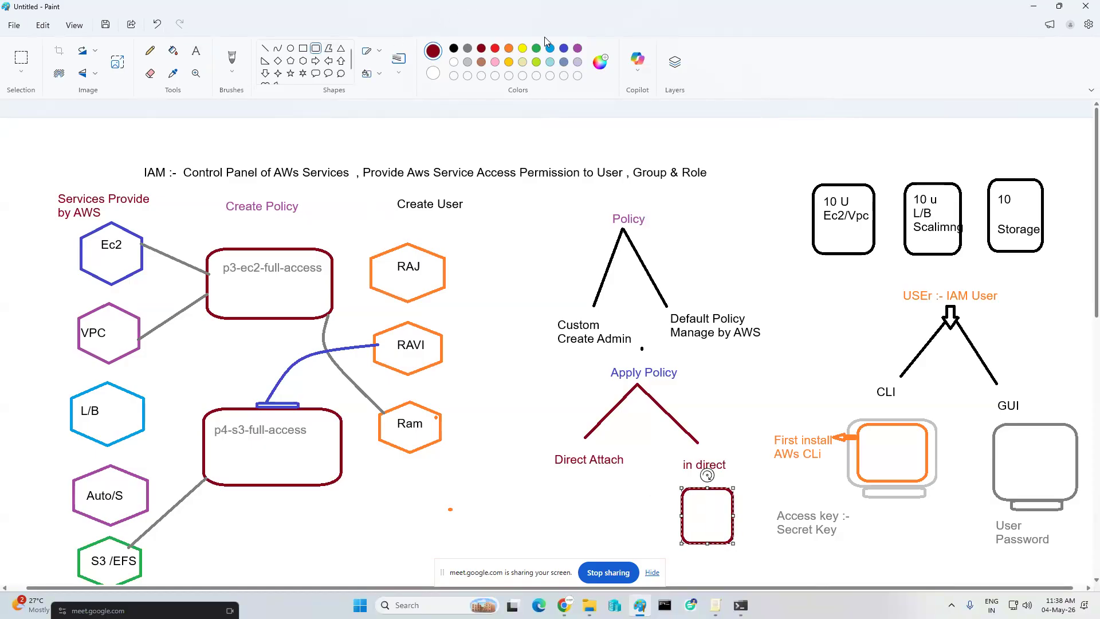
left_click(564, 49)
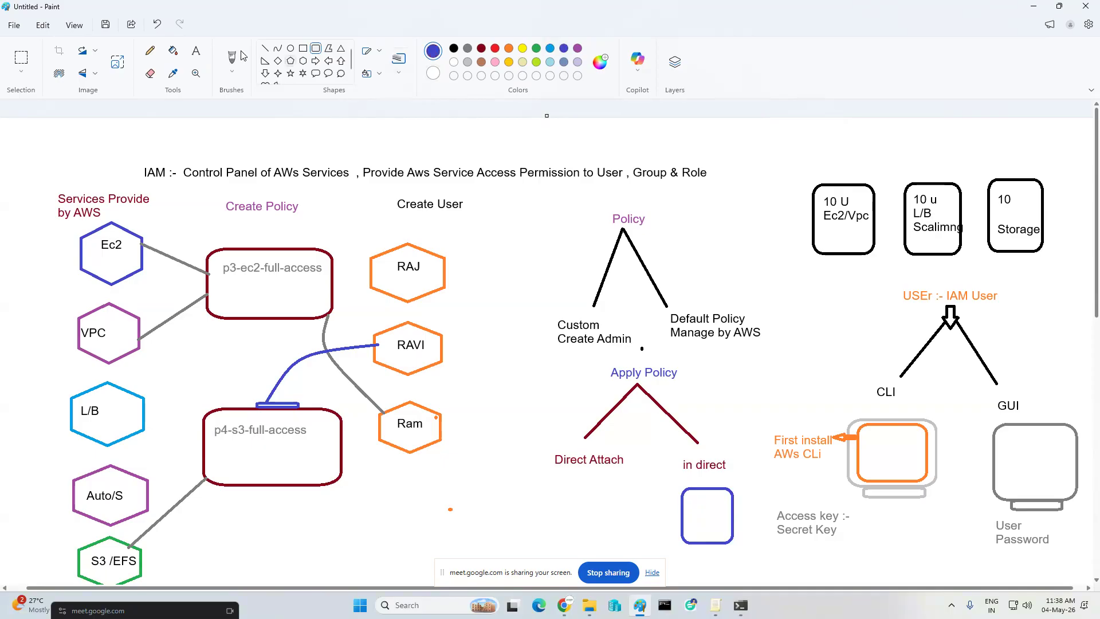
Label the new indigo box "ec2-g1" just below it
left_click(194, 51)
left_click(689, 547)
type("ec2-g1")
left_click(687, 500)
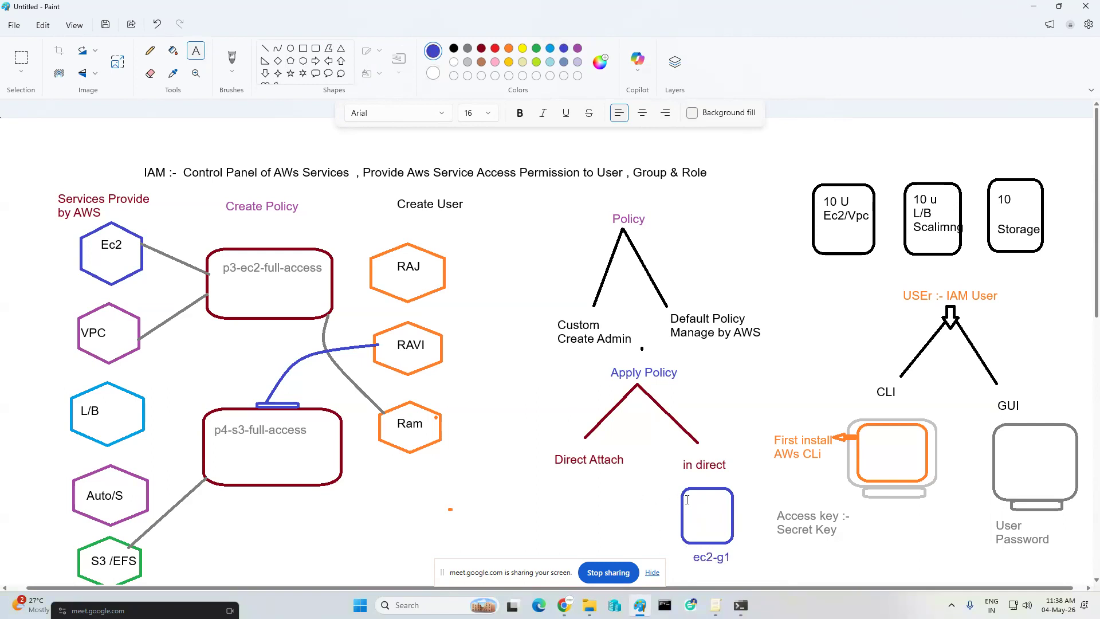
Write "add user" and "attch policy" on two lines inside the ec2-g1 box
left_click(688, 498)
type("add user")
key("Return")
type("a")
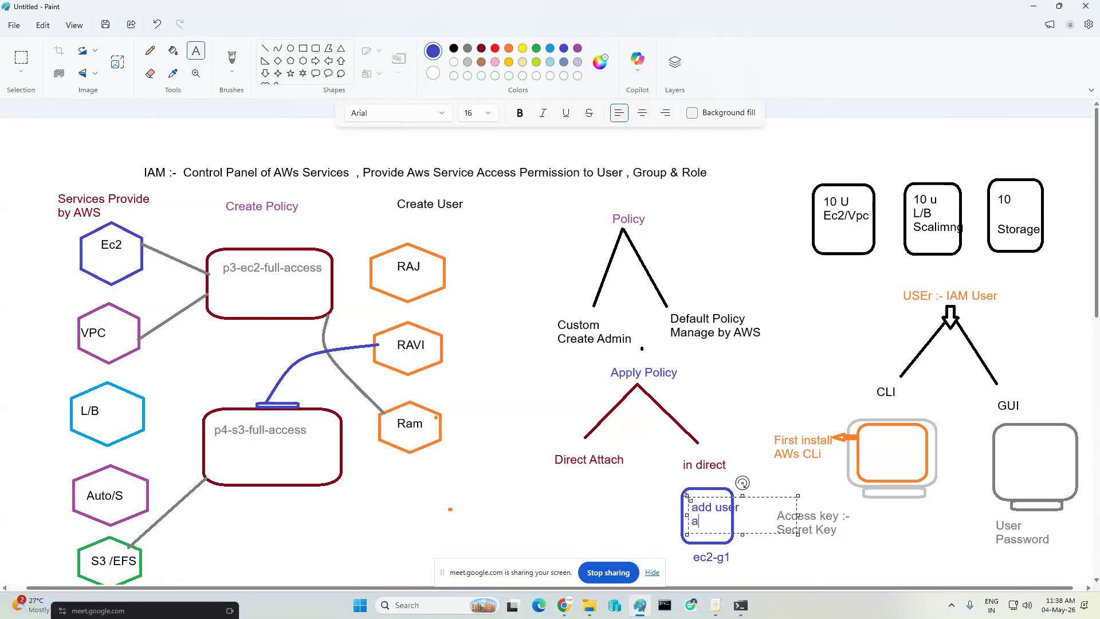
type("ttch policy")
left_click(697, 401)
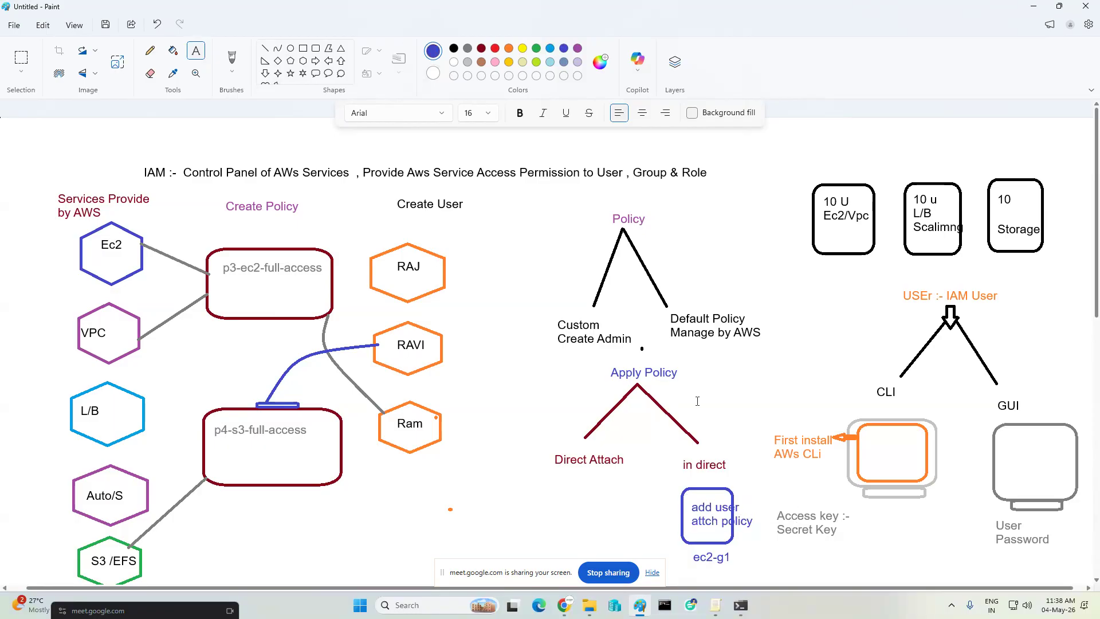
Return to the administrator's IAM console in Chrome and open the permissions of the IAM user that has console access
scroll(684, 407, "down", 3)
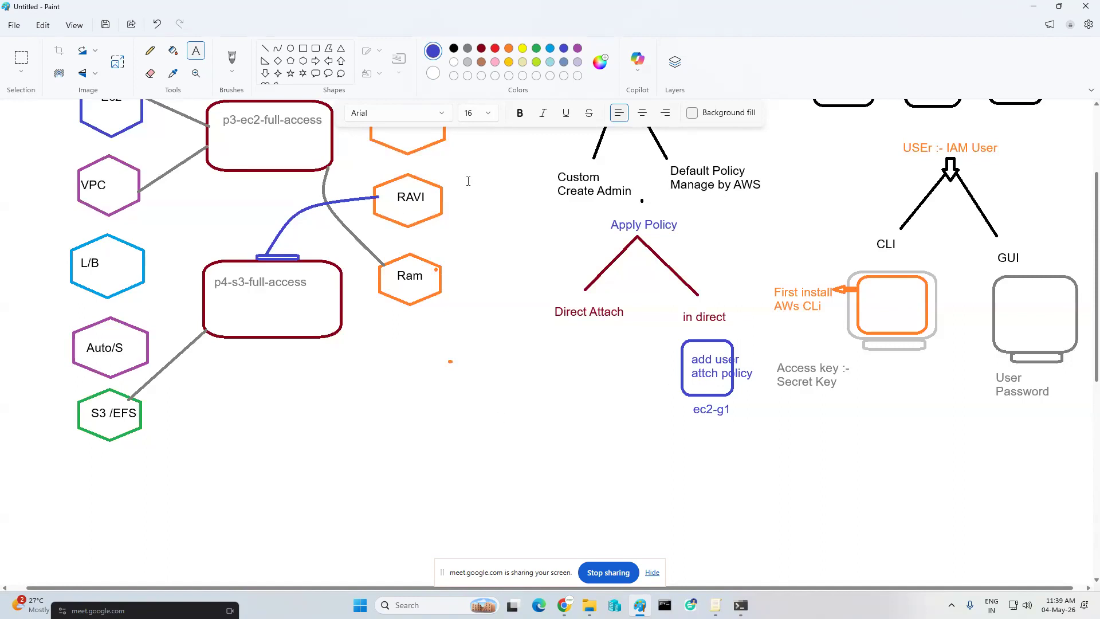
left_click(1032, 6)
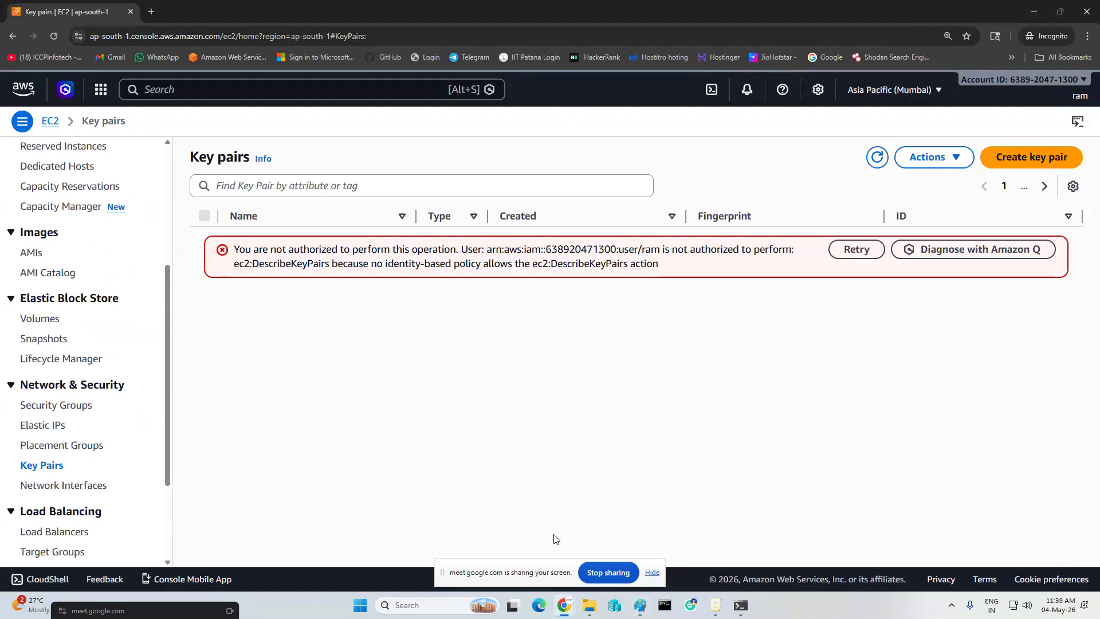
mouse_move(564, 604)
left_click(454, 537)
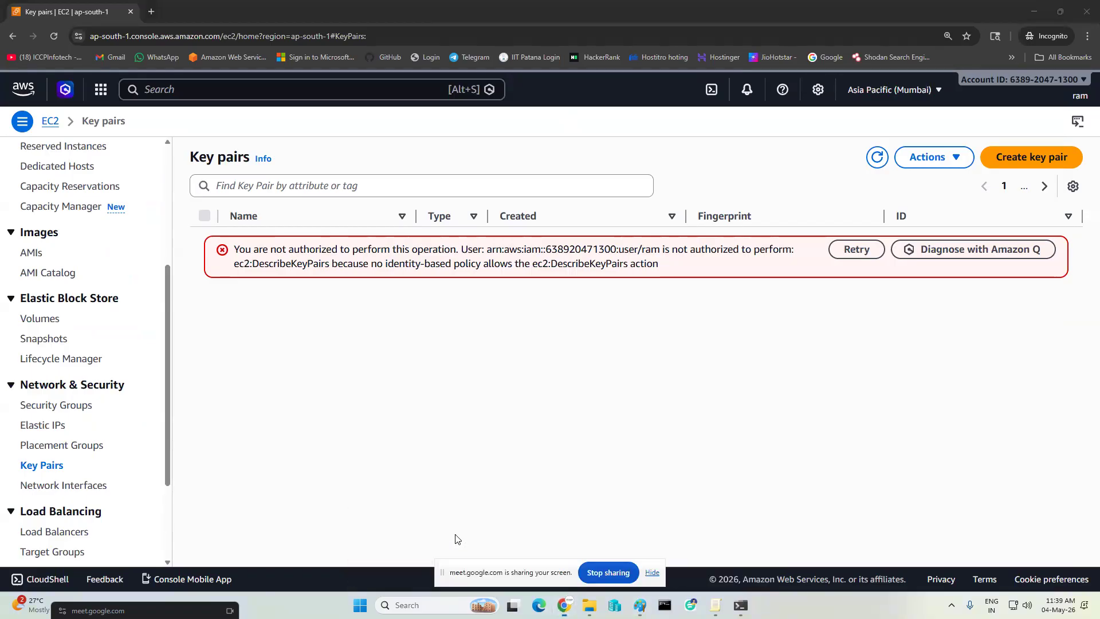
left_click(35, 318)
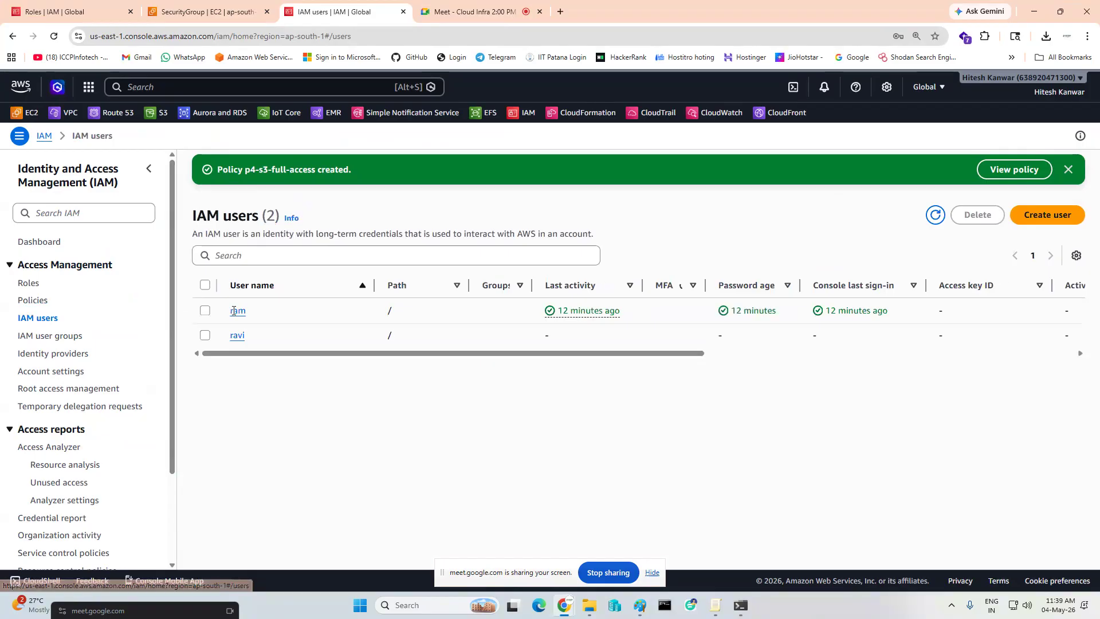
left_click(236, 311)
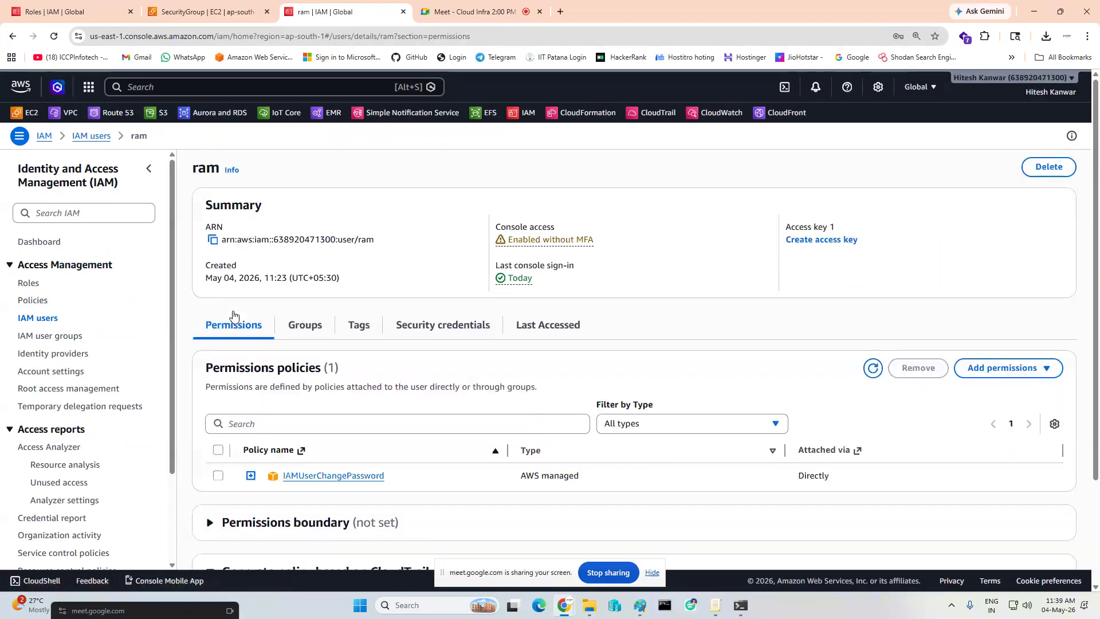
scroll(481, 359, "down", 2)
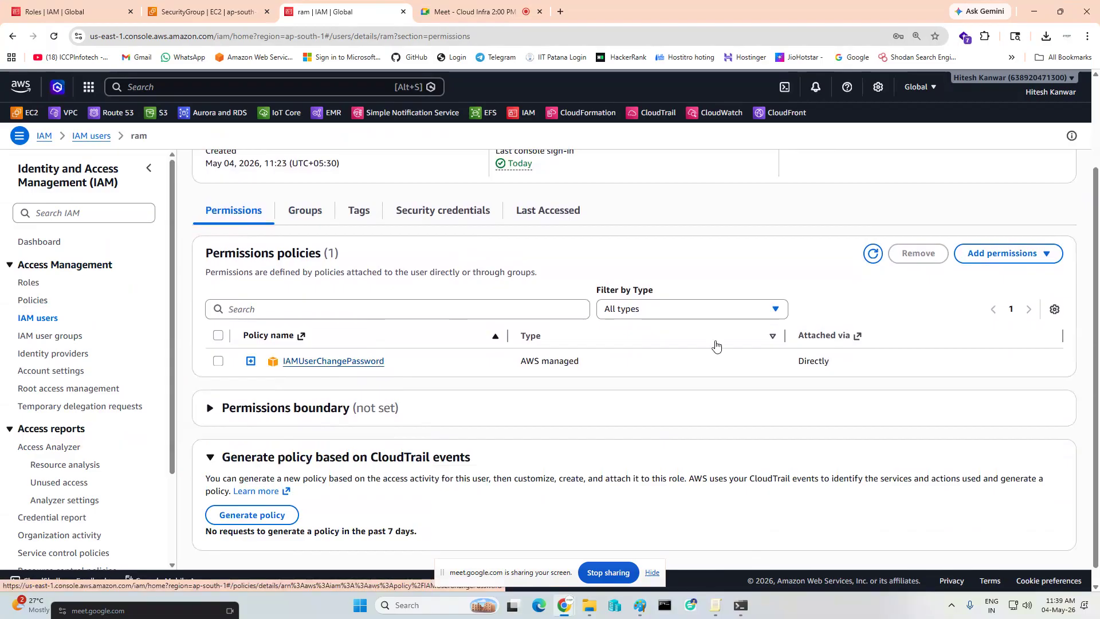
Attach the p3-ec2-full-access policy directly to this console-access user
left_click(1009, 256)
left_click(999, 275)
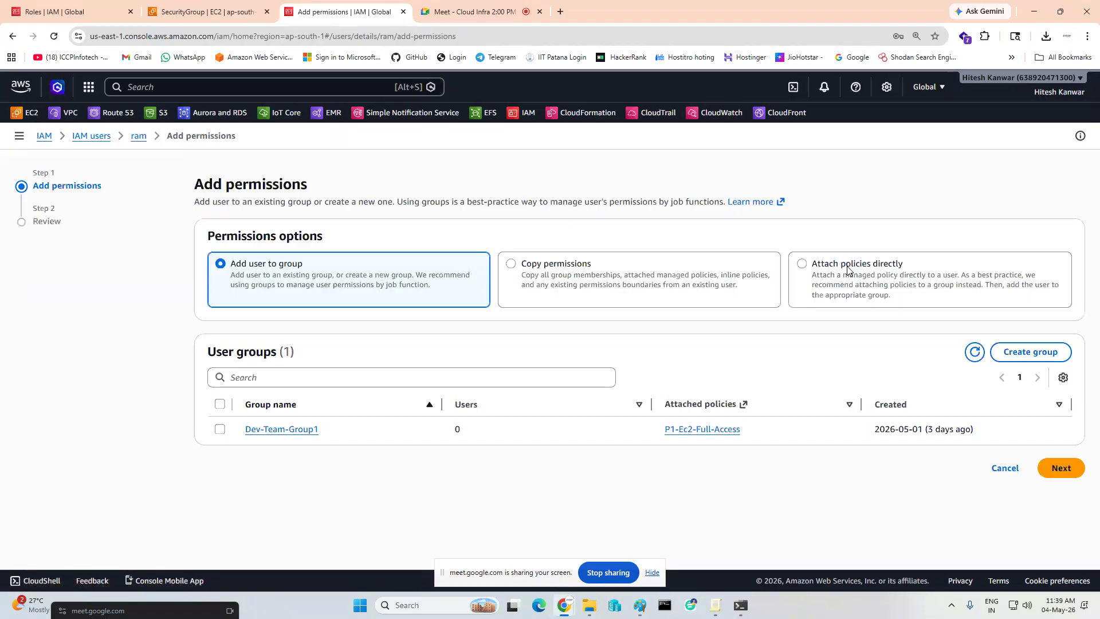
left_click(848, 269)
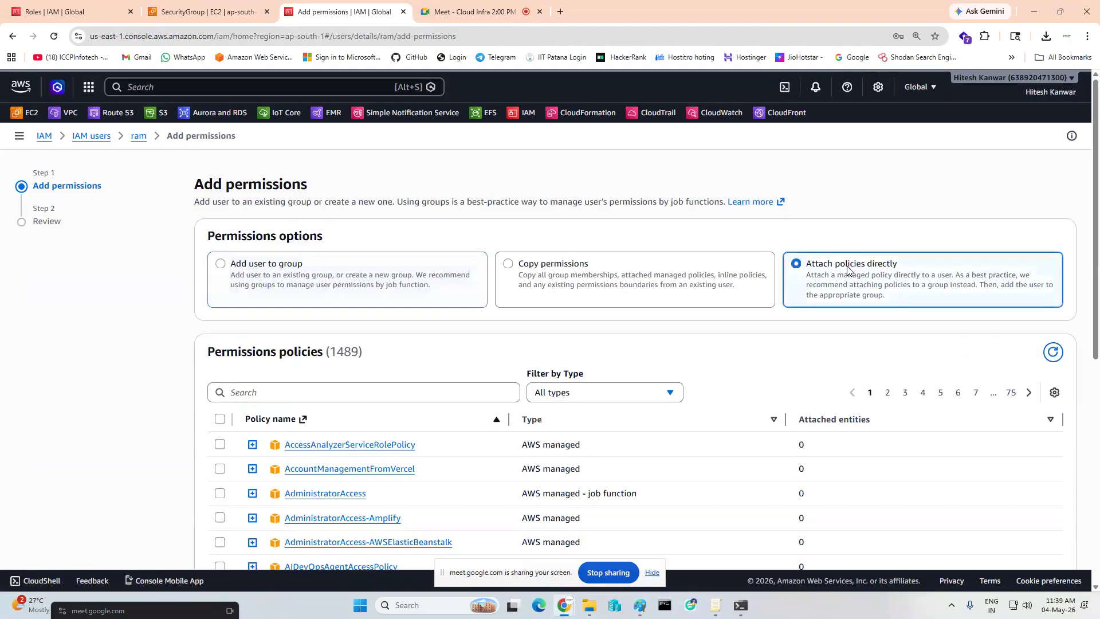
left_click(313, 384)
type("p3")
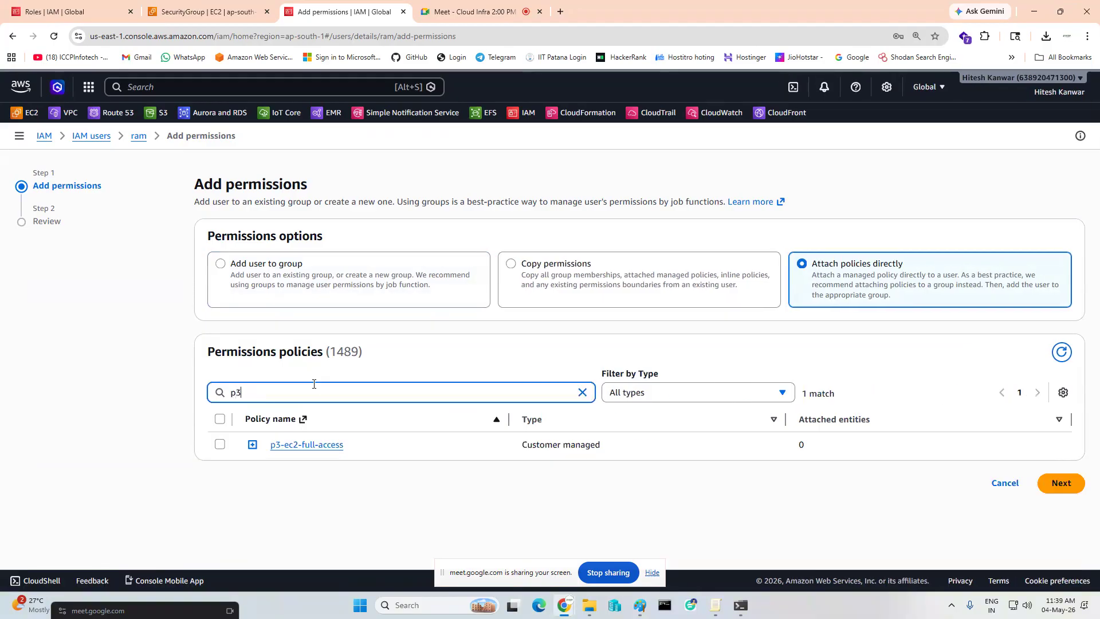
left_click(219, 445)
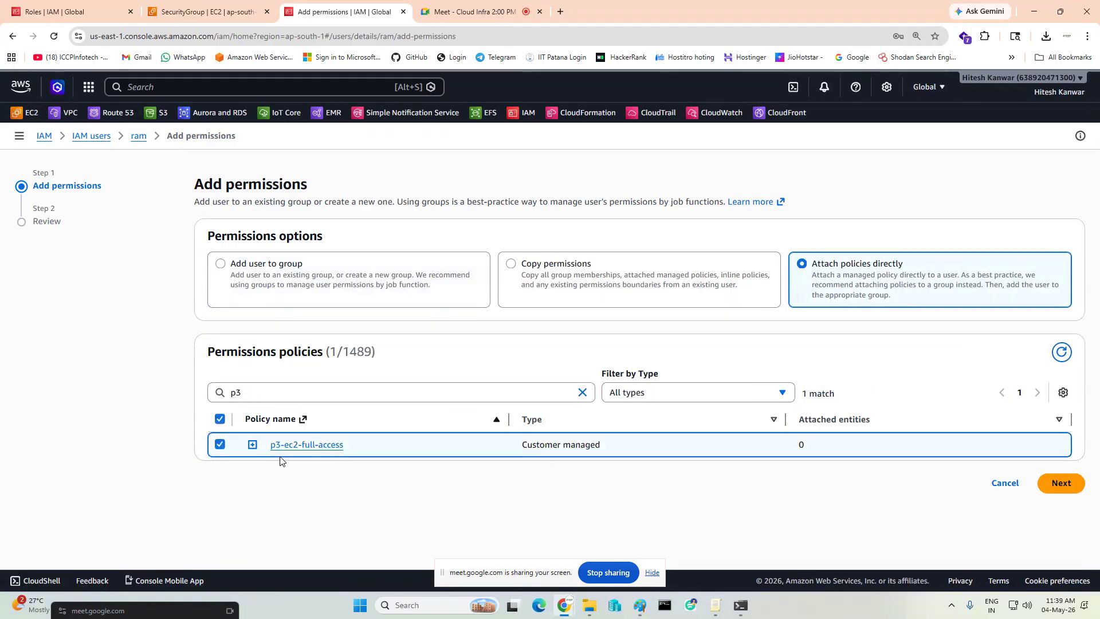
left_click(1060, 483)
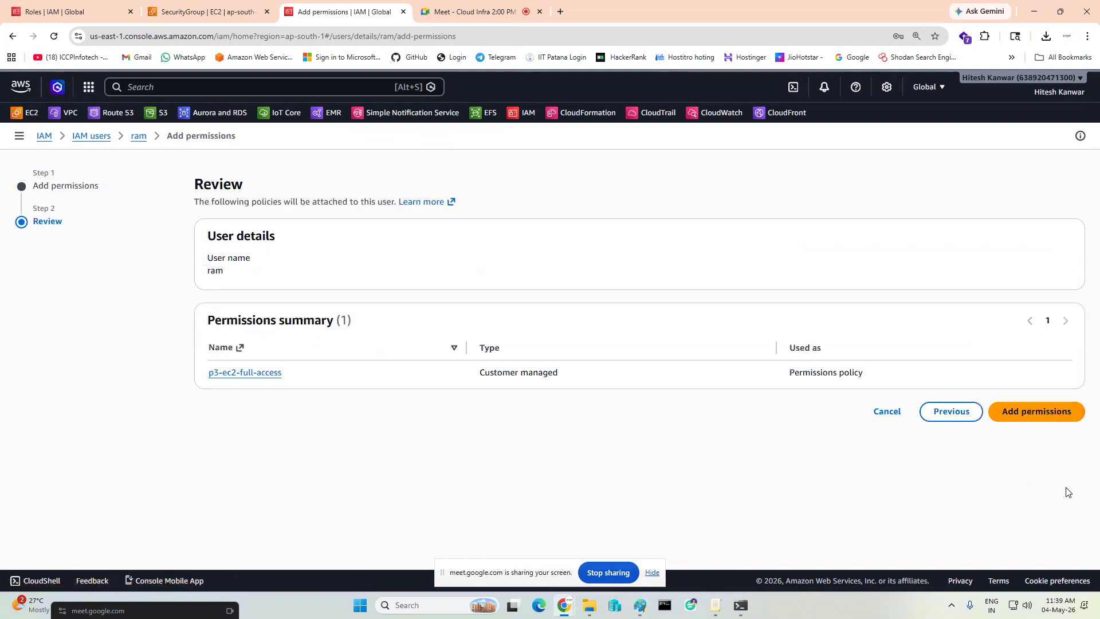
left_click(1044, 415)
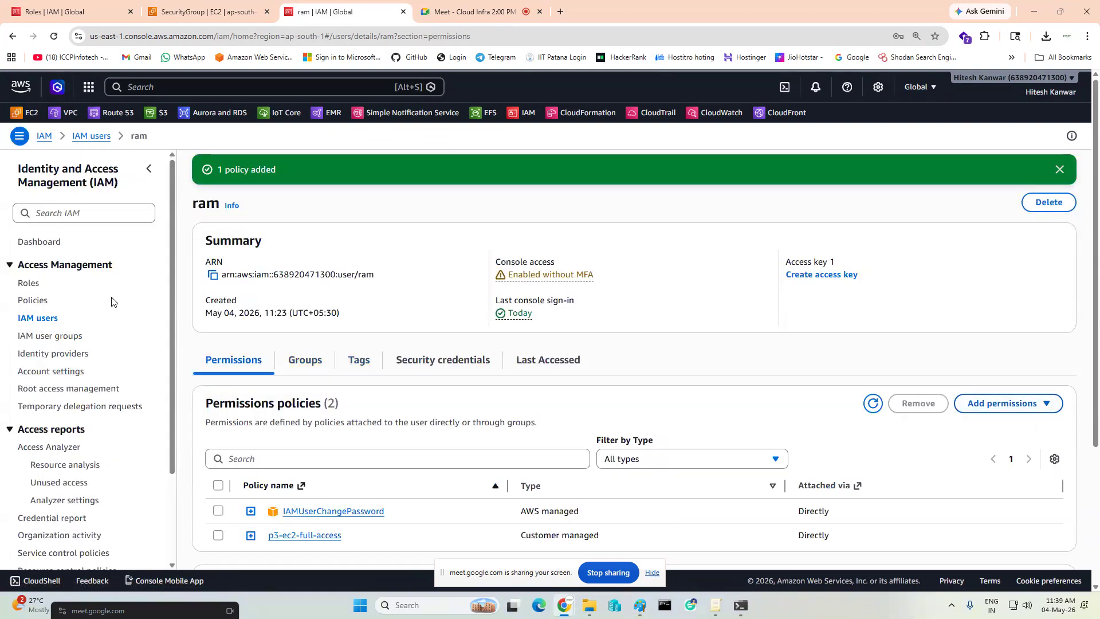
Open the CLI-only IAM user and begin adding permissions with the option to attach policies directly
left_click(35, 318)
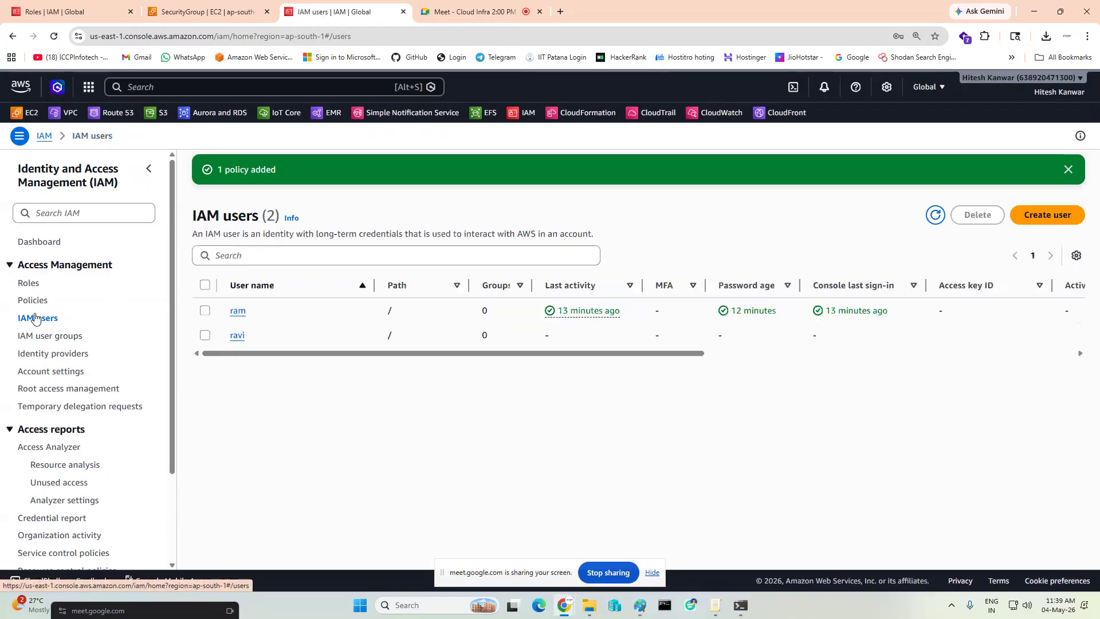
left_click(238, 336)
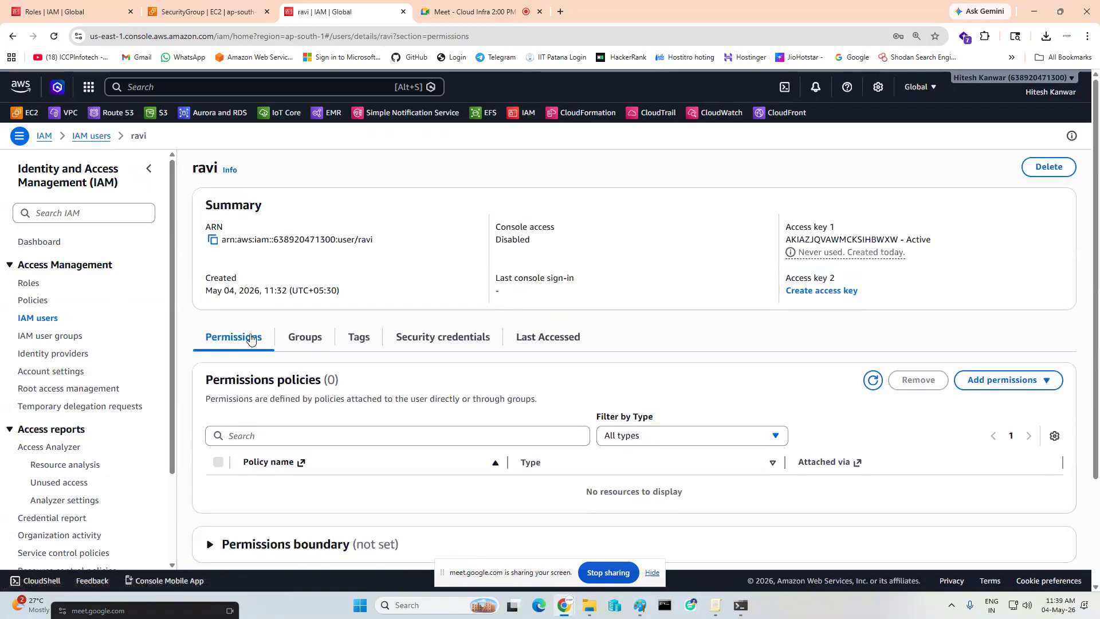
left_click(981, 381)
left_click(981, 405)
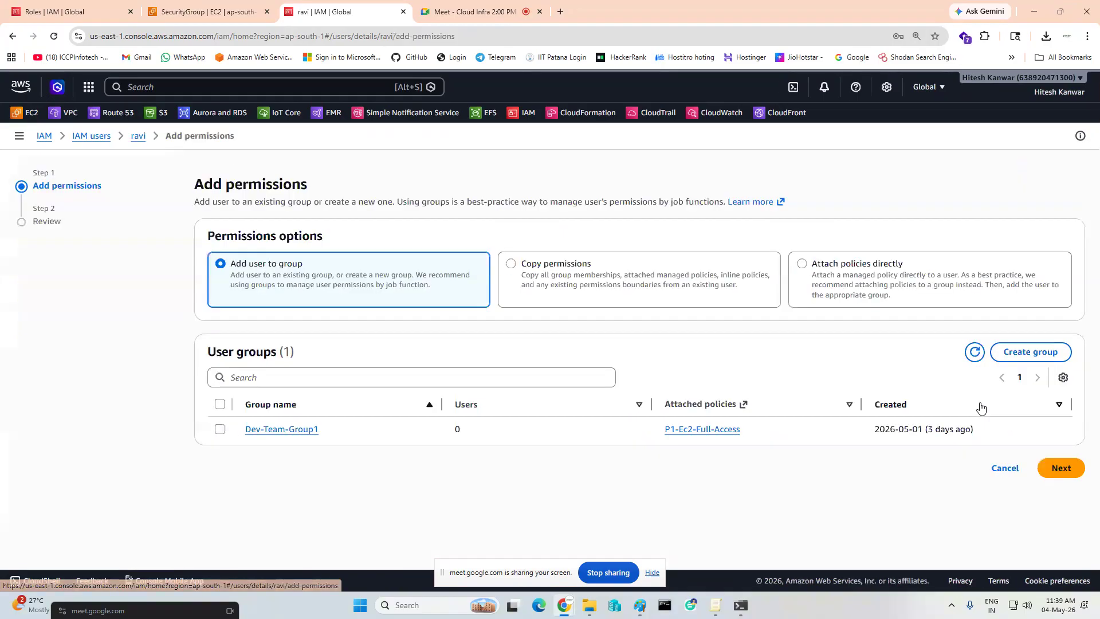
left_click(842, 263)
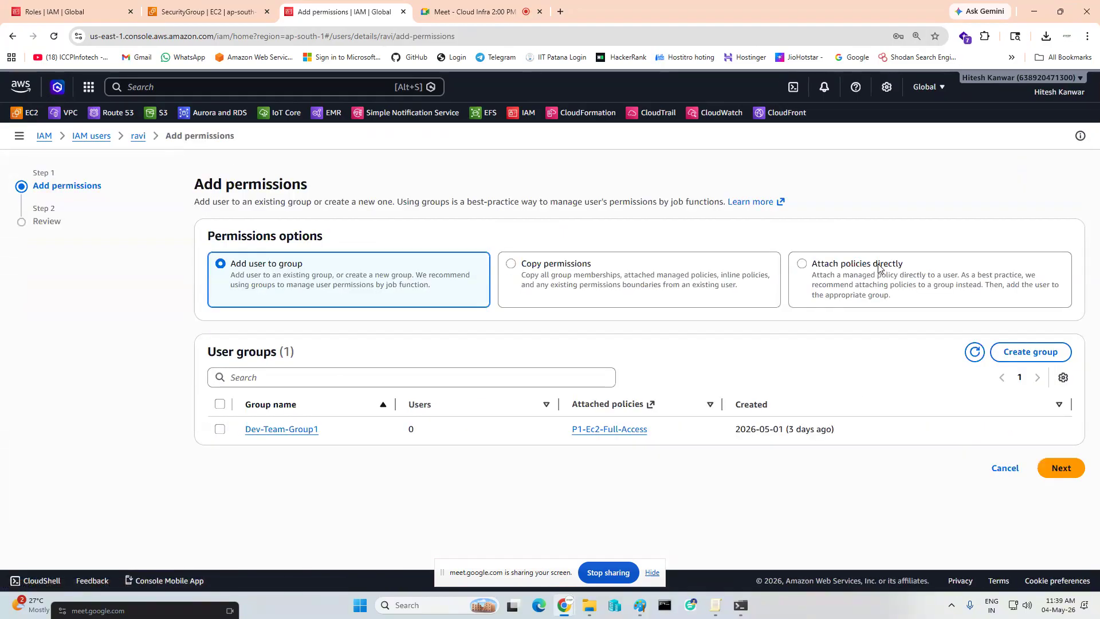
Find the p4-s3-full-access policy and add it to the CLI user's permissions
left_click(447, 384)
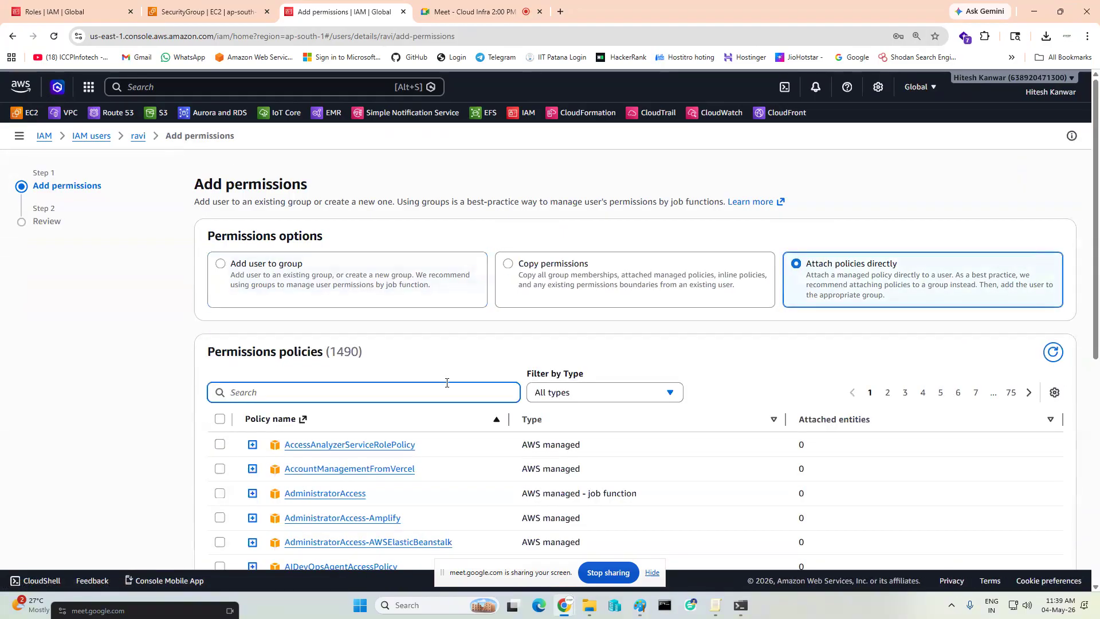
type("p4")
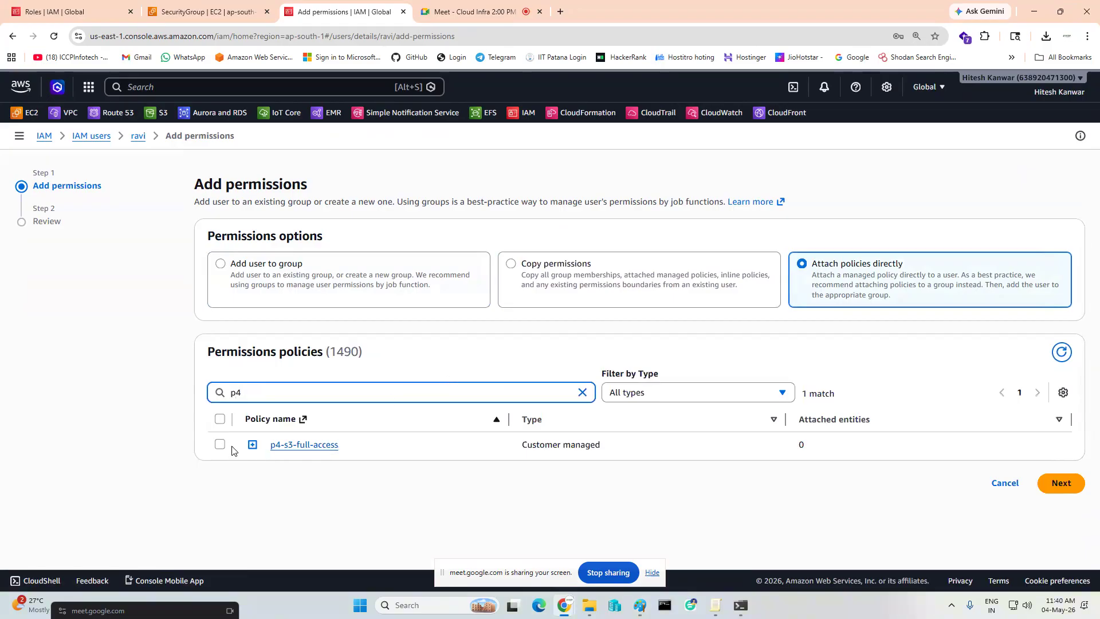
left_click(245, 444)
left_click(1060, 483)
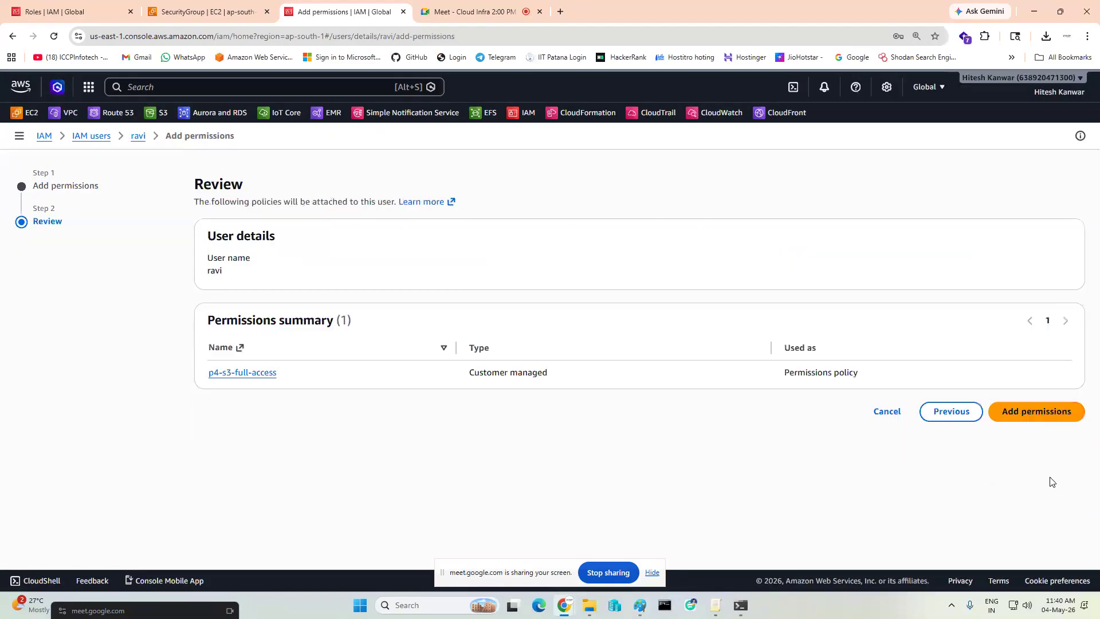
left_click(1026, 423)
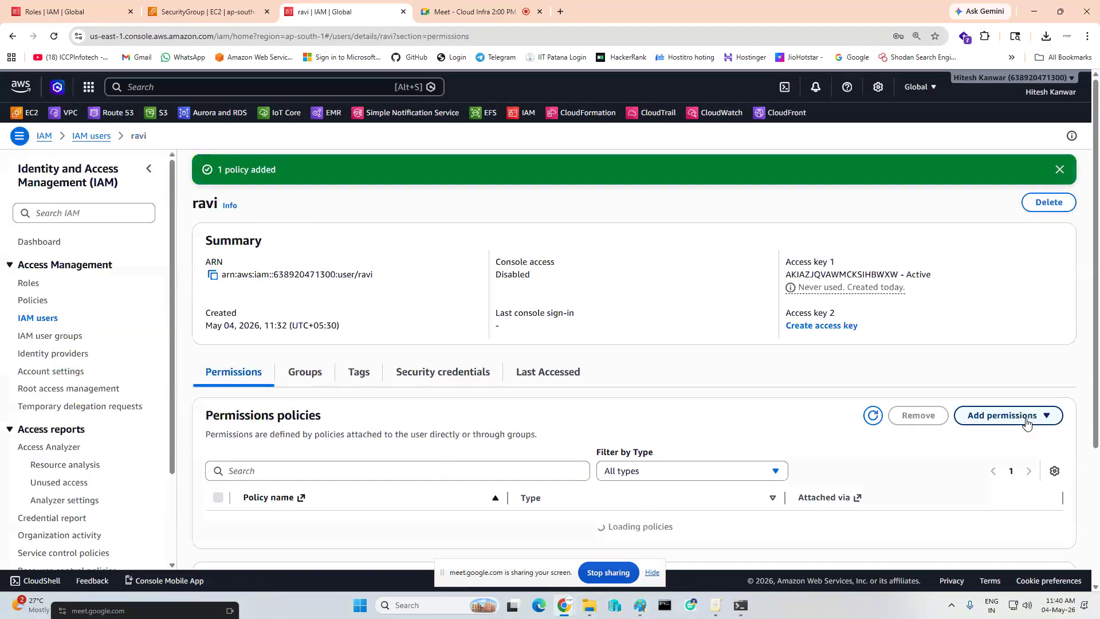
In the console-access user's incognito session, refresh the EC2 key pairs list and delete all key pairs
left_click(1034, 11)
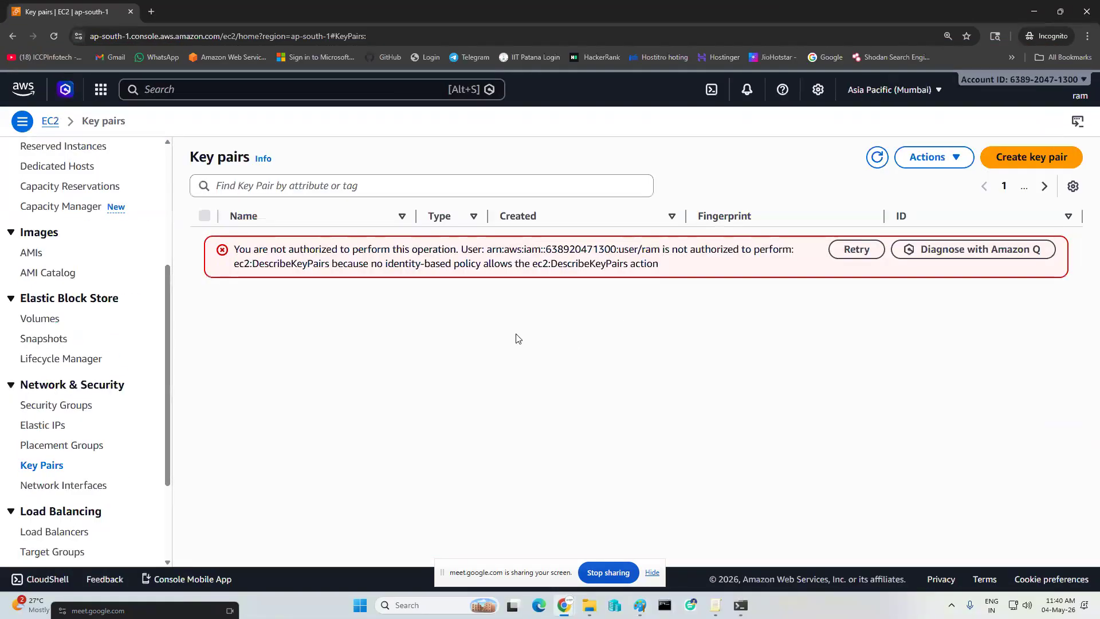
left_click(874, 160)
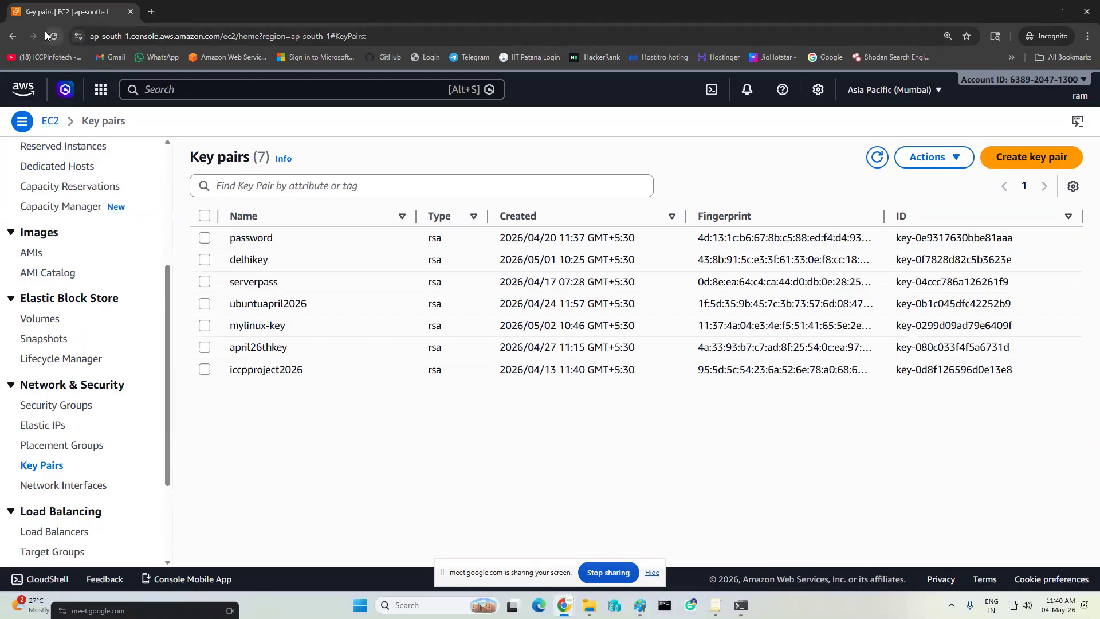
left_click(204, 216)
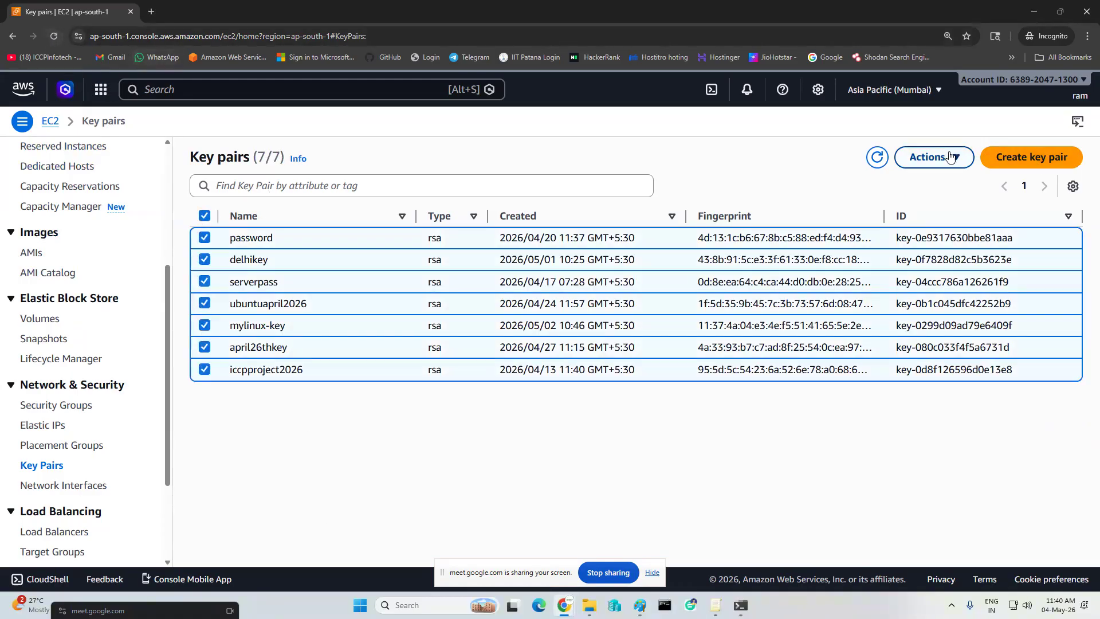
left_click(930, 157)
left_click(922, 204)
left_click(667, 367)
type("delete")
left_click(820, 404)
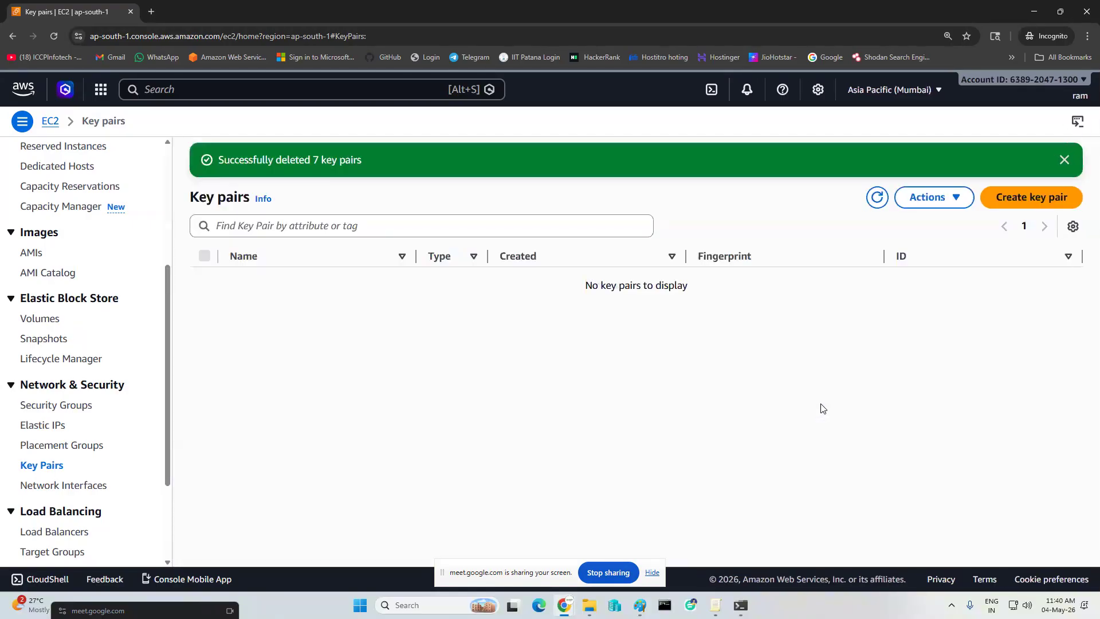
Create an RSA key pair named indiam in .pem format and save its private key file to Downloads
left_click(1011, 194)
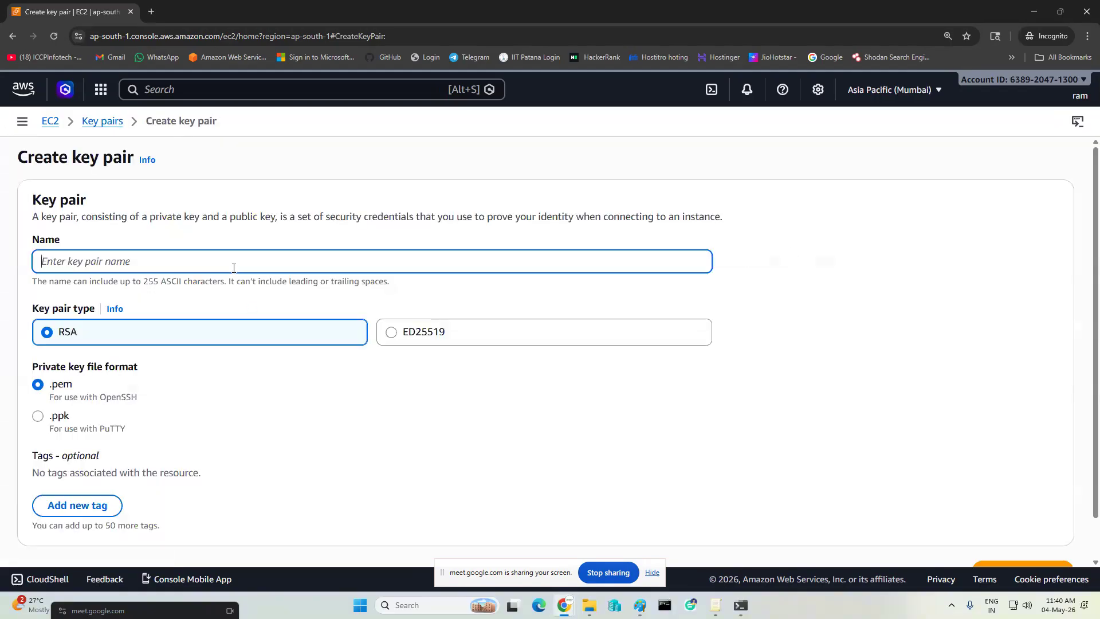
type("in")
scroll(98, 379, "down", 1)
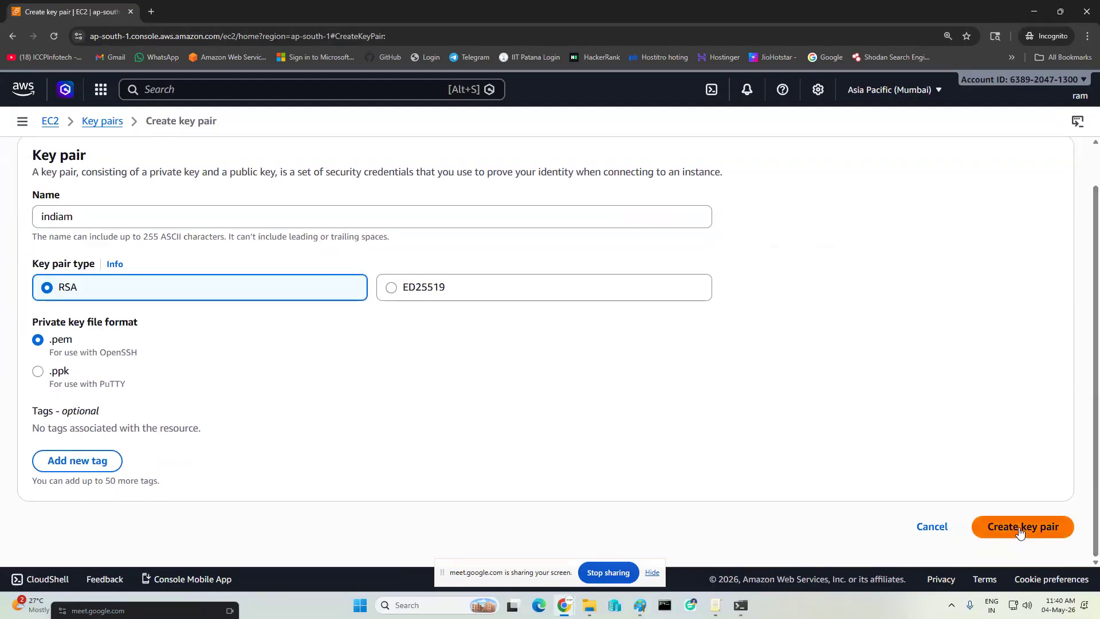
left_click(1019, 532)
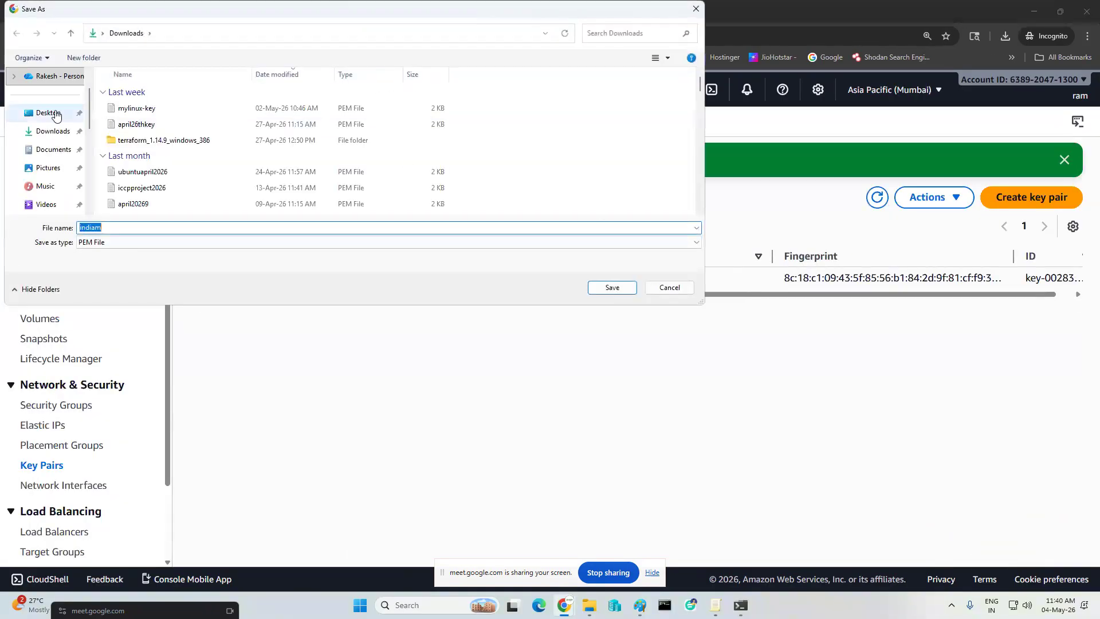
left_click(54, 130)
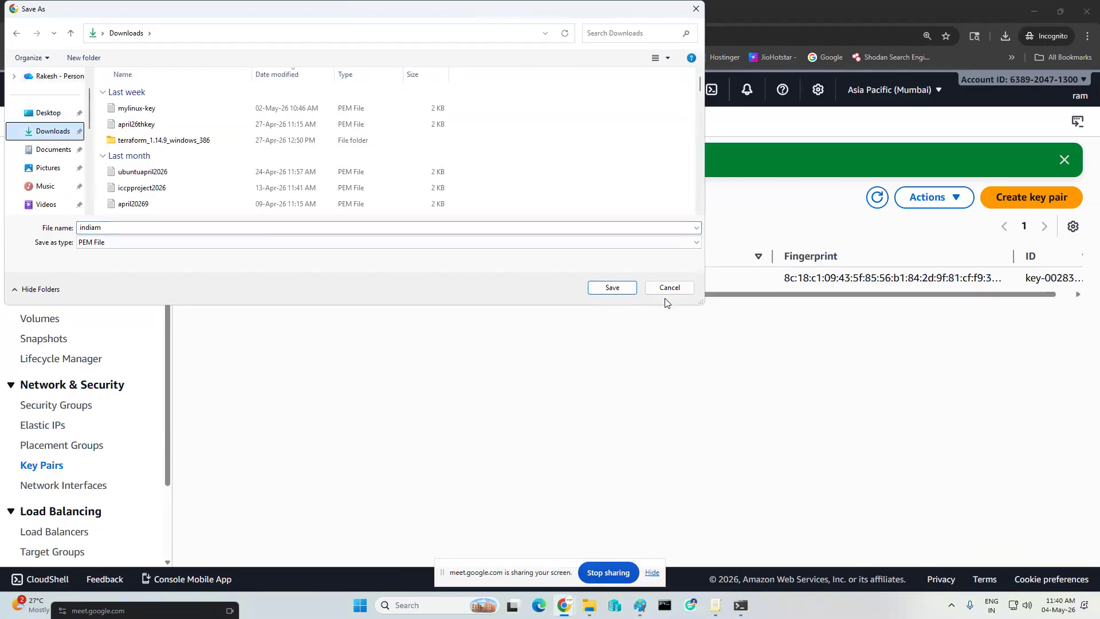
left_click(608, 292)
Check the EC2 instances list and the EC2 dashboard with the console-access user's permissions
scroll(55, 227, "up", 3)
scroll(54, 227, "up", 3)
left_click(42, 275)
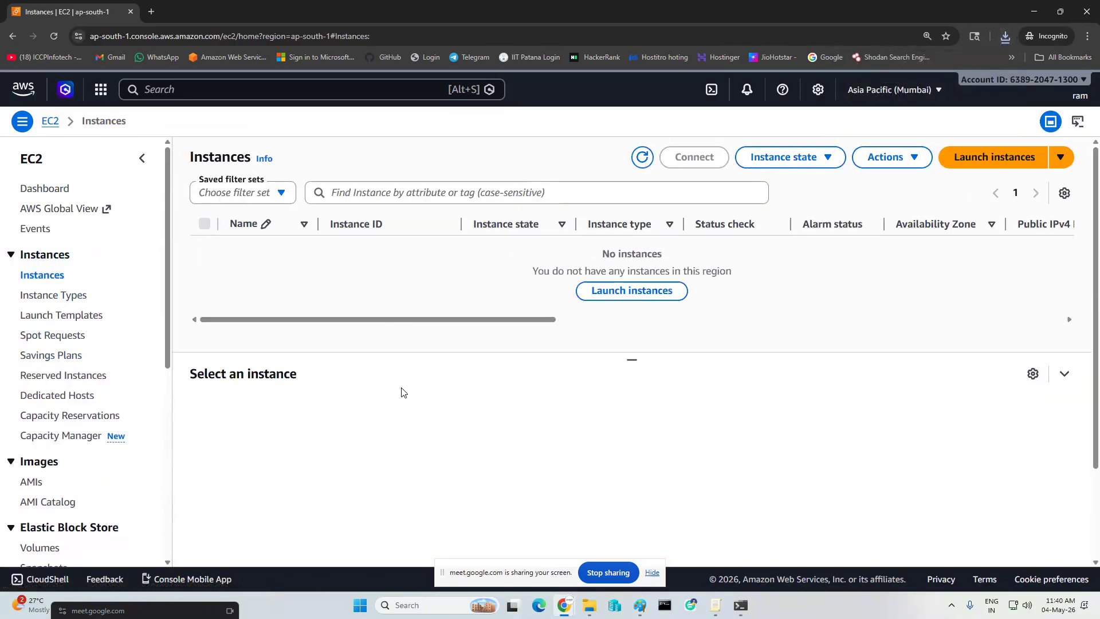
left_click(49, 190)
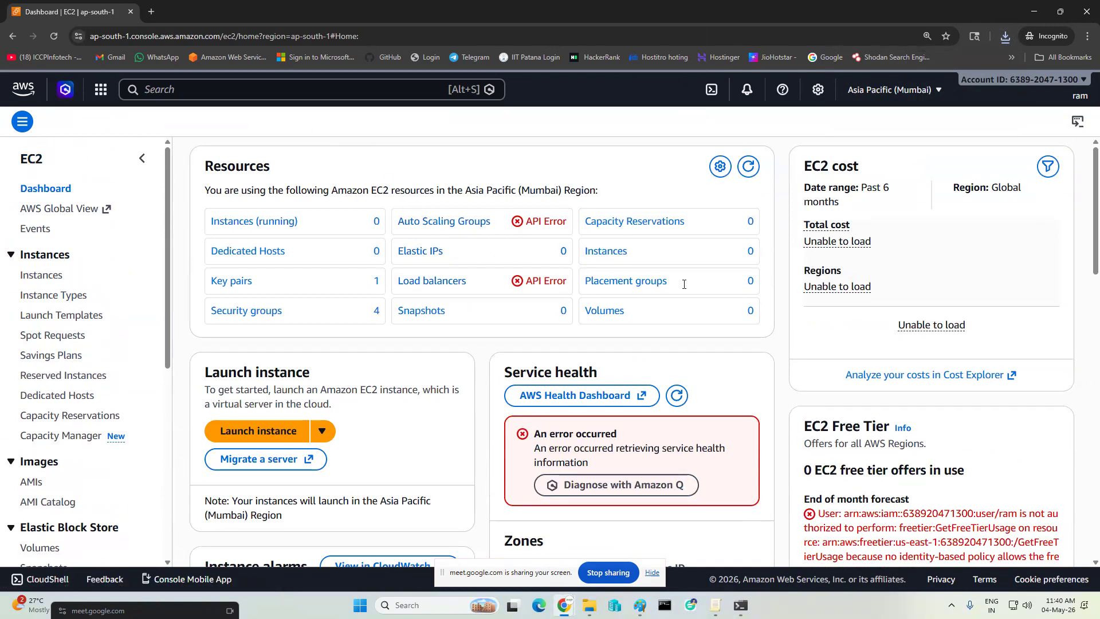
Open the S3 service and try to create a general purpose bucket named dsafdqwfwf with default settings
left_click(268, 92)
type("s3")
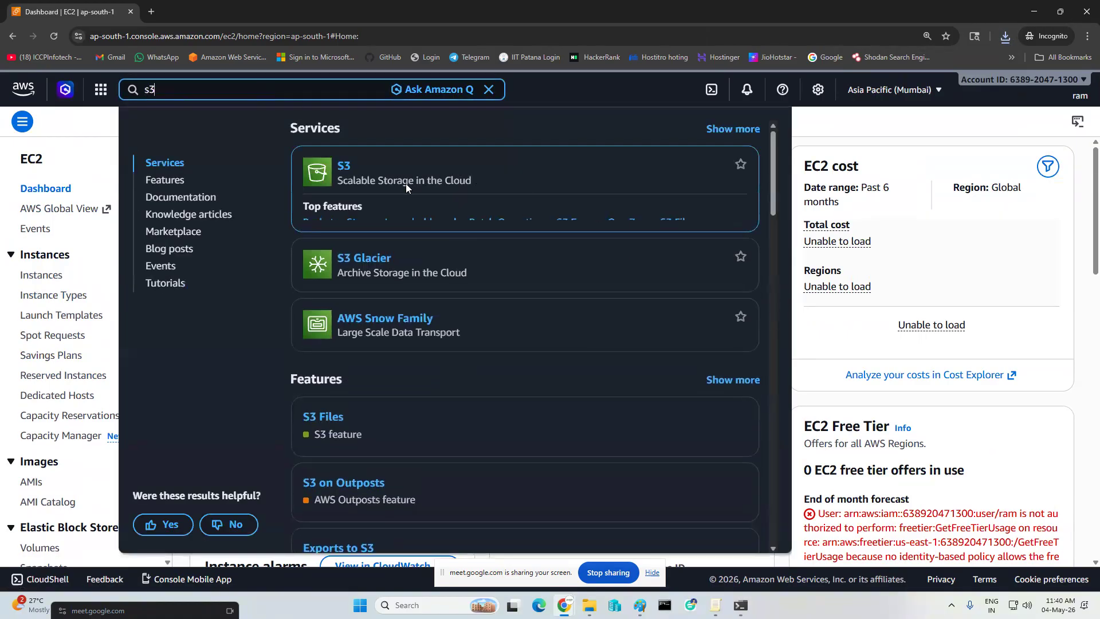
left_click(341, 167)
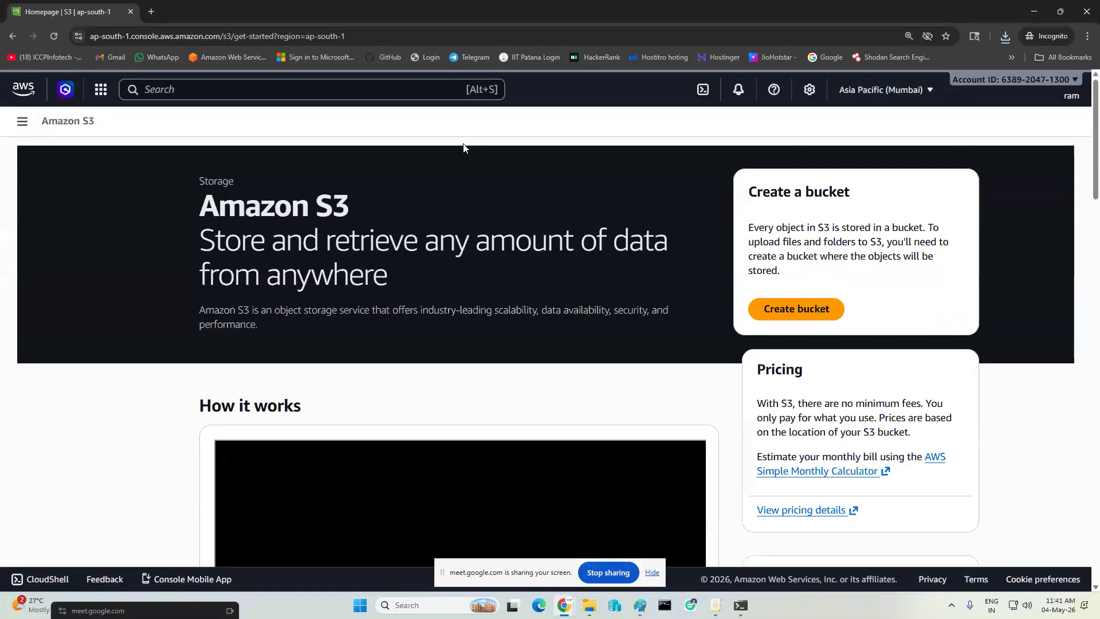
left_click(802, 307)
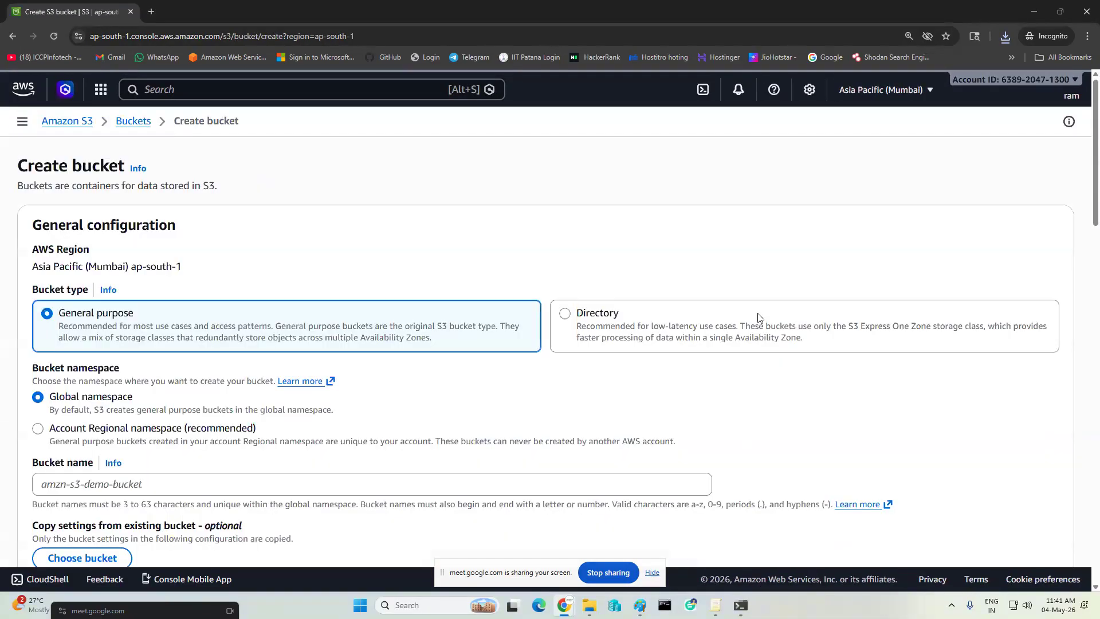
scroll(158, 412, "down", 2)
left_click(154, 368)
type("dsafdqwfwf")
scroll(744, 405, "down", 20)
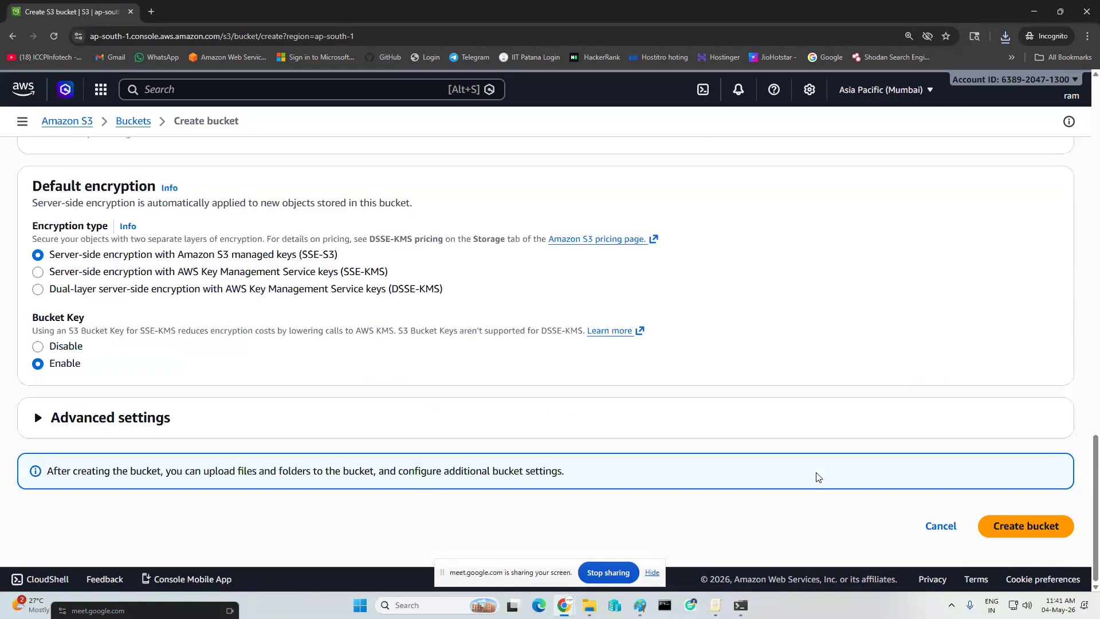
left_click(996, 523)
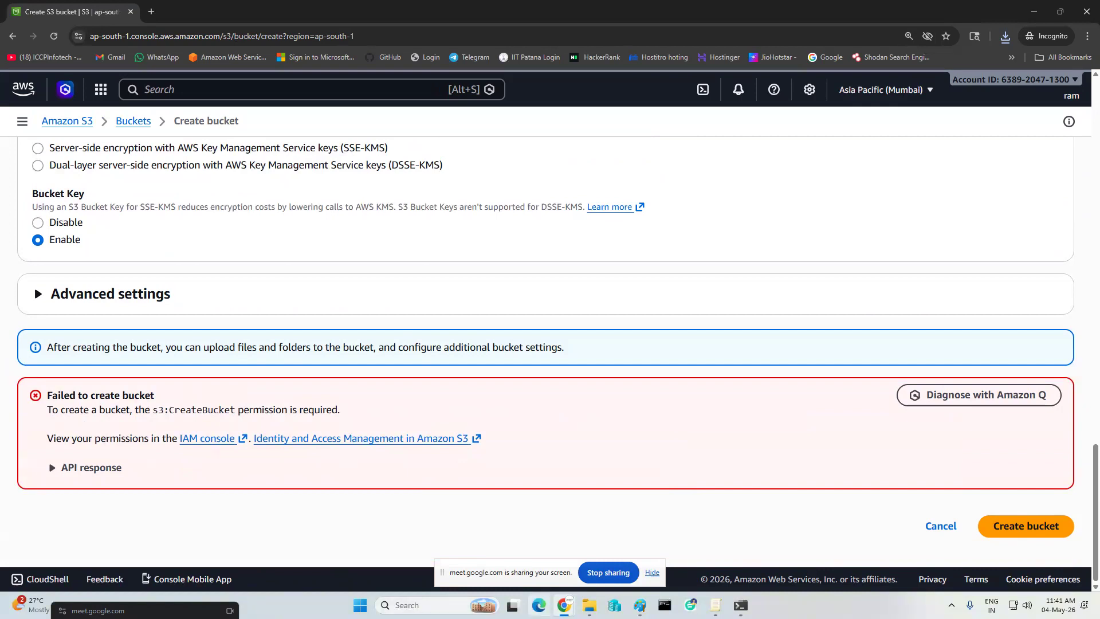
Return to the administrator's IAM console and start a new user group named s3-access-group
mouse_move(564, 605)
left_click(415, 535)
scroll(386, 403, "down", 2)
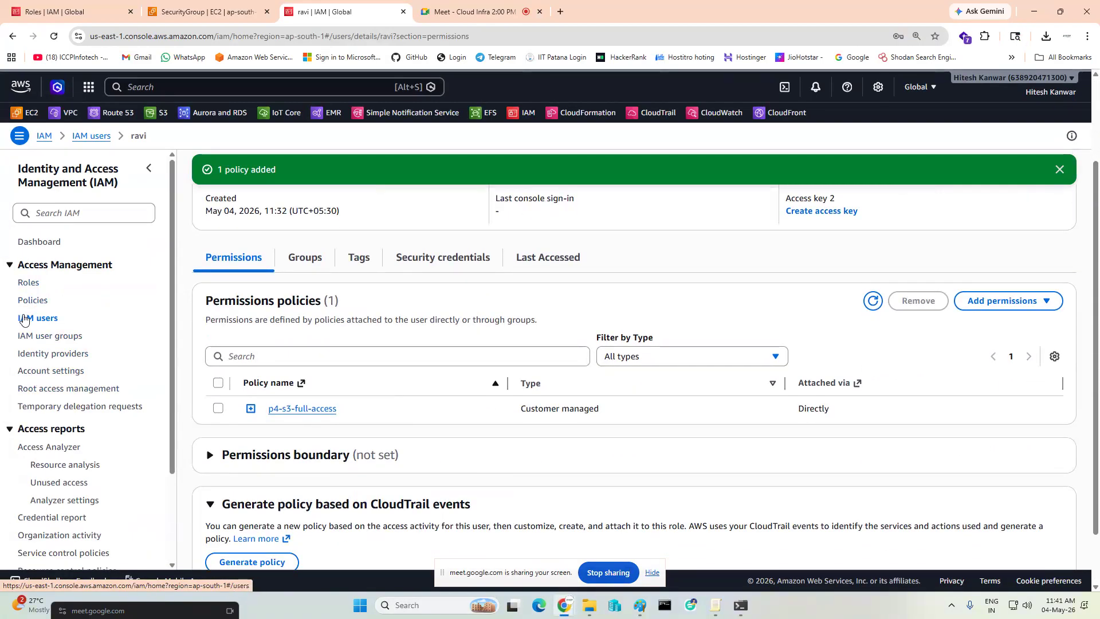
left_click(31, 338)
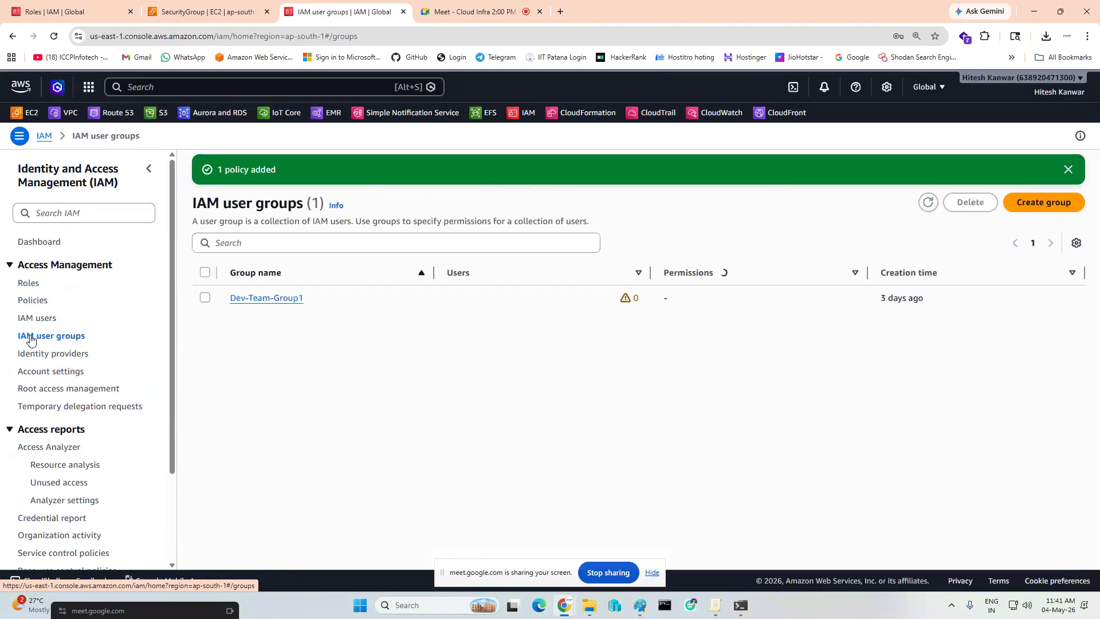
left_click(1051, 204)
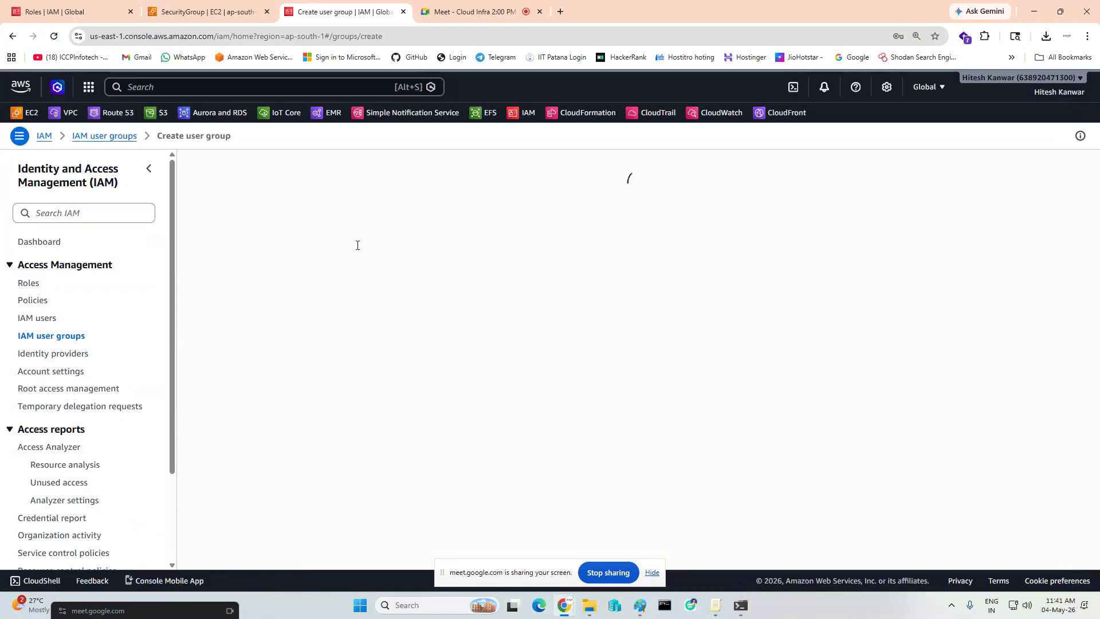
type("s3-access-group")
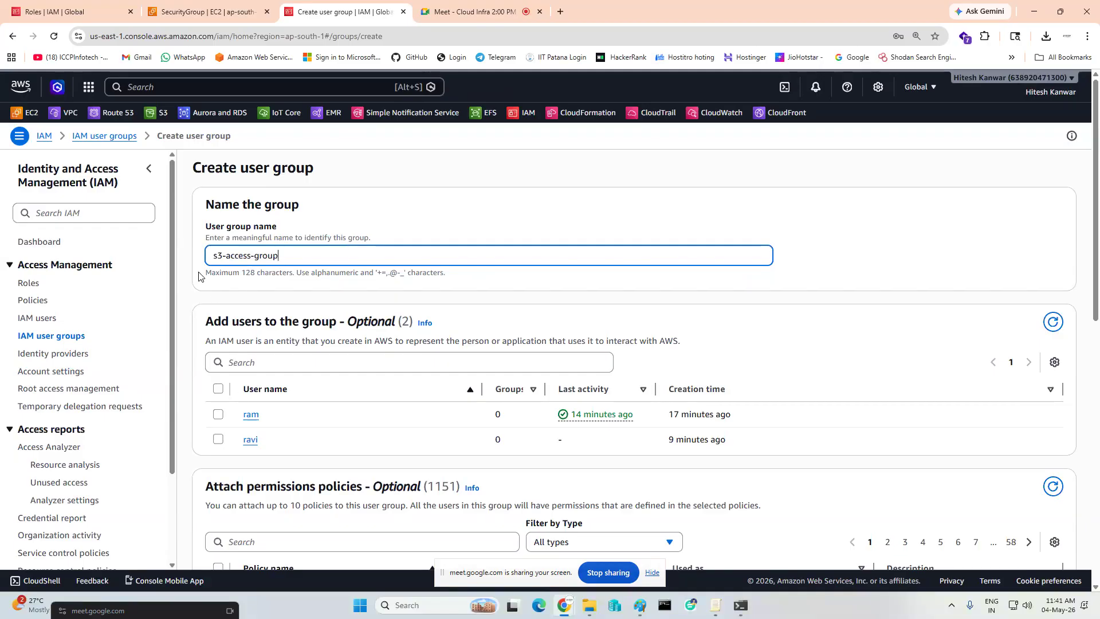
Find the p4-s3-full-access policy, attach it to the new group, and create the group
scroll(565, 276, "down", 5)
left_click(331, 259)
type("p")
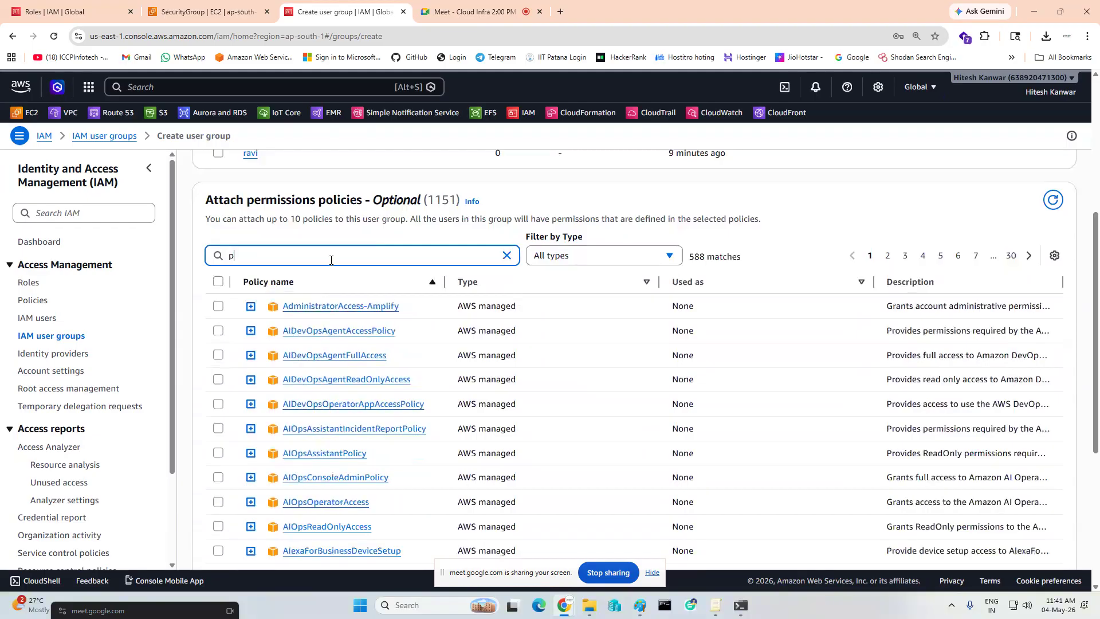
type("4")
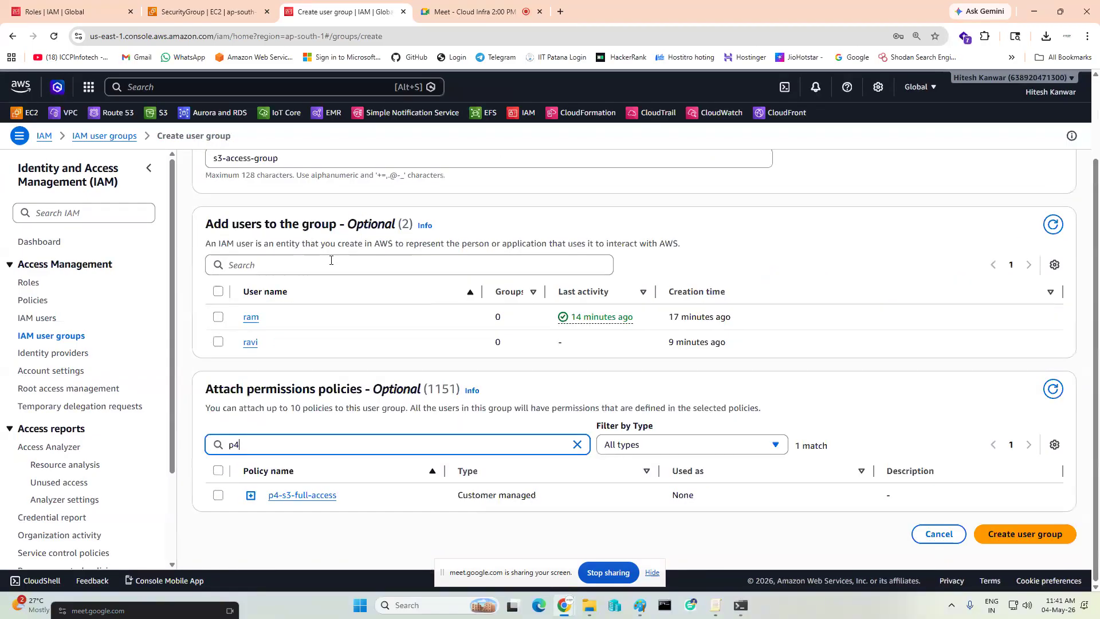
left_click(218, 495)
left_click(1063, 537)
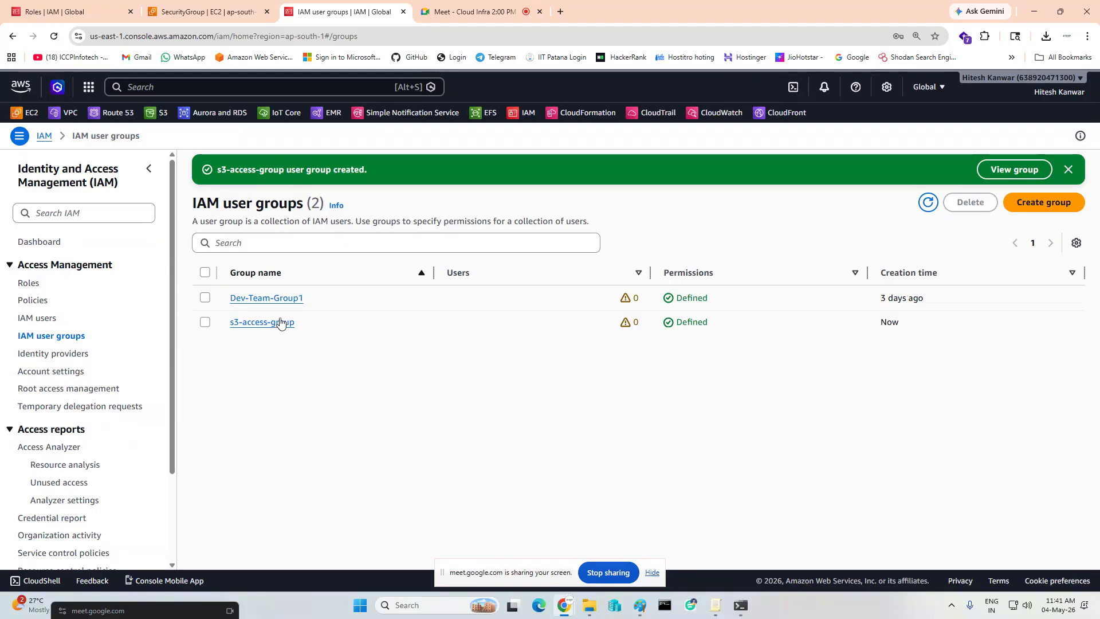
Open s3-access-group and add the console-access IAM user to it
left_click(260, 322)
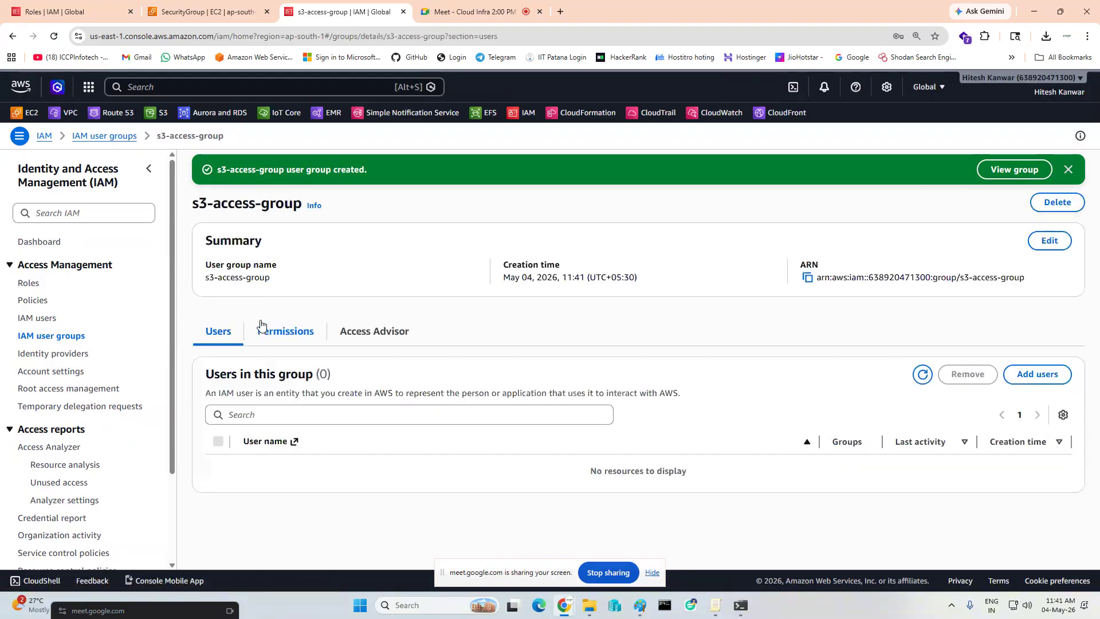
left_click(1038, 373)
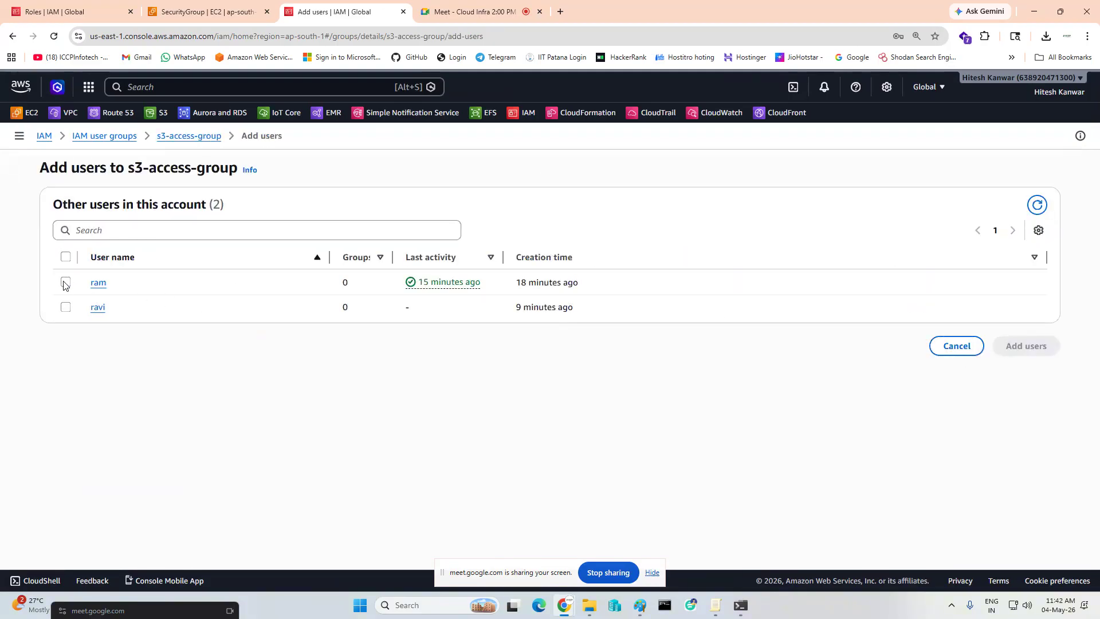
left_click(66, 281)
left_click(1017, 350)
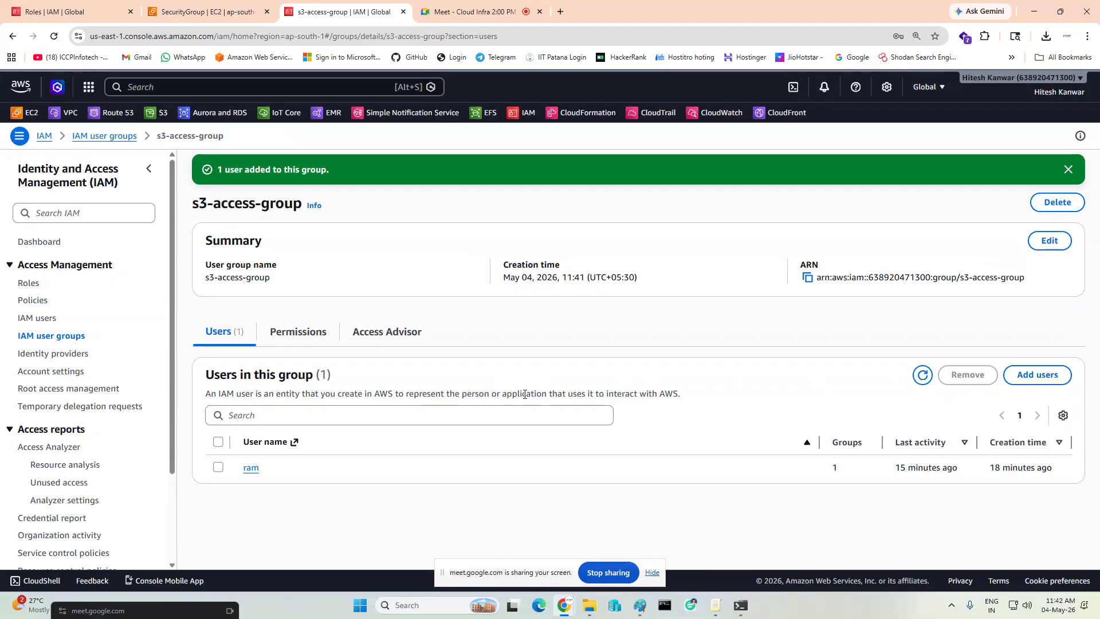
Switch back to the console-access user's incognito session and resubmit the creation of the dsafdqwfwf bucket
mouse_move(564, 605)
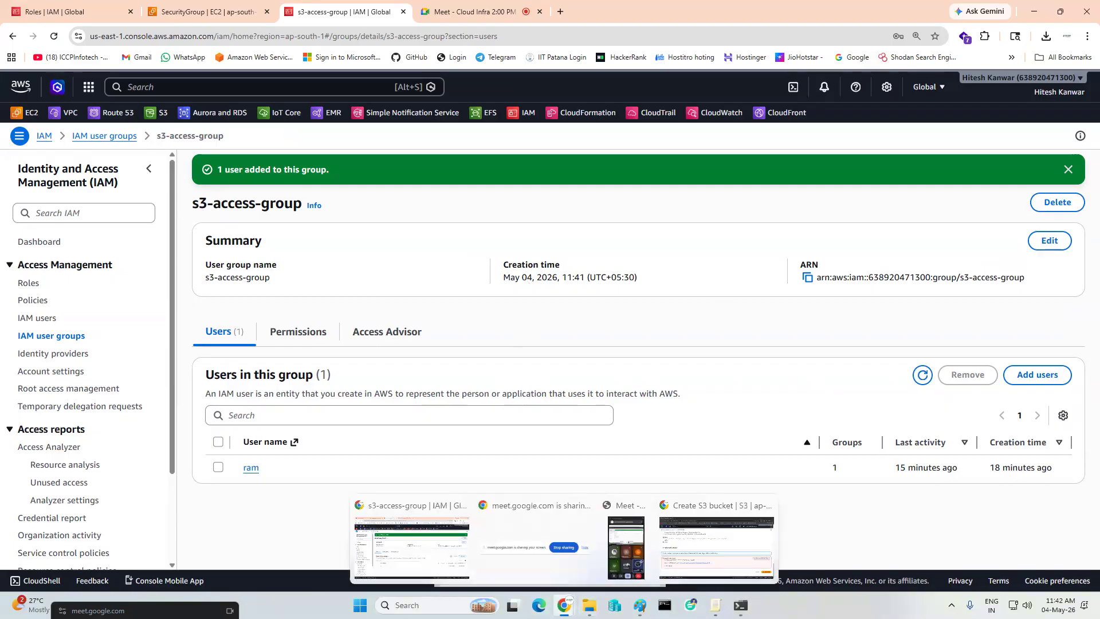
left_click(687, 543)
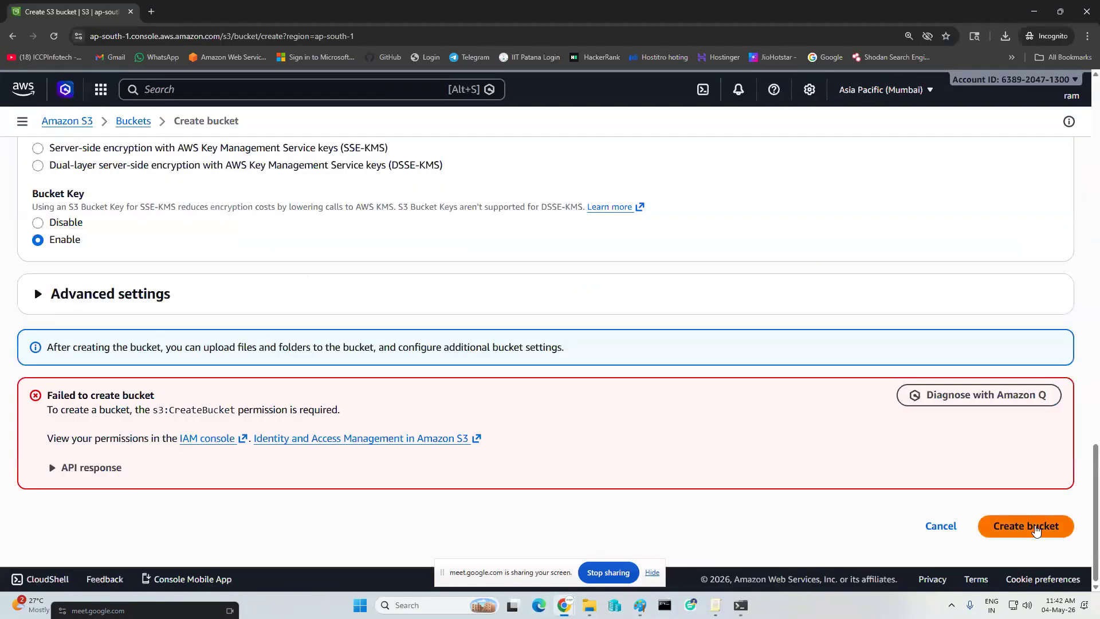
left_click(1034, 525)
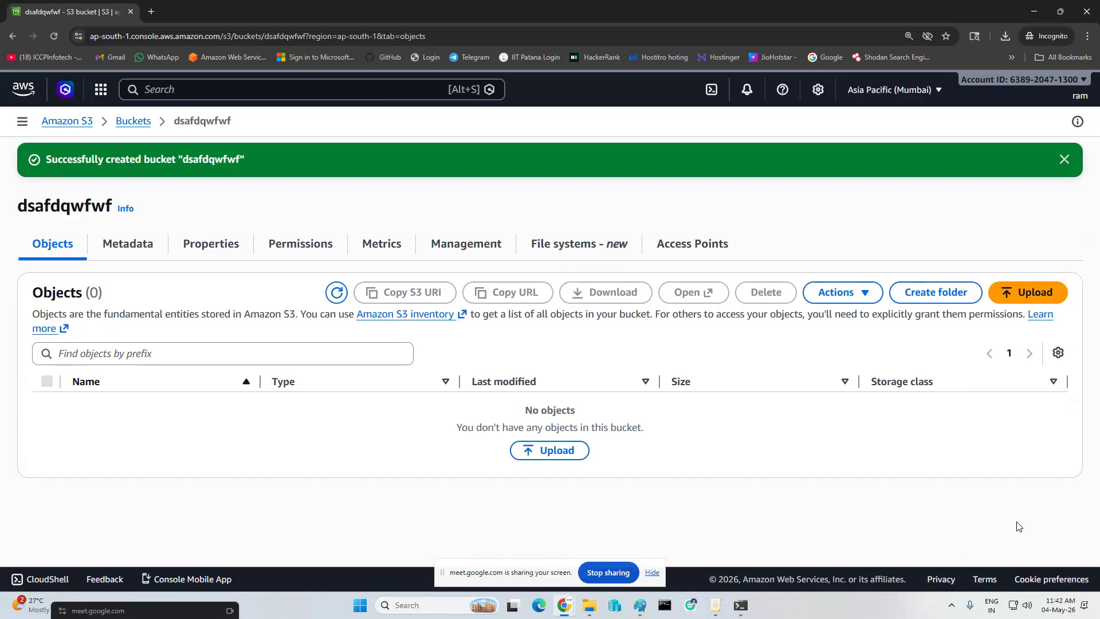
Switch to Command Prompt and rerun aws s3 ls to test the CLI user's S3 access
left_click(740, 605)
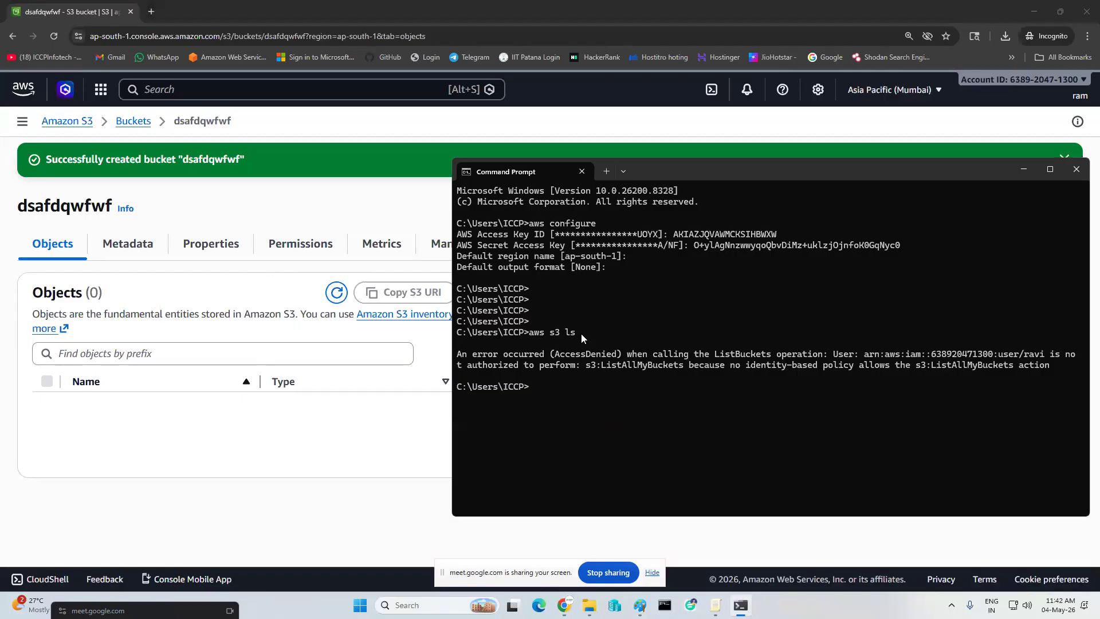
key("Up")
key("Return")
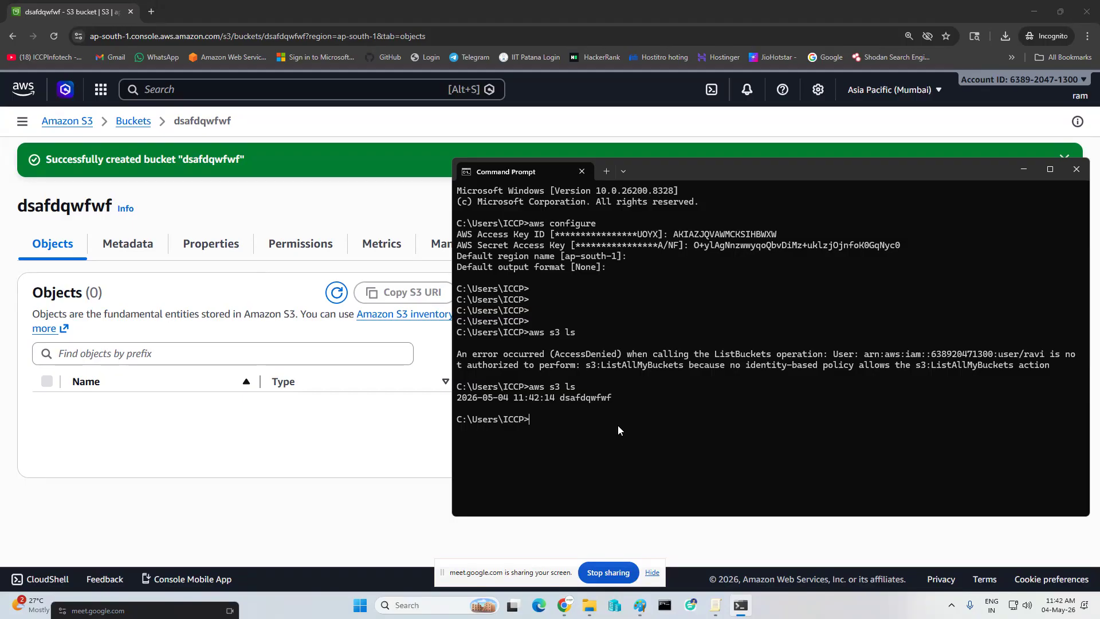
Create the indb121 bucket with aws s3 mb, and check the bucket lists in the CLI and the S3 console
type("aws s3 mb s3://indb121")
key("Return")
key("Up")
key("Up")
key("Return")
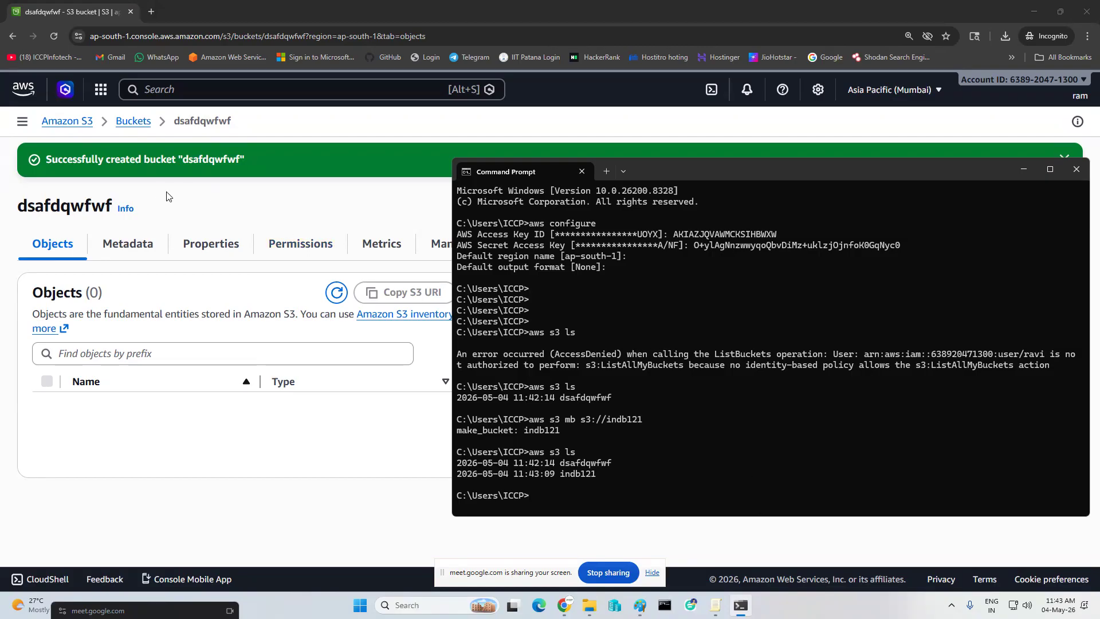
left_click(130, 125)
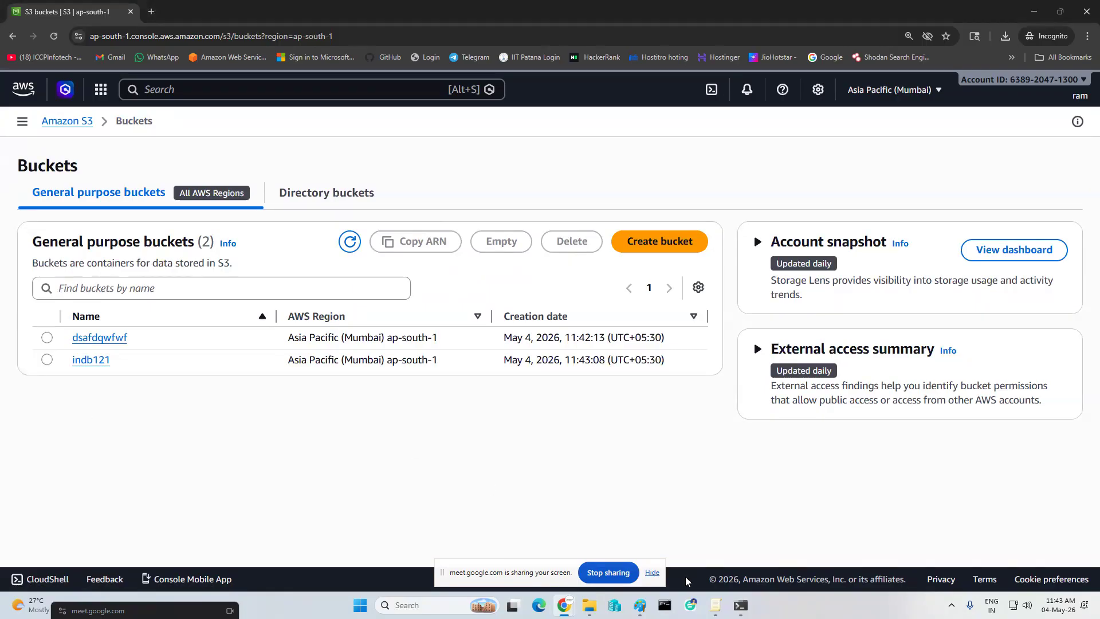
Switch to the main browser window and search Google in a new tab for "how to create key pair in aws"
left_click(740, 605)
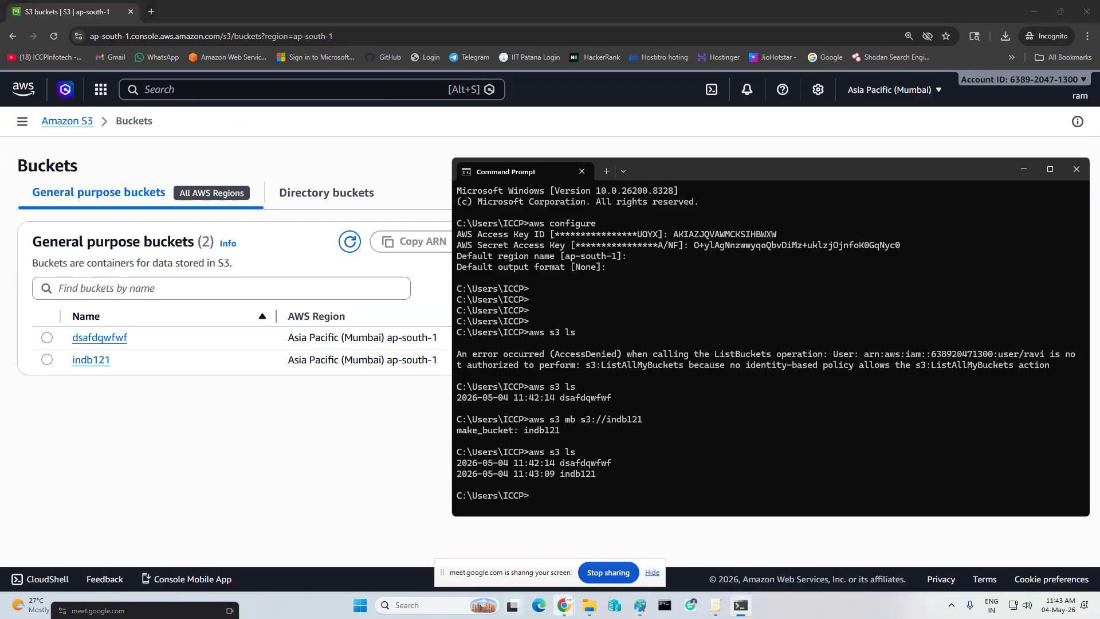
mouse_move(564, 605)
left_click(383, 534)
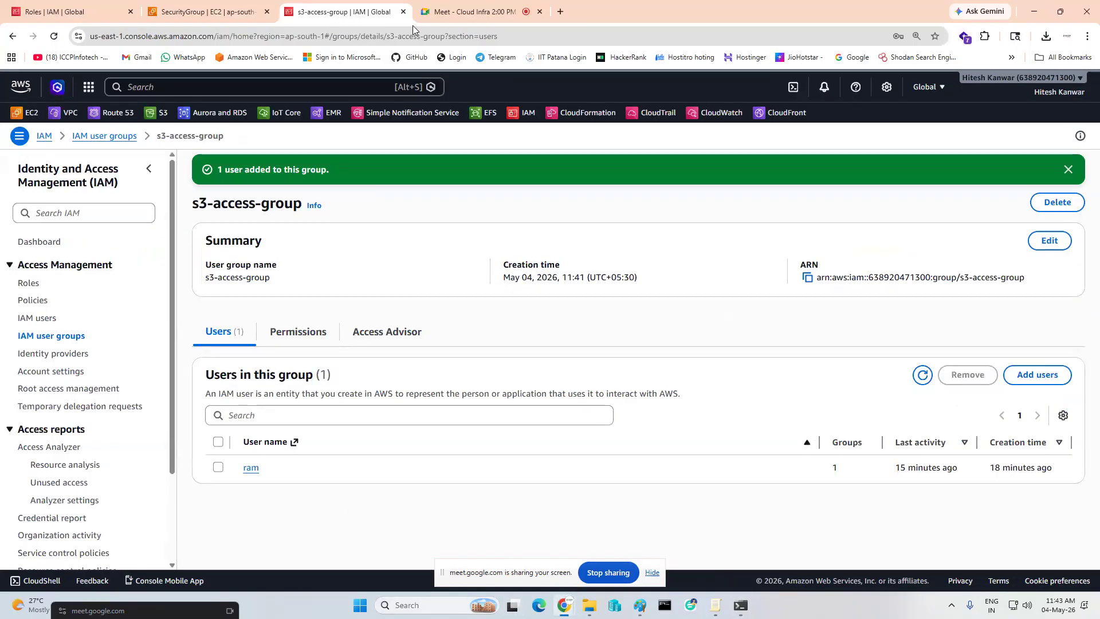
left_click(565, 13)
left_click(408, 229)
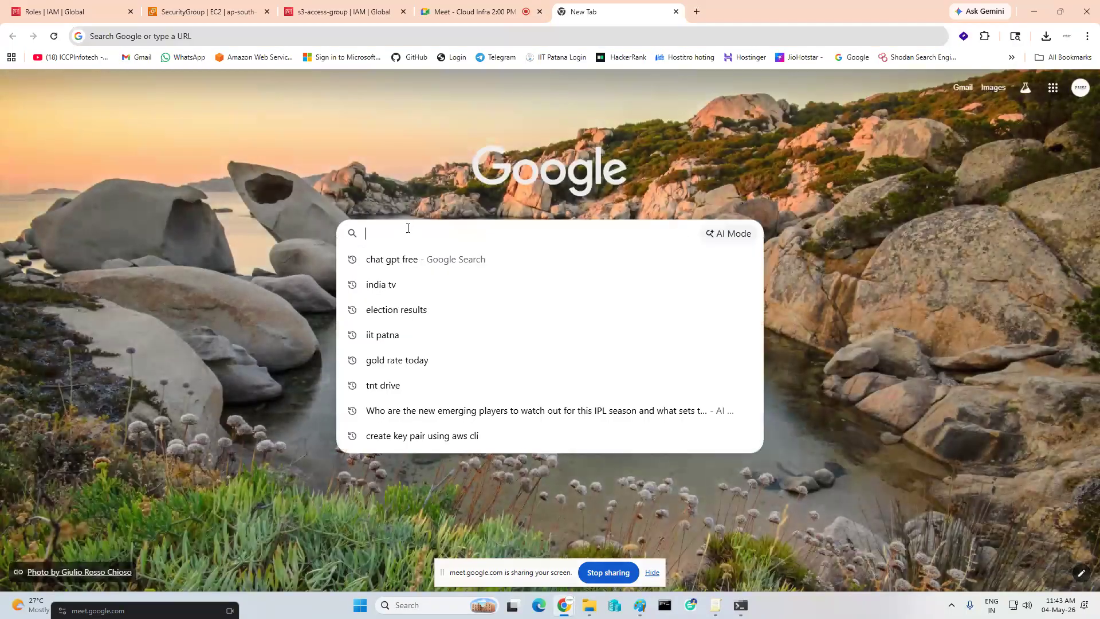
type("how to ")
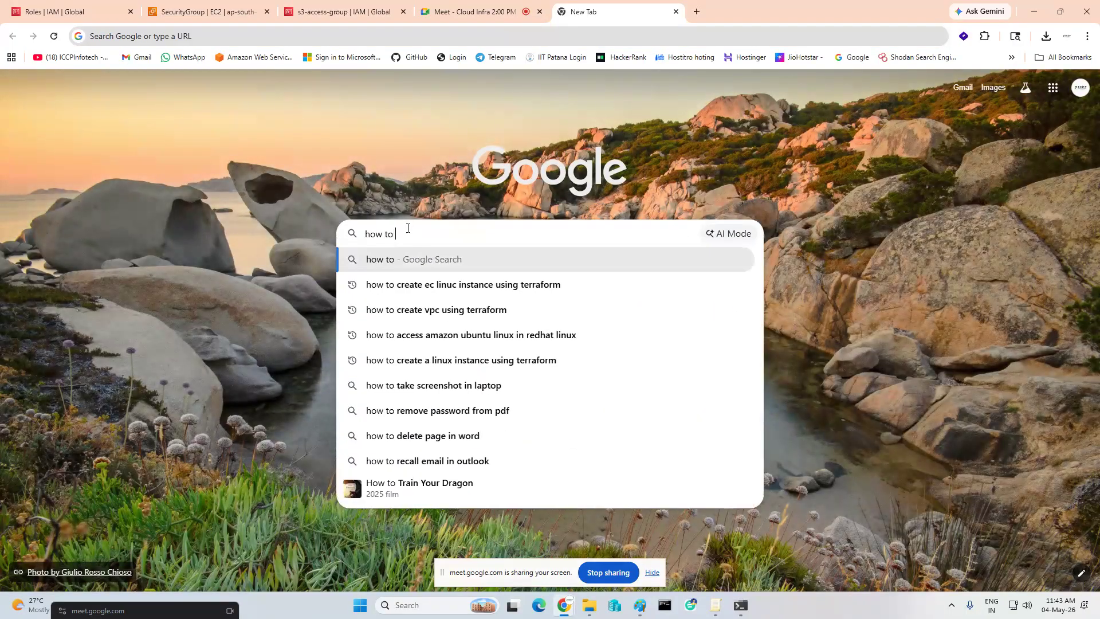
type("create ")
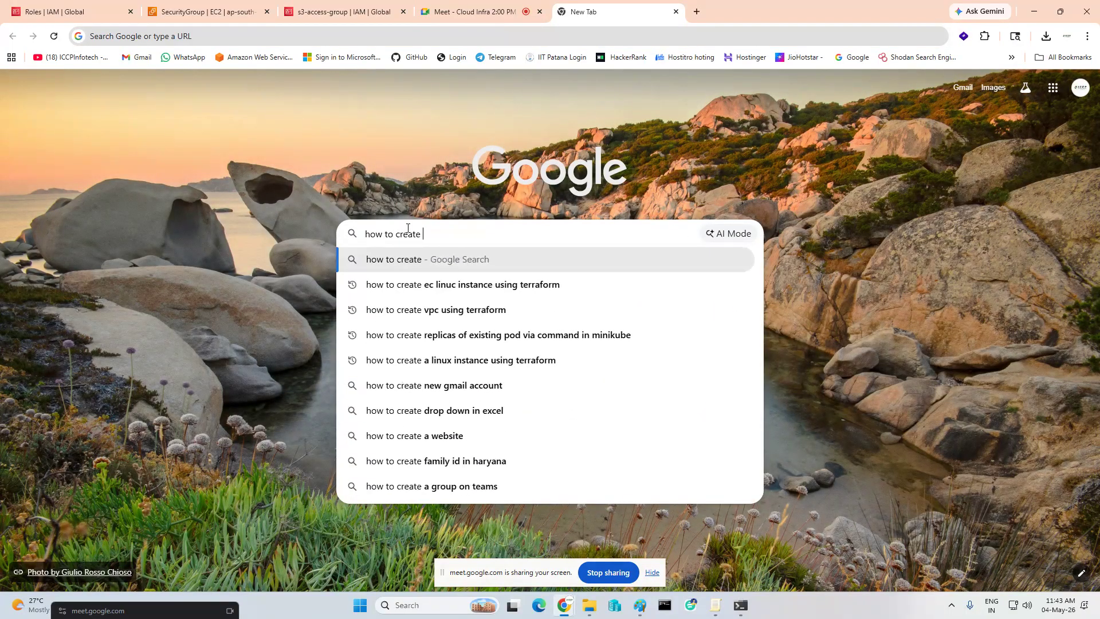
type("key")
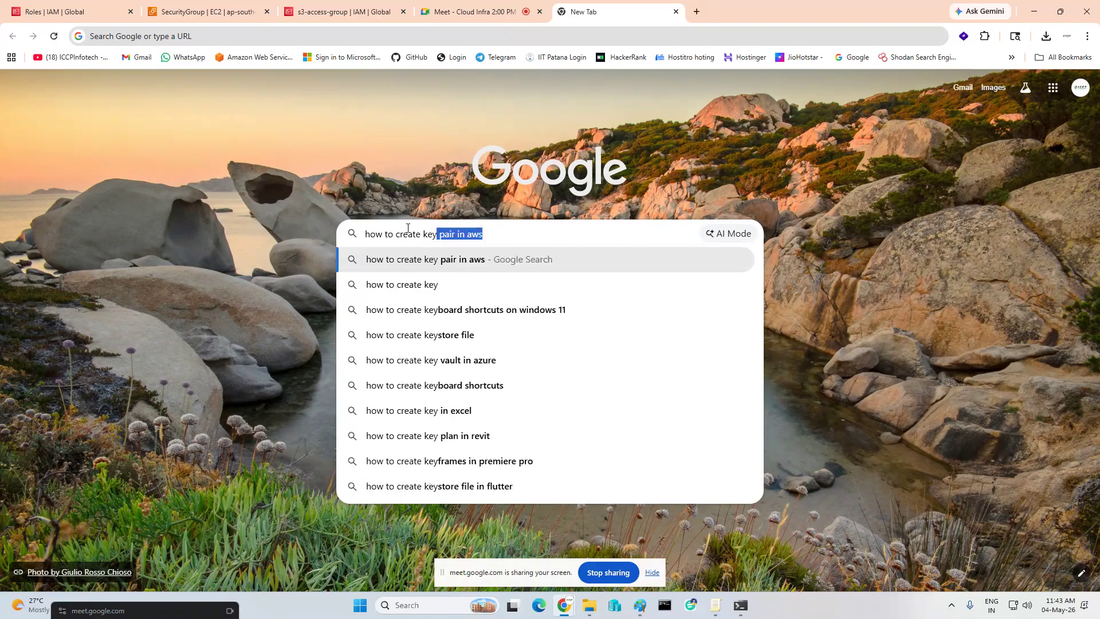
left_click(466, 262)
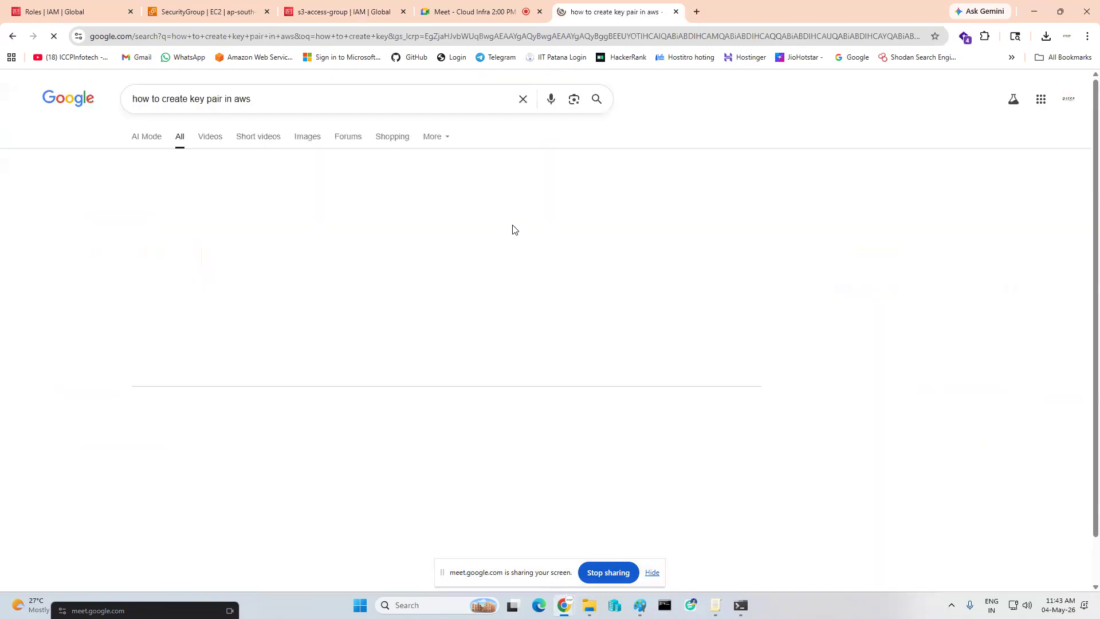
Refine the Google search to "how to create key pair in aws cli" and expand the AI overview to read the commands
left_click(320, 95)
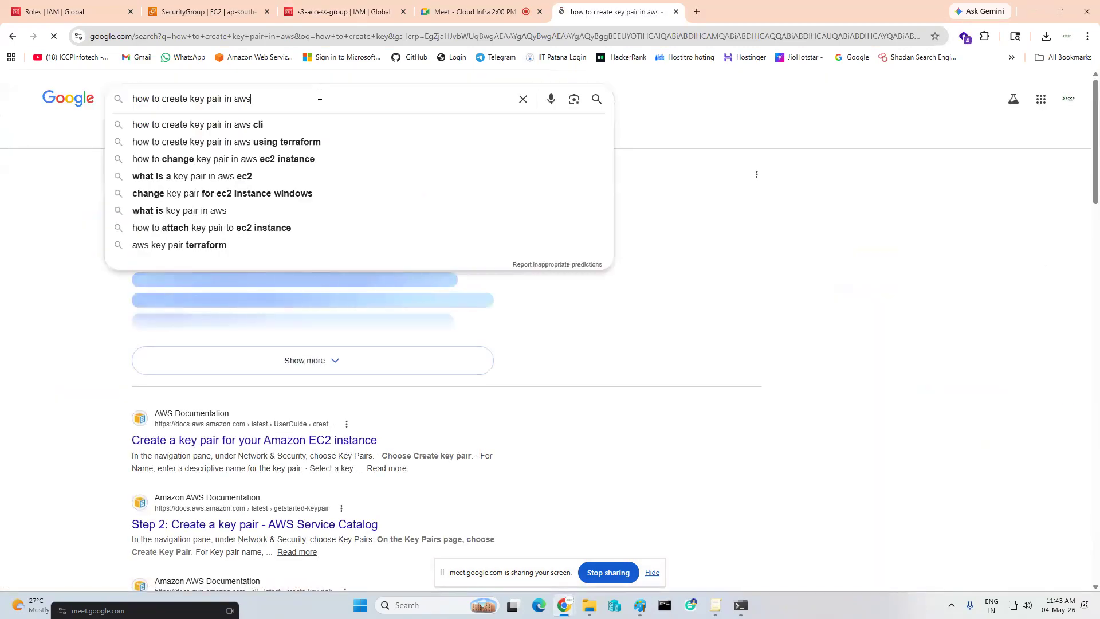
type("c")
left_click(269, 126)
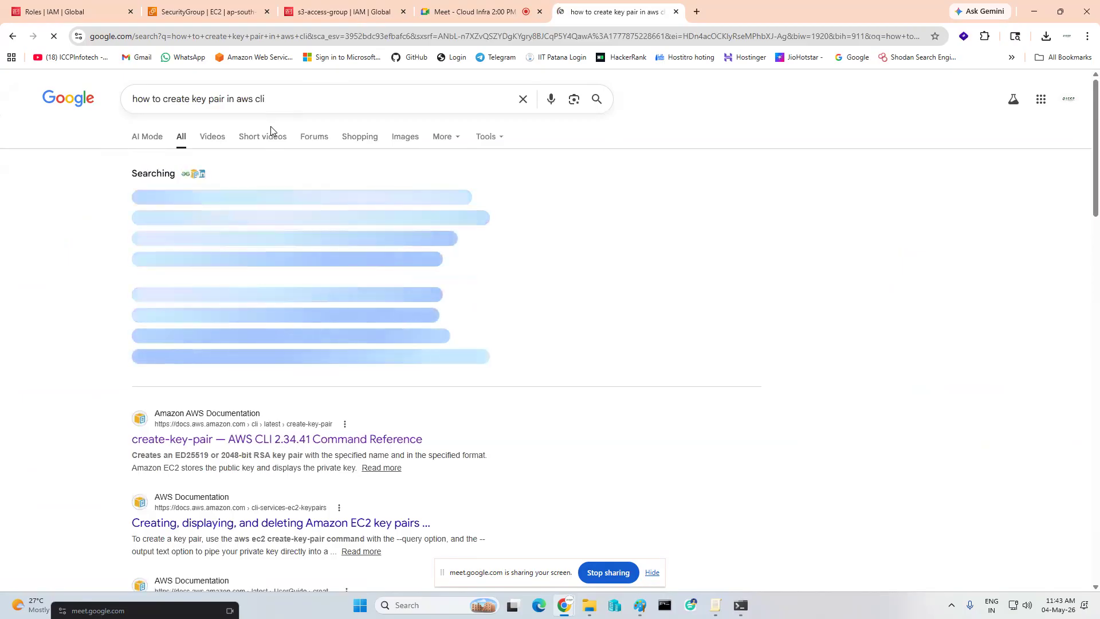
left_click(336, 361)
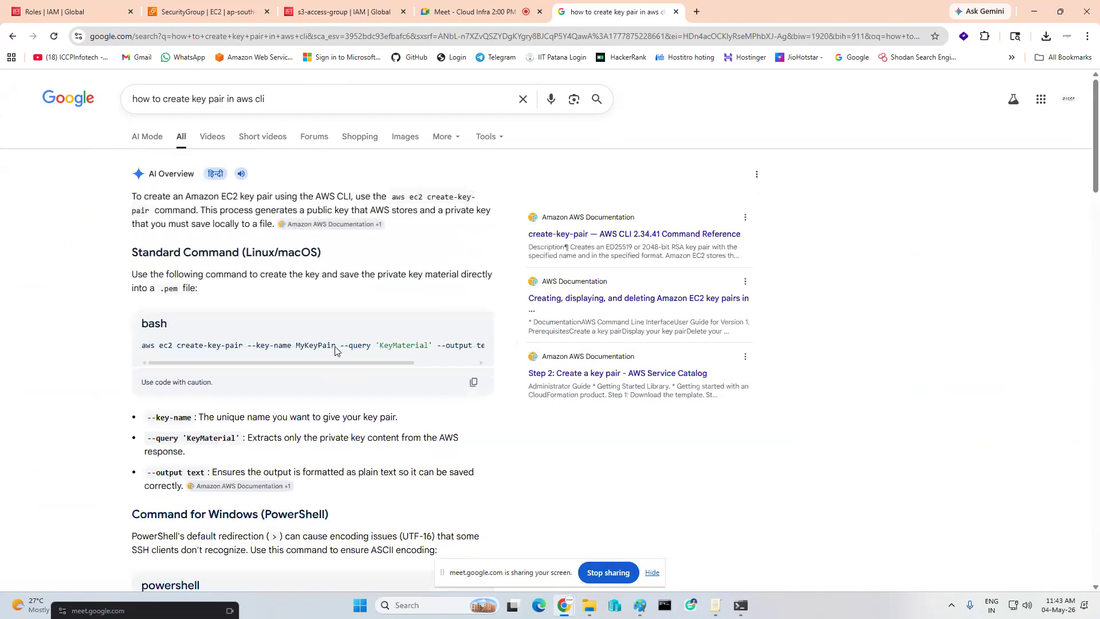
scroll(323, 338, "down", 1)
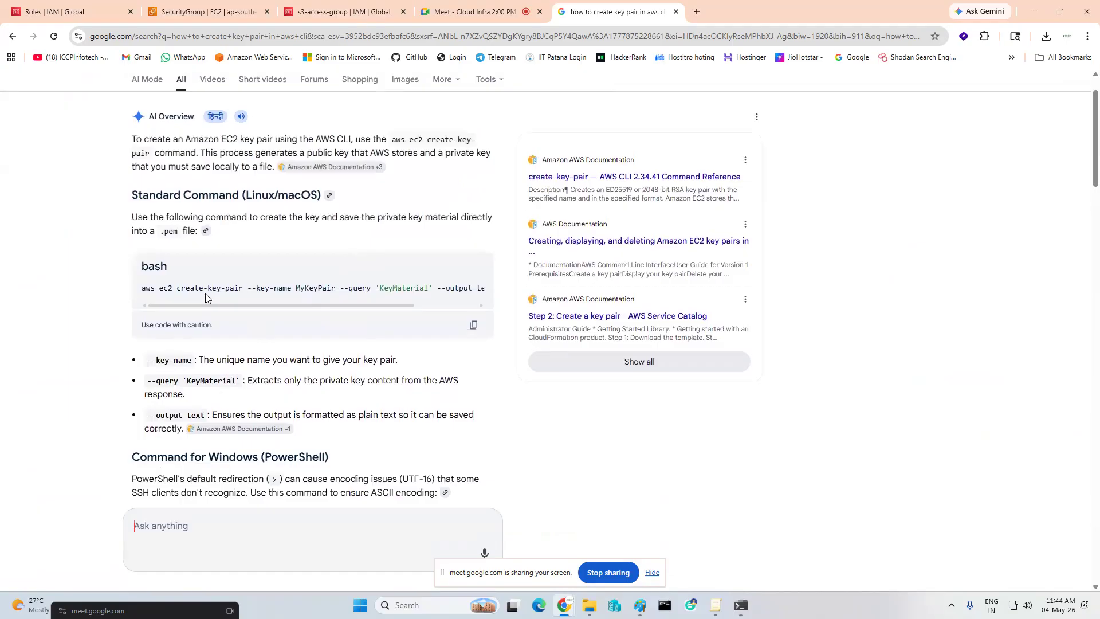
Copy aws ec2 create-key-pair --key-name MyKeyPair from the overview's bash example and paste it into Command Prompt
left_click_drag(141, 289, 335, 289)
right_click(319, 288)
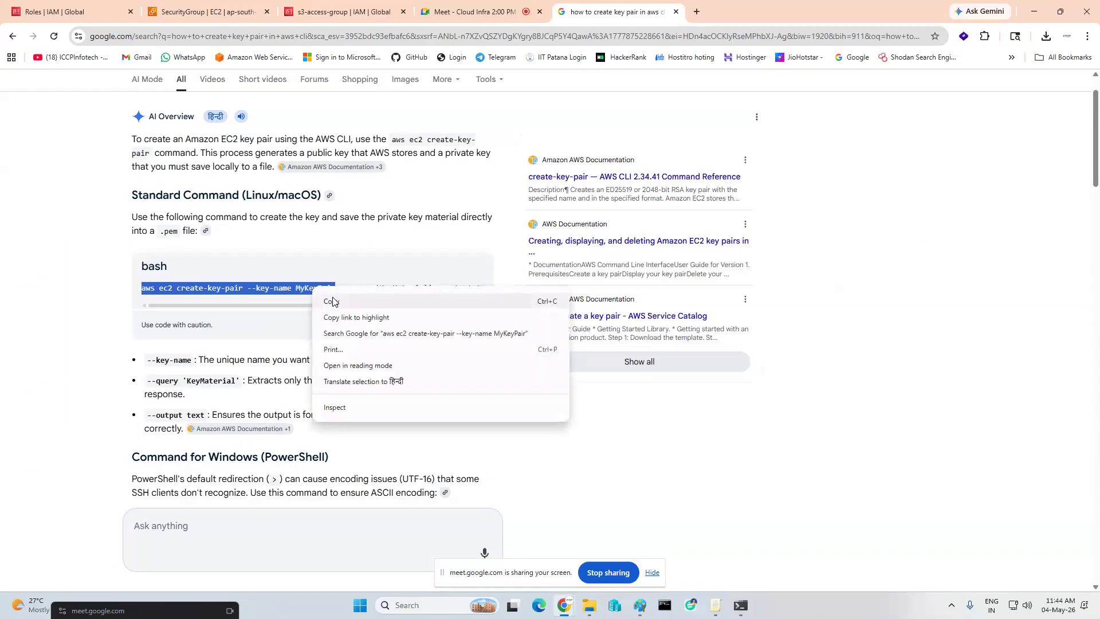
left_click(333, 300)
left_click(740, 603)
right_click(784, 399)
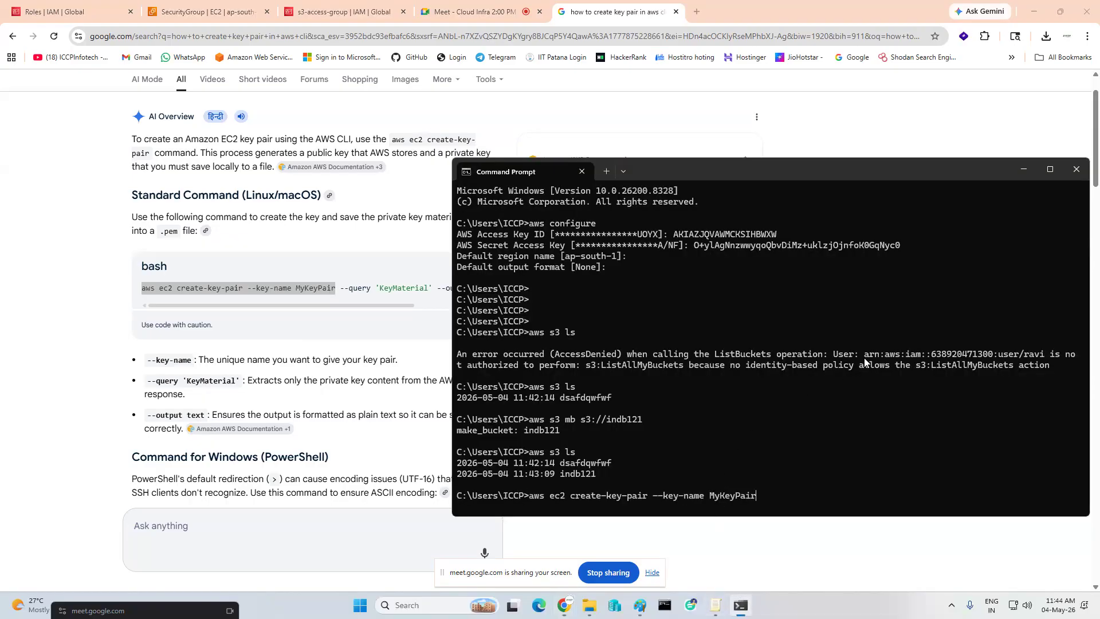
Change the key name in the pasted command to Myapril20267 and run it to test the CLI user's EC2 access
key("BackSpace")
key("BackSpace")
key("BackSpace")
key("BackSpace")
key("BackSpace")
key("BackSpace")
key("BackSpace")
type("april20267")
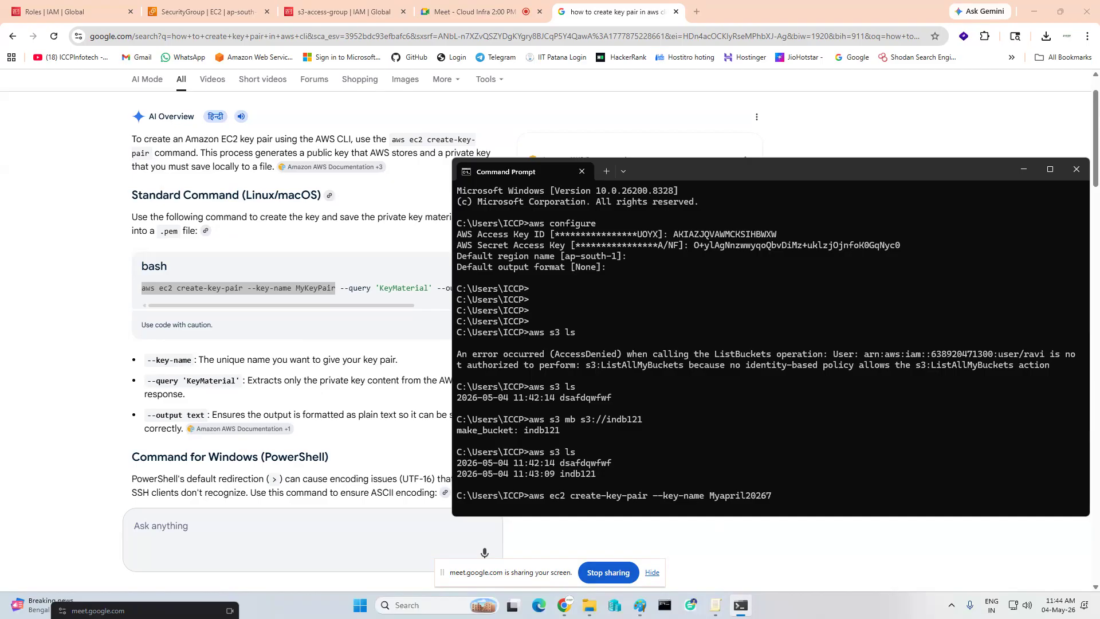
key("Return")
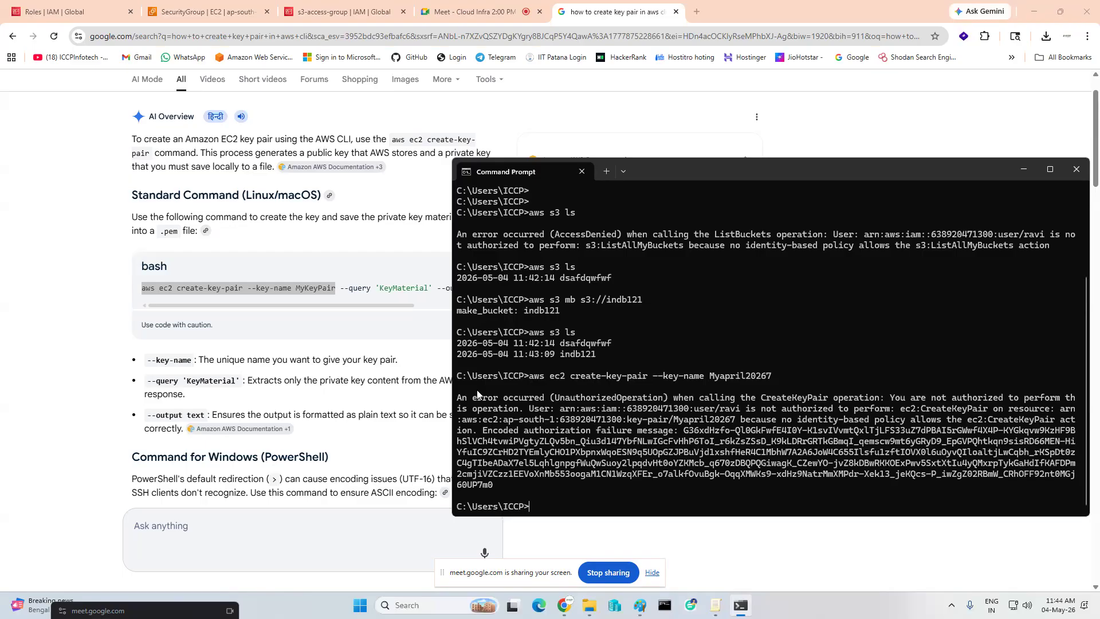
In the IAM console, attach the p3-ec2-full-access policy directly to the CLI user
left_click(60, 12)
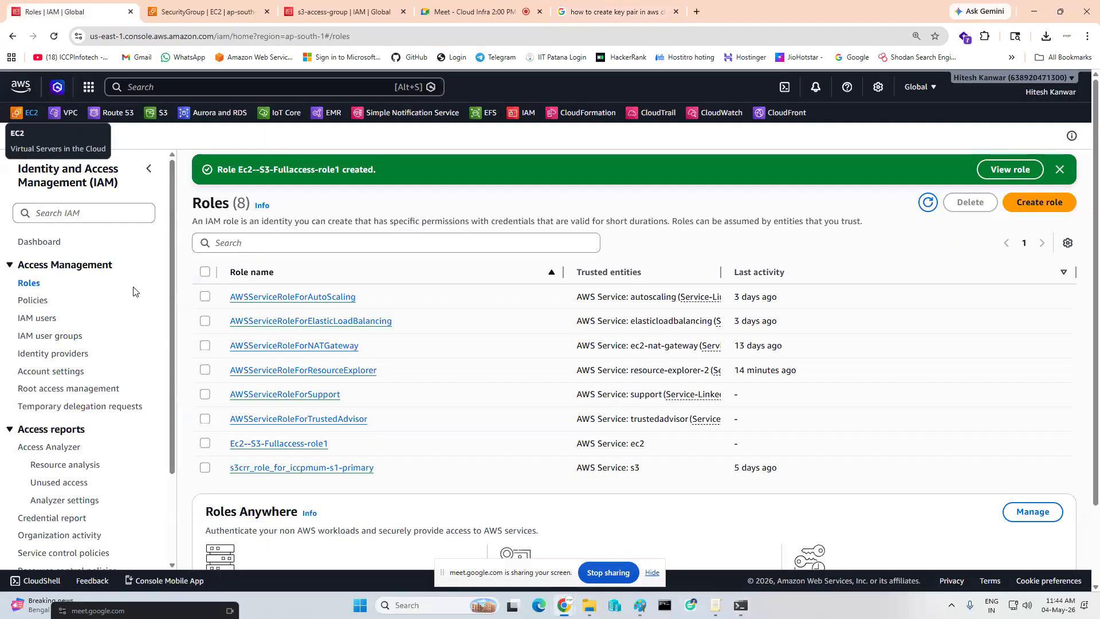
left_click(34, 319)
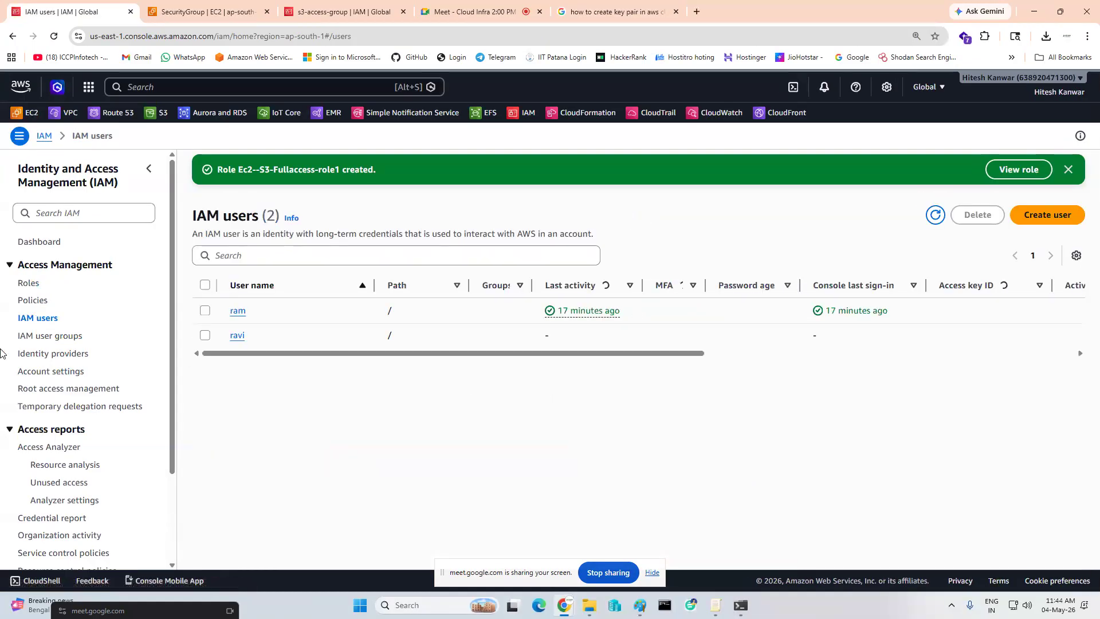
left_click(236, 337)
left_click(1009, 379)
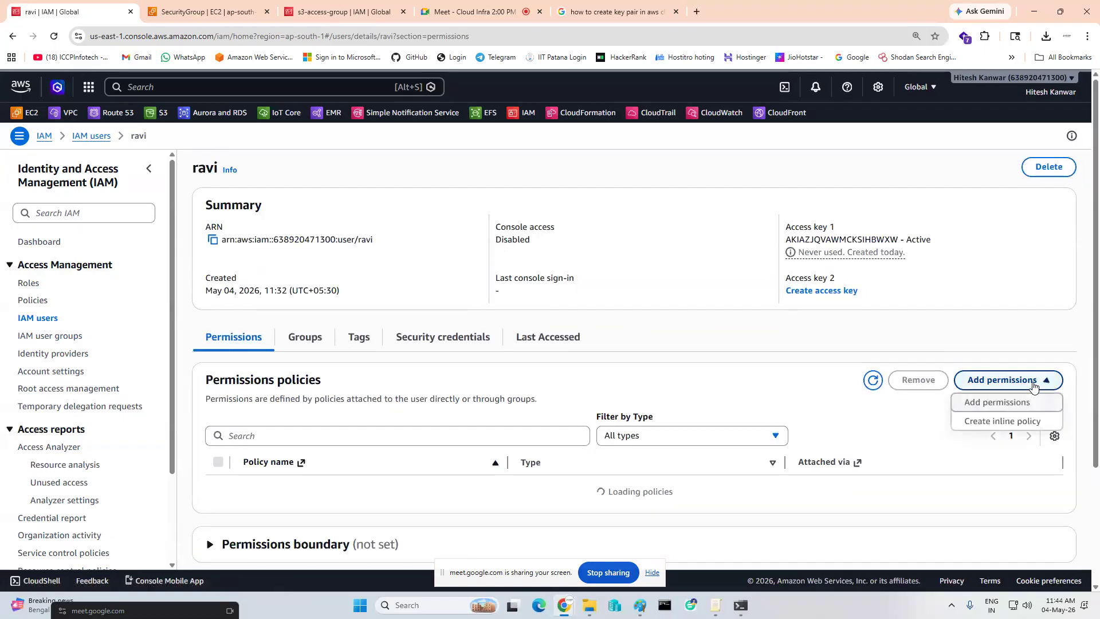
left_click(1008, 403)
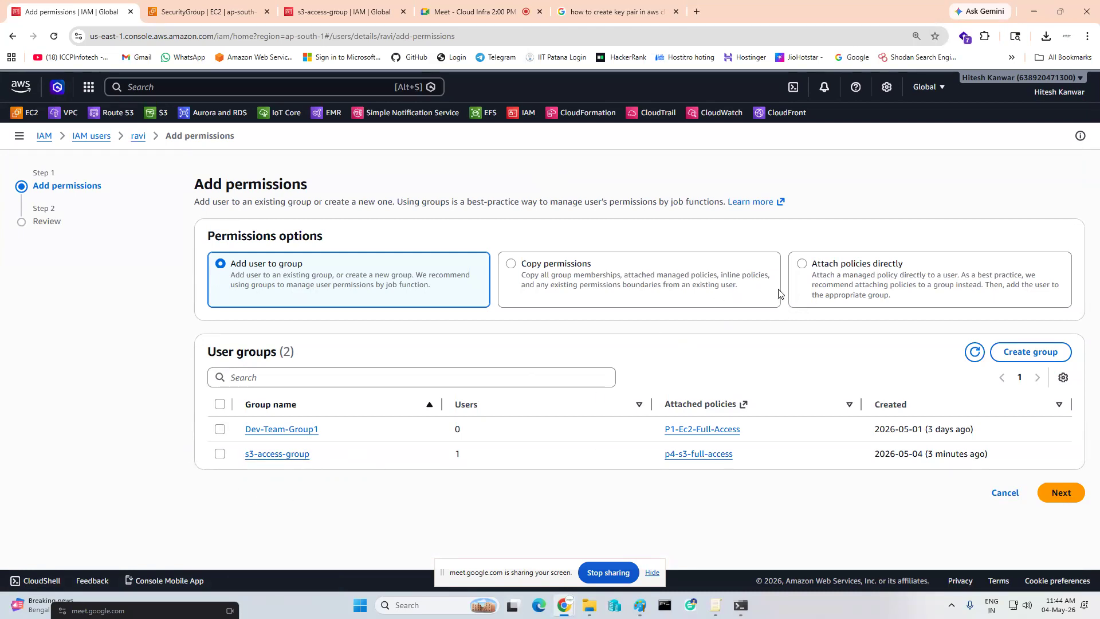
left_click(834, 268)
left_click(335, 384)
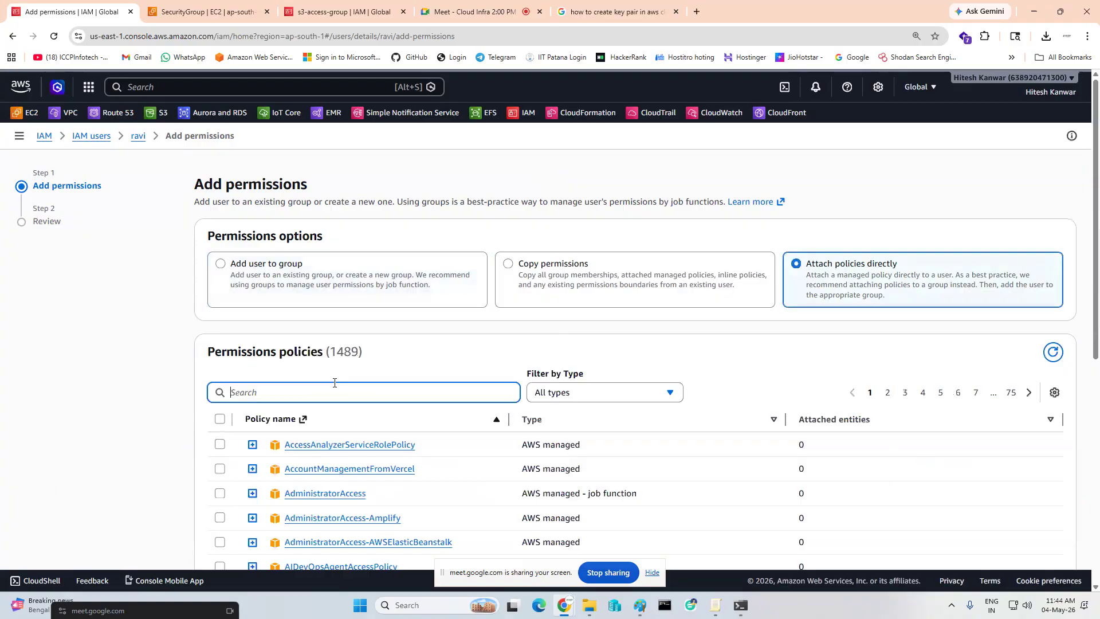
type("p3")
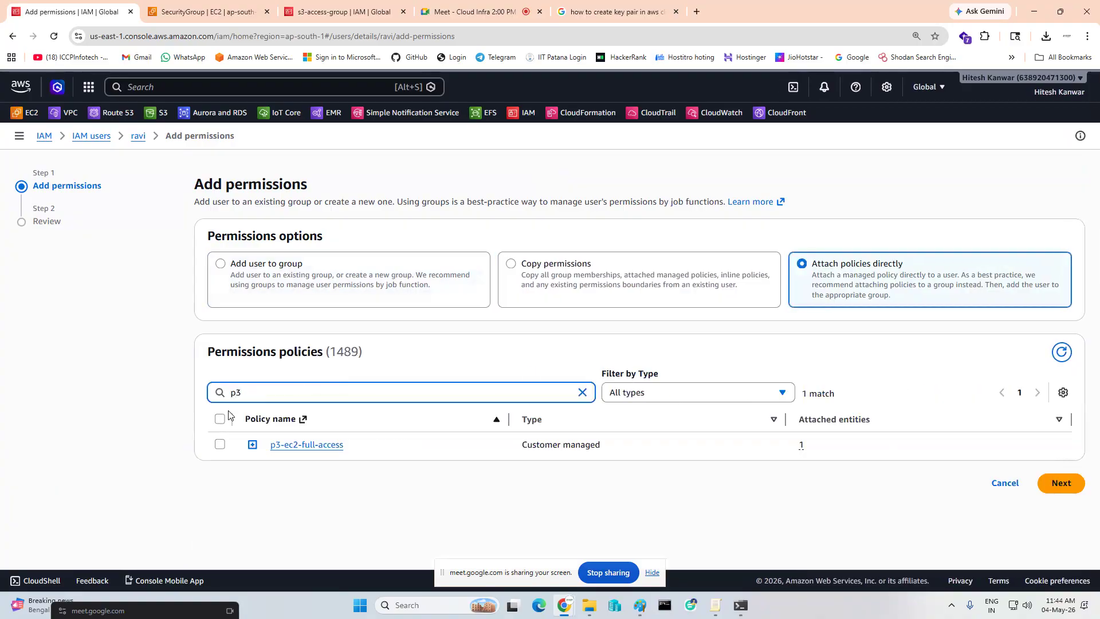
left_click(220, 444)
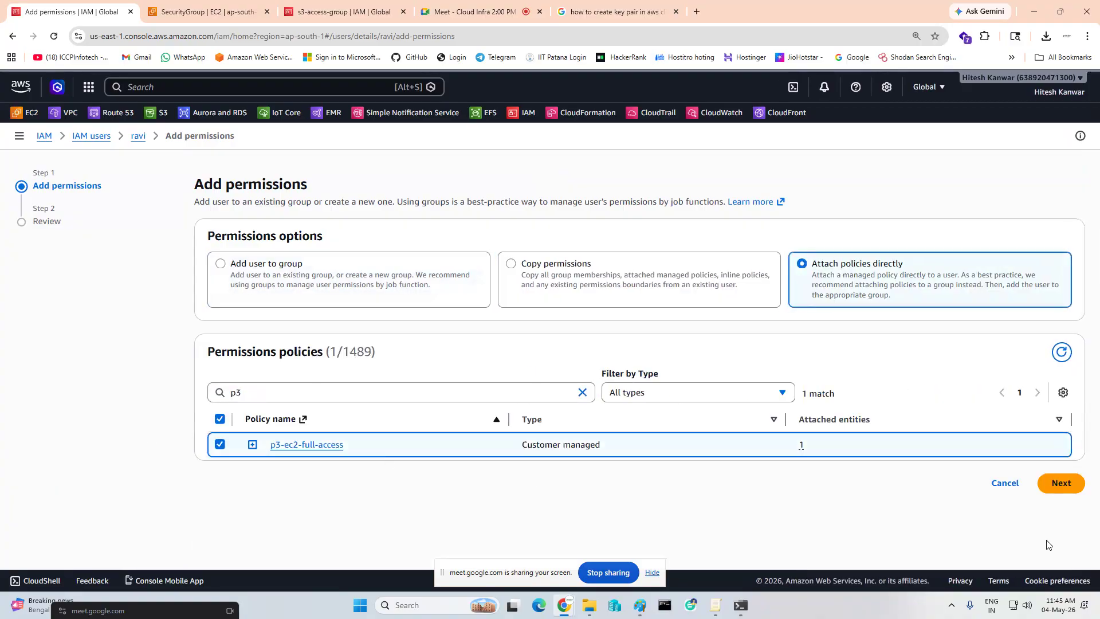
left_click(1060, 482)
left_click(1031, 412)
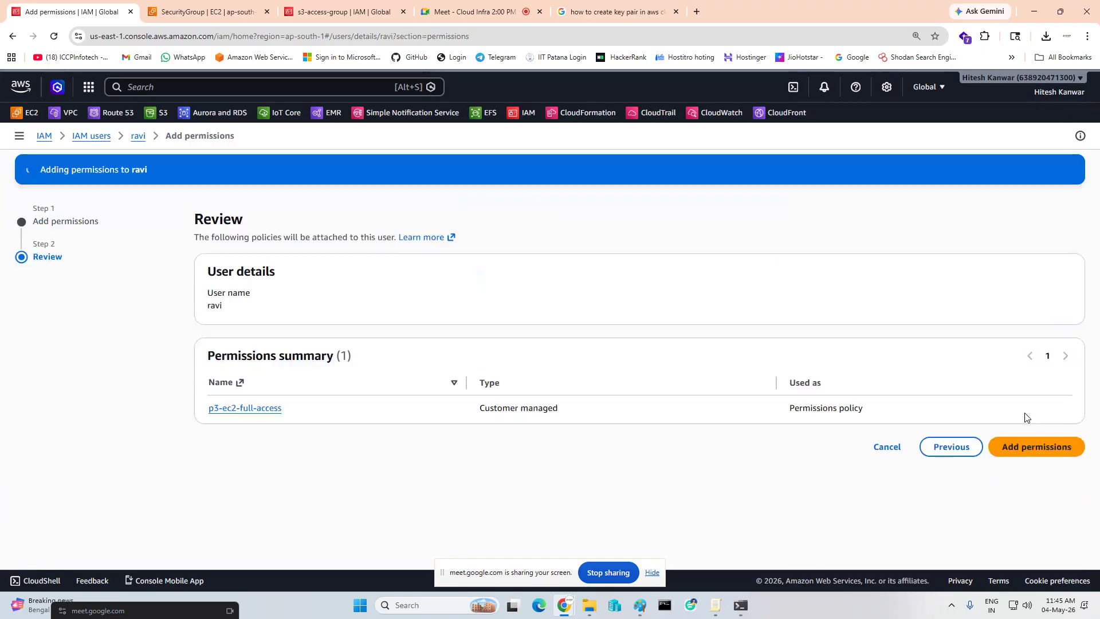
Switch to Command Prompt and rerun aws ec2 create-key-pair --key-name Myapril20267 until the key pair is created
left_click(741, 605)
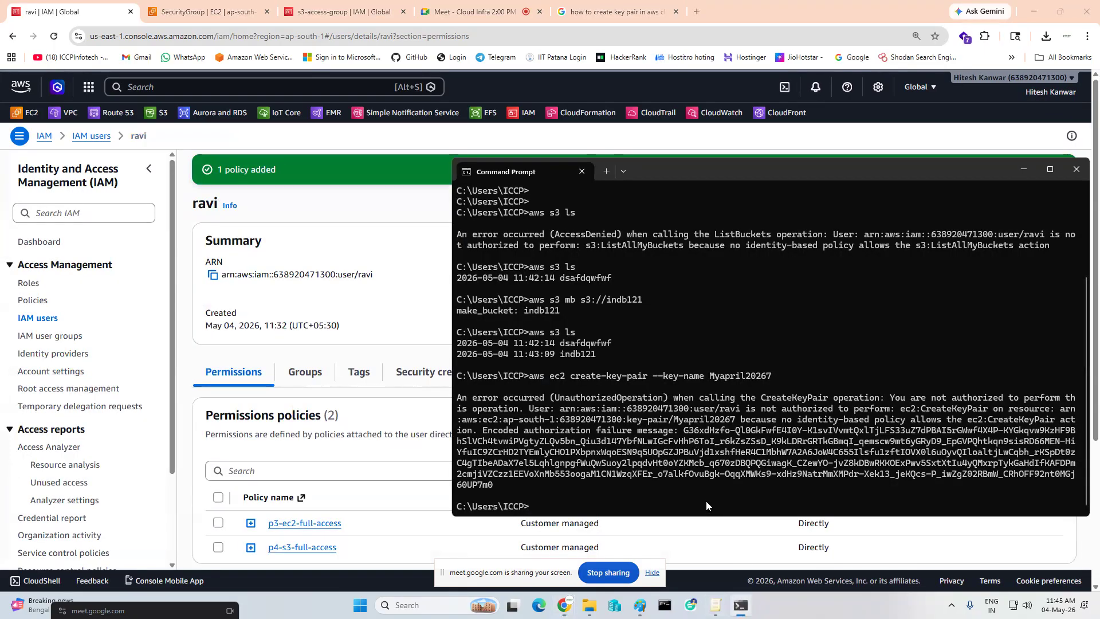
key("Up")
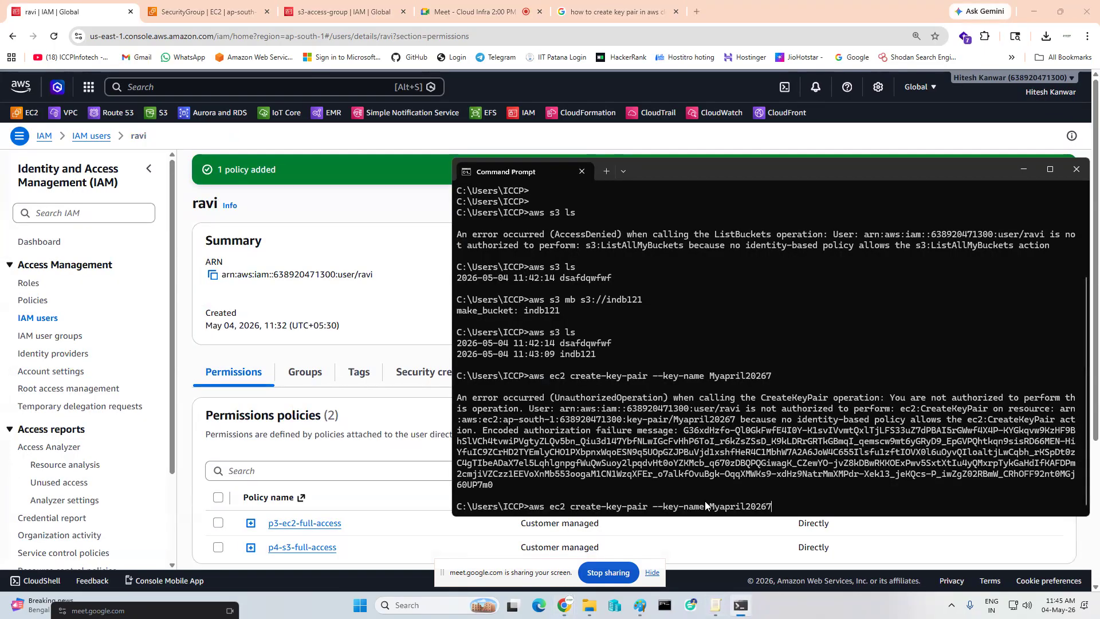
key("Return")
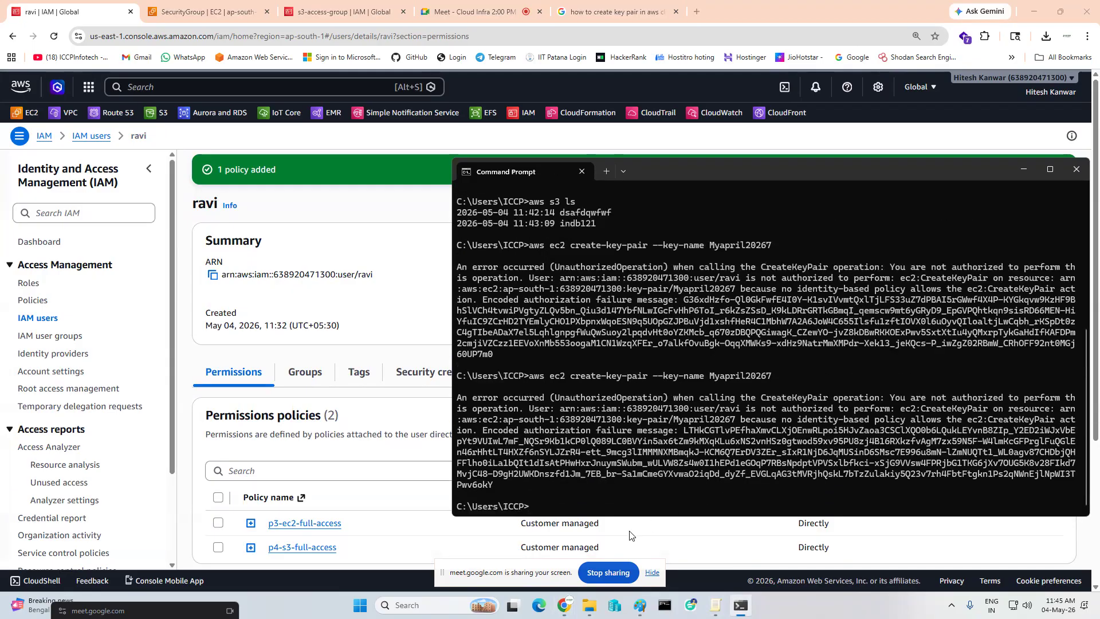
key("Up")
key("Return")
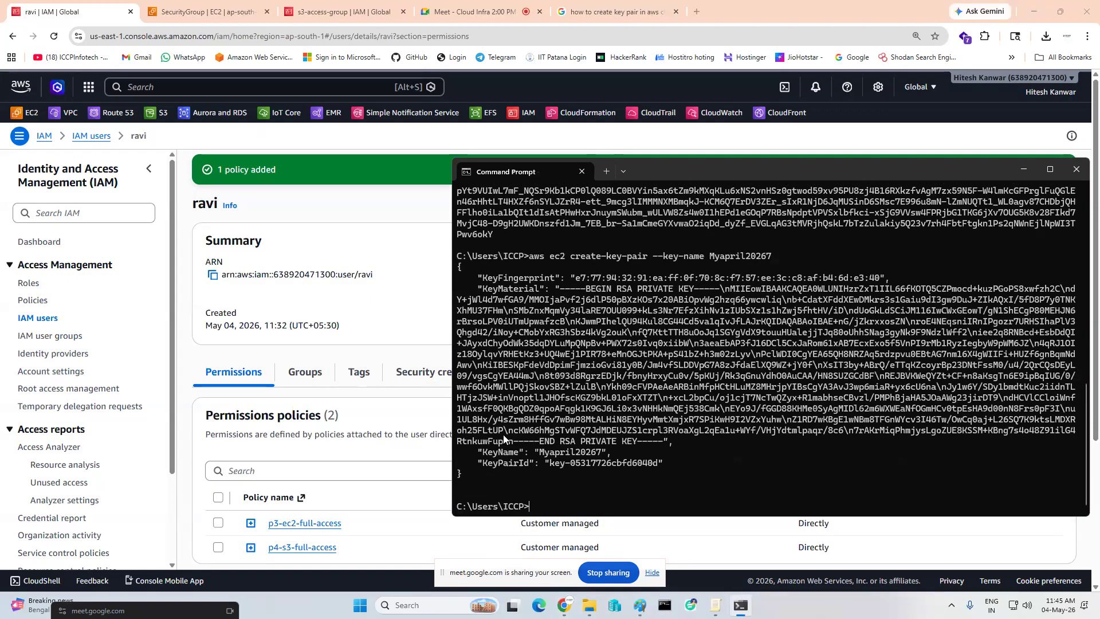
Highlight the generated key pair output, and view the indiam PEM file from Downloads in Notepad for comparison
left_click_drag(456, 265, 577, 469)
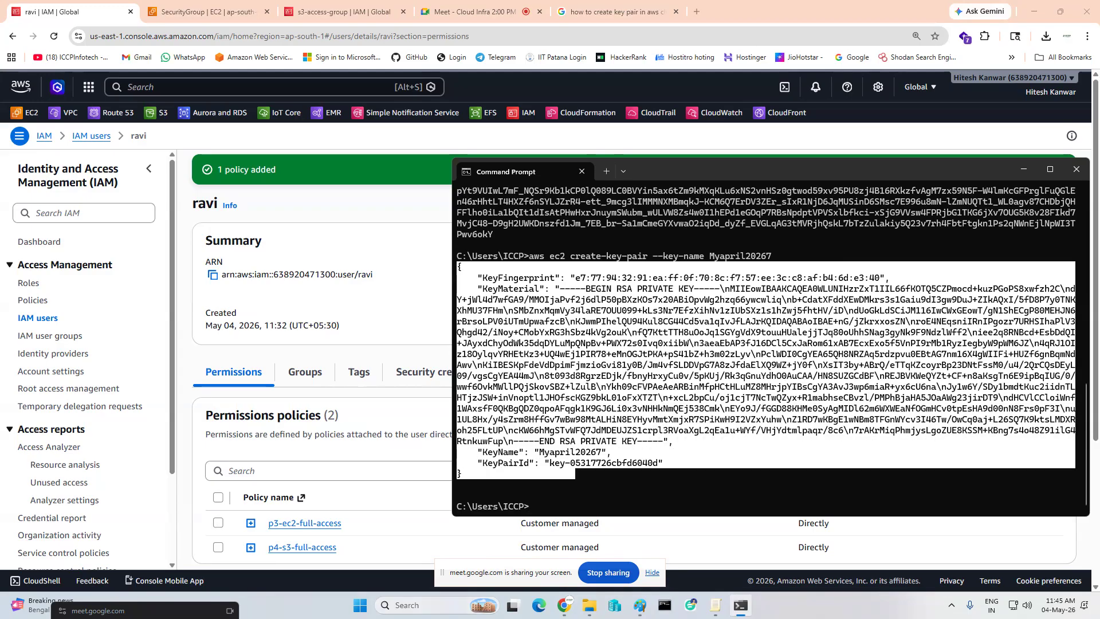
left_click(589, 605)
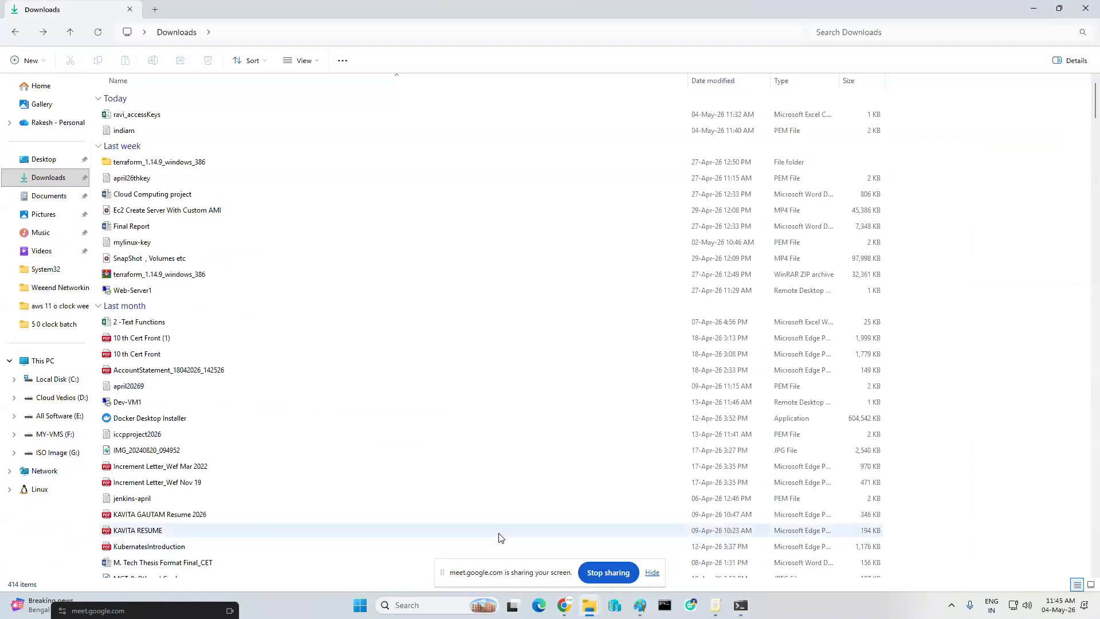
right_click(127, 135)
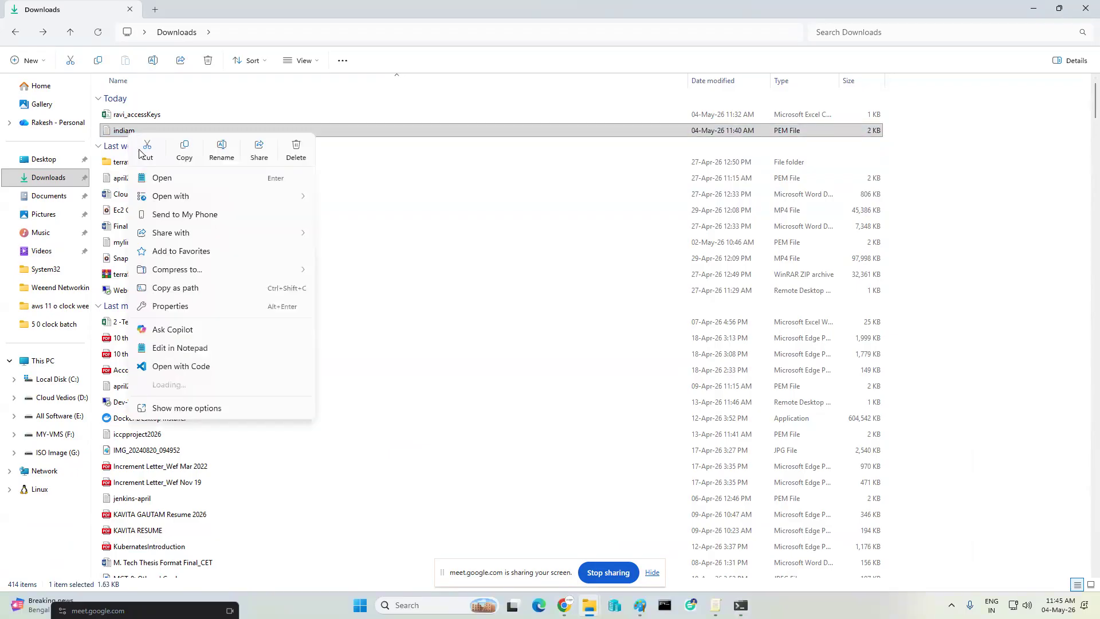
mouse_move(189, 198)
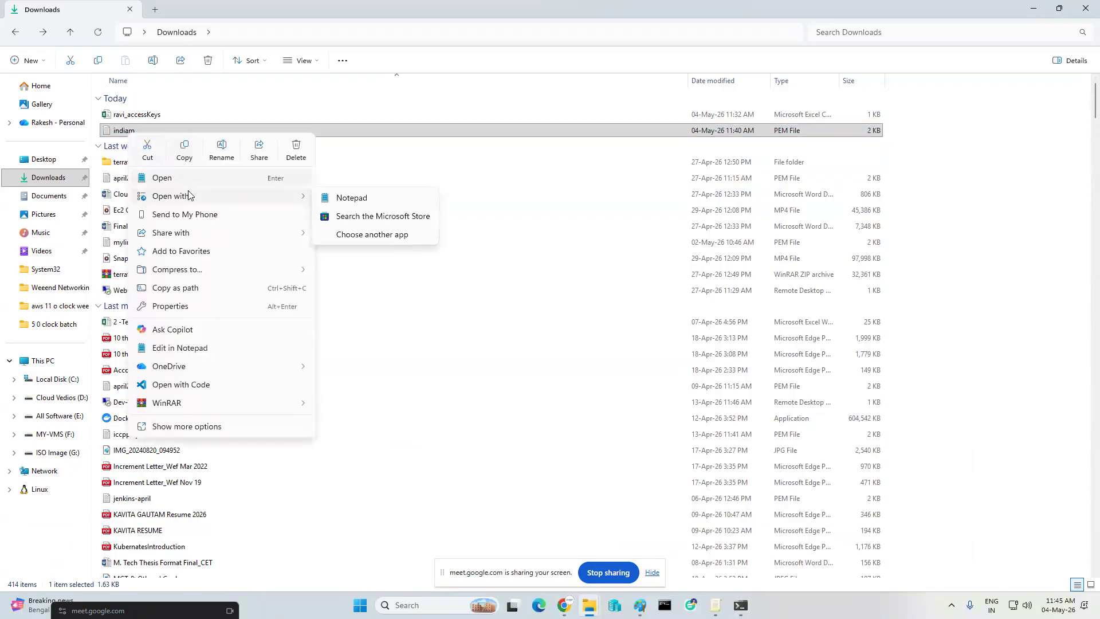
left_click(351, 200)
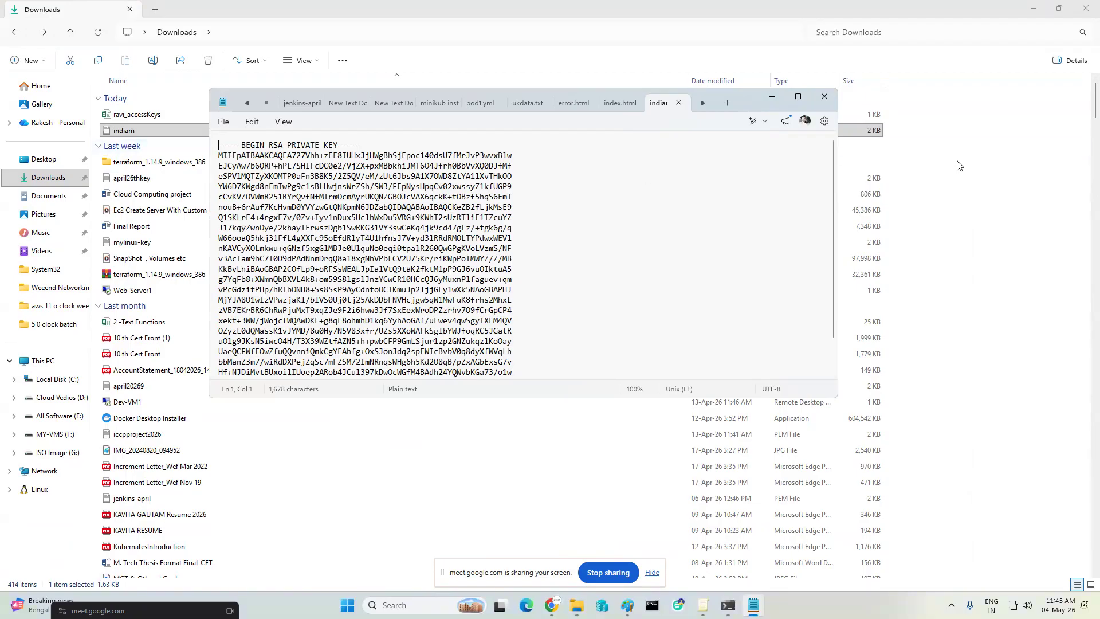
left_click(825, 97)
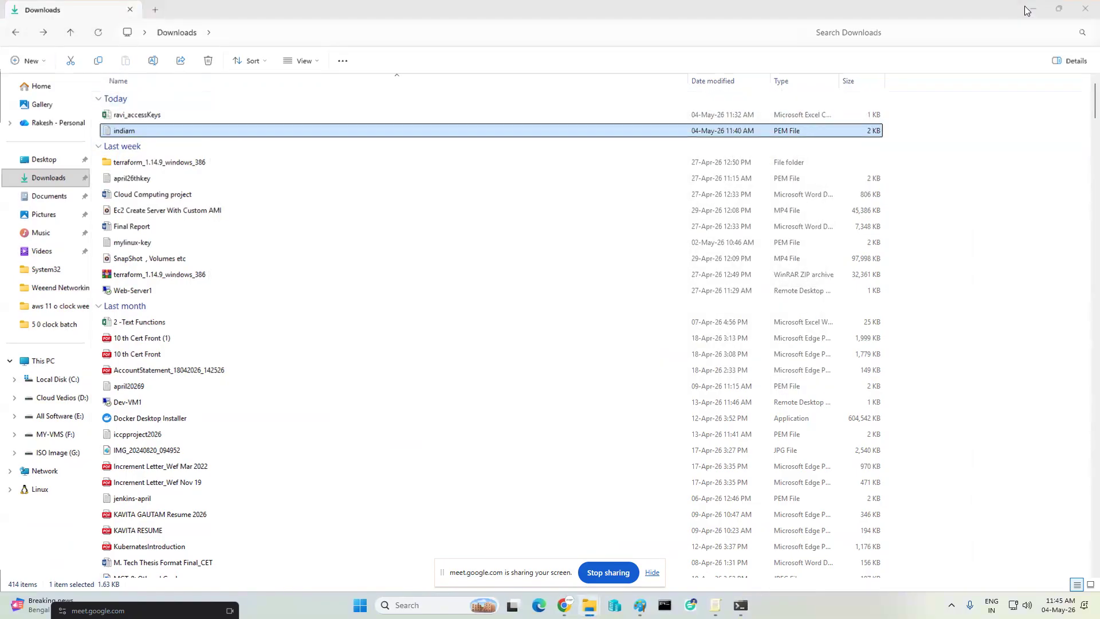
left_click(1033, 8)
In Command Prompt, recall the aws ec2 create-key-pair --key-name Myapril20267 command and append the --region option without running it
key("Up")
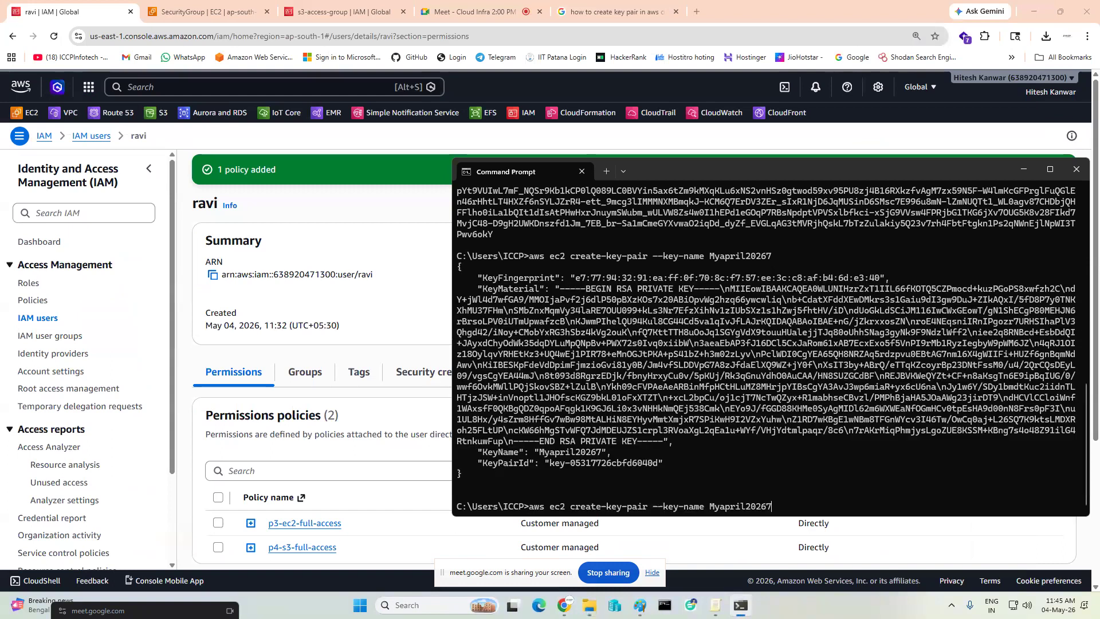
type("--region")
left_click(382, 274)
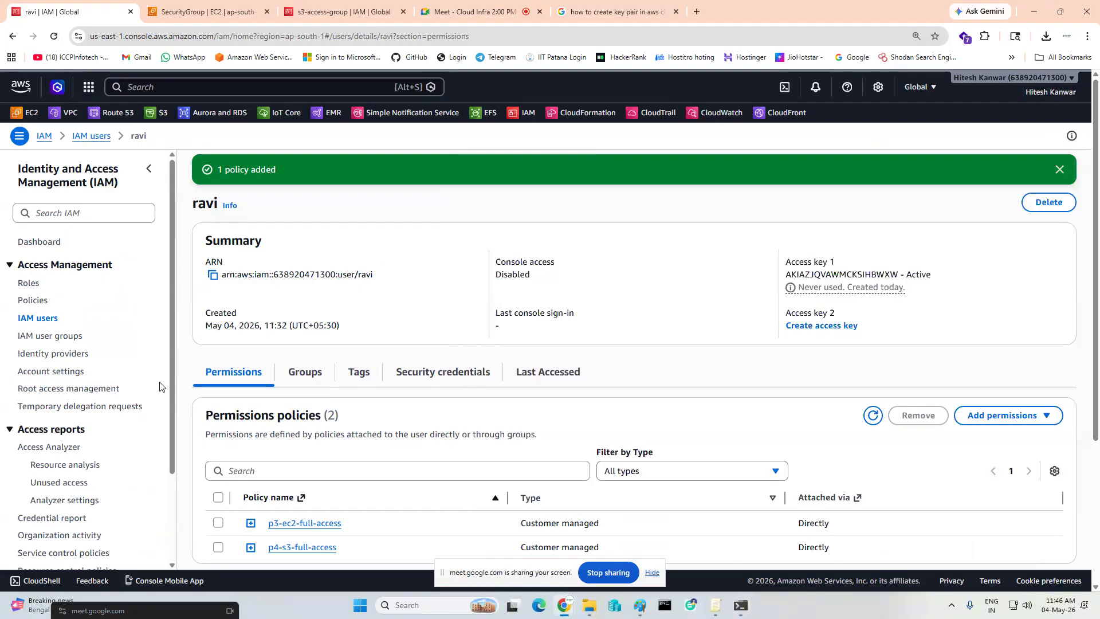
Open the EC2 console in a new browser tab and view the Key Pairs list for the Mumbai region
right_click(32, 112)
left_click(41, 124)
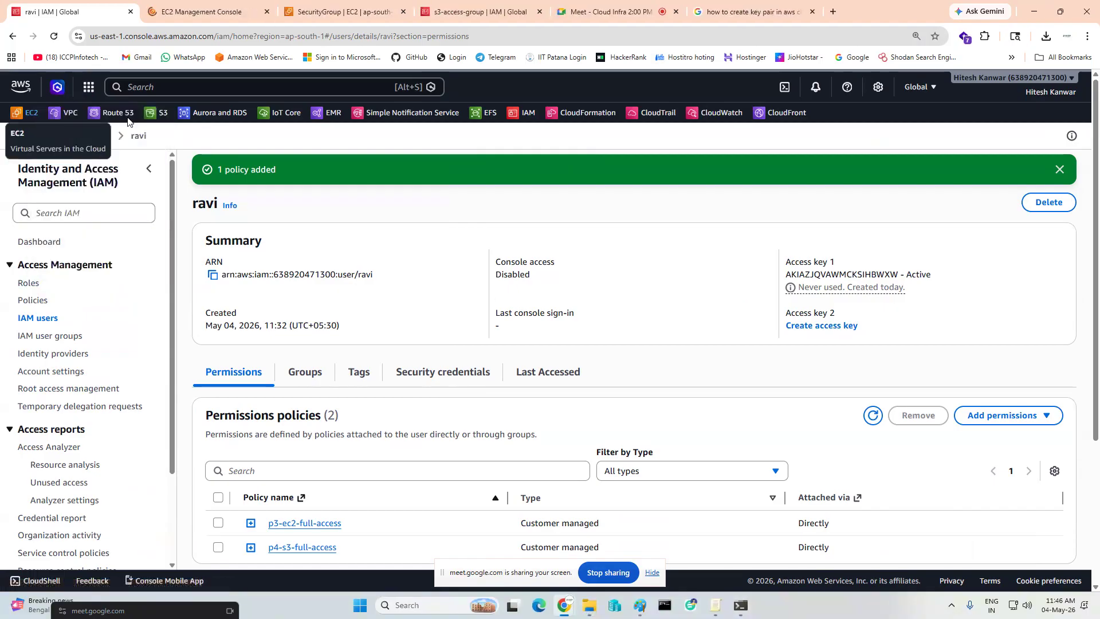
left_click(218, 16)
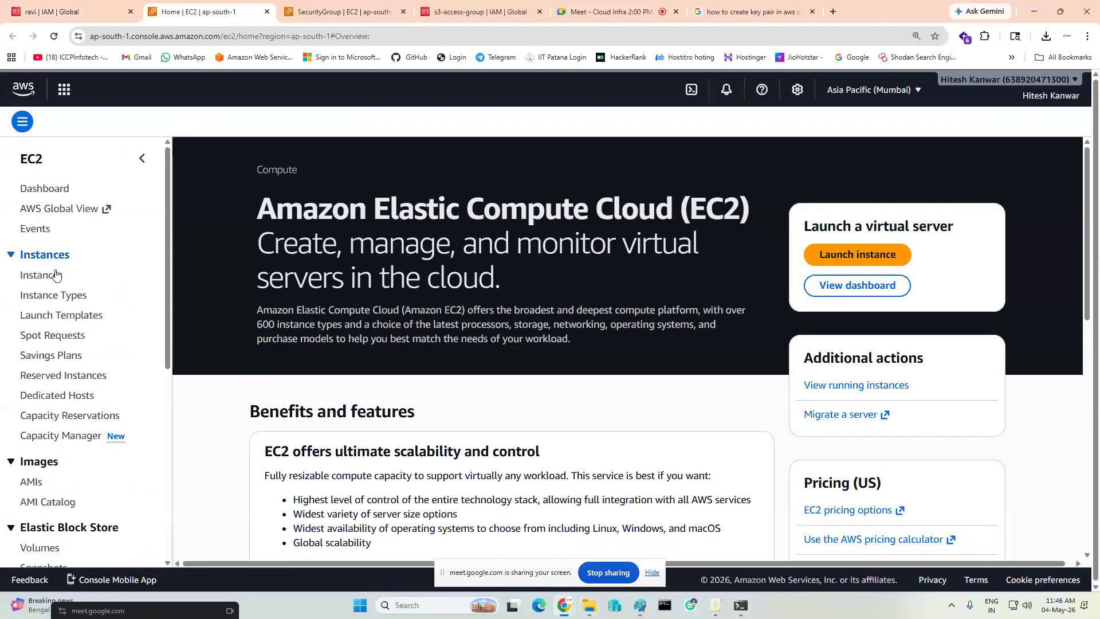
scroll(57, 421, "down", 4)
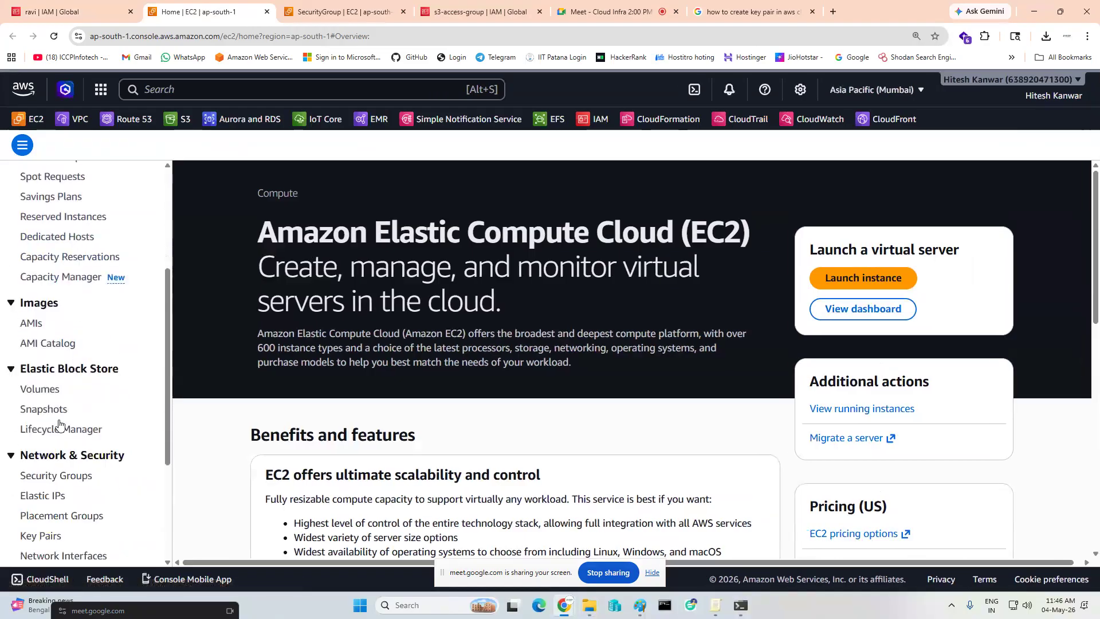
left_click(54, 451)
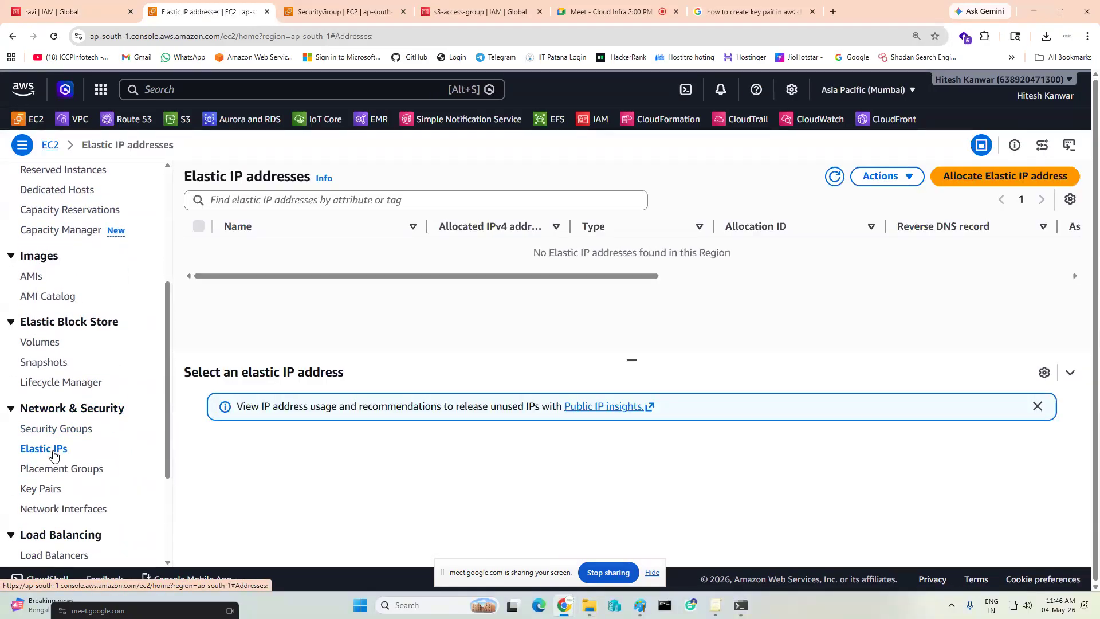
left_click(41, 489)
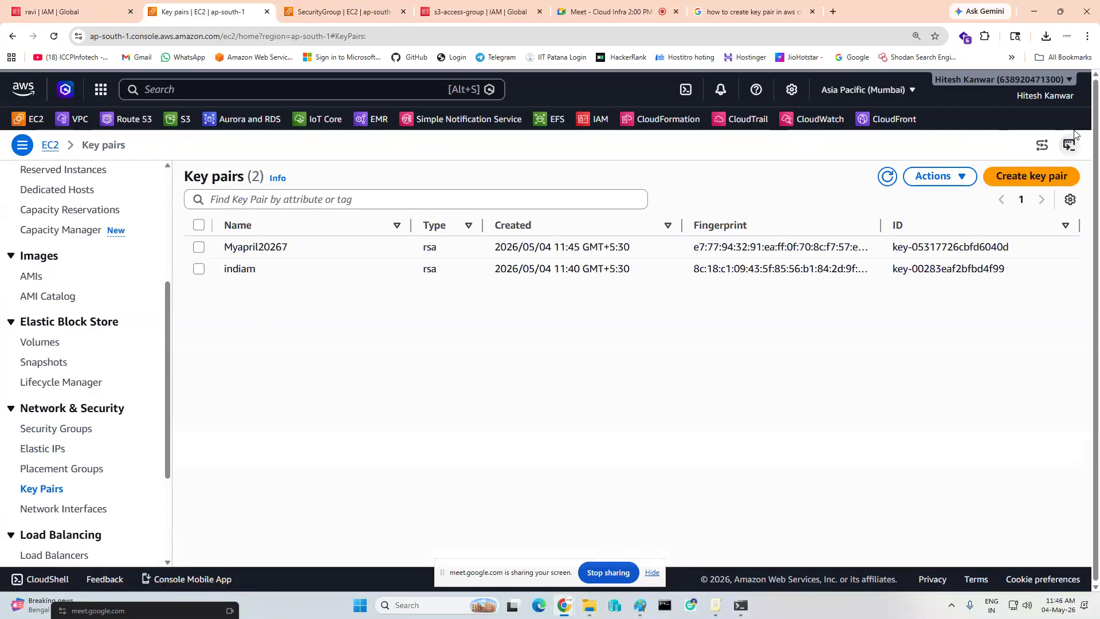
Copy the region code ap-southeast-1 from the region list and switch the console to Asia Pacific (Singapore)
left_click(912, 93)
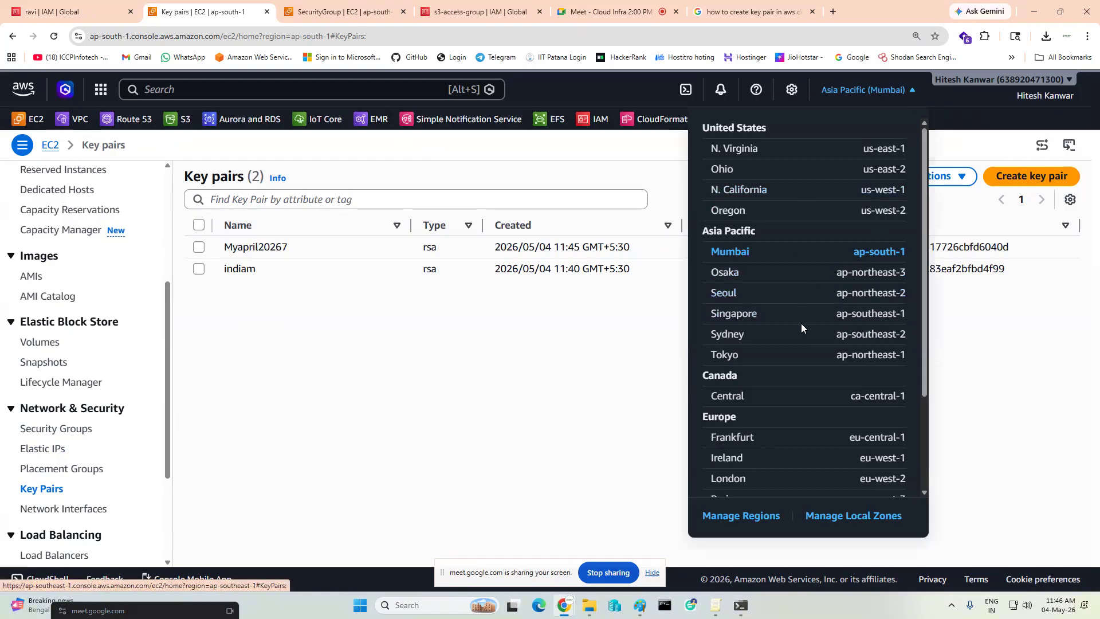
left_click_drag(906, 315, 847, 318)
right_click(846, 318)
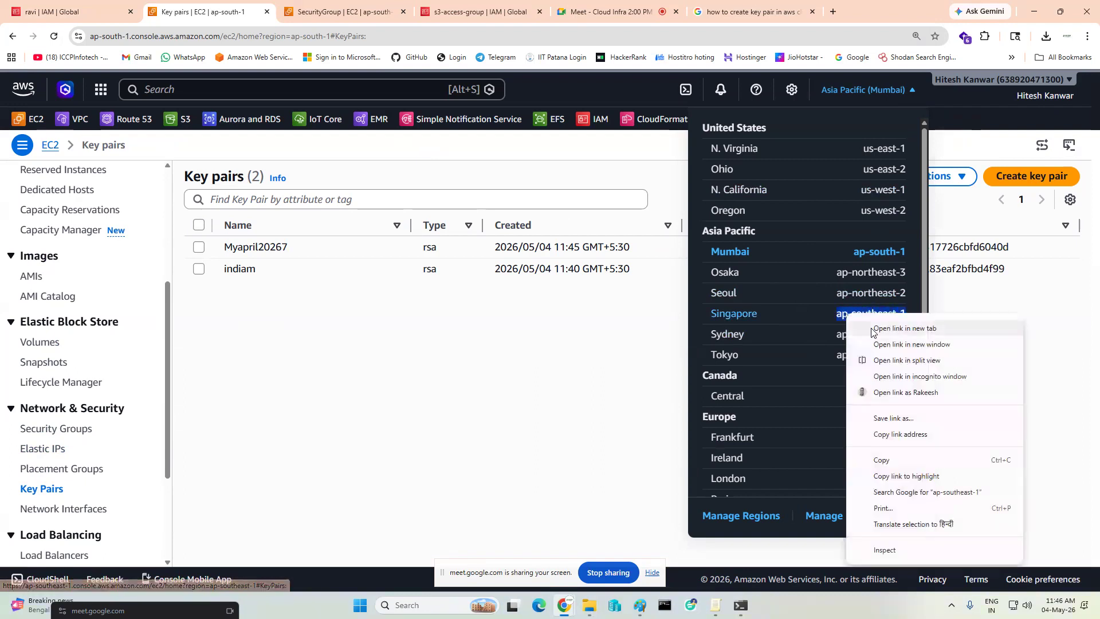
left_click(884, 460)
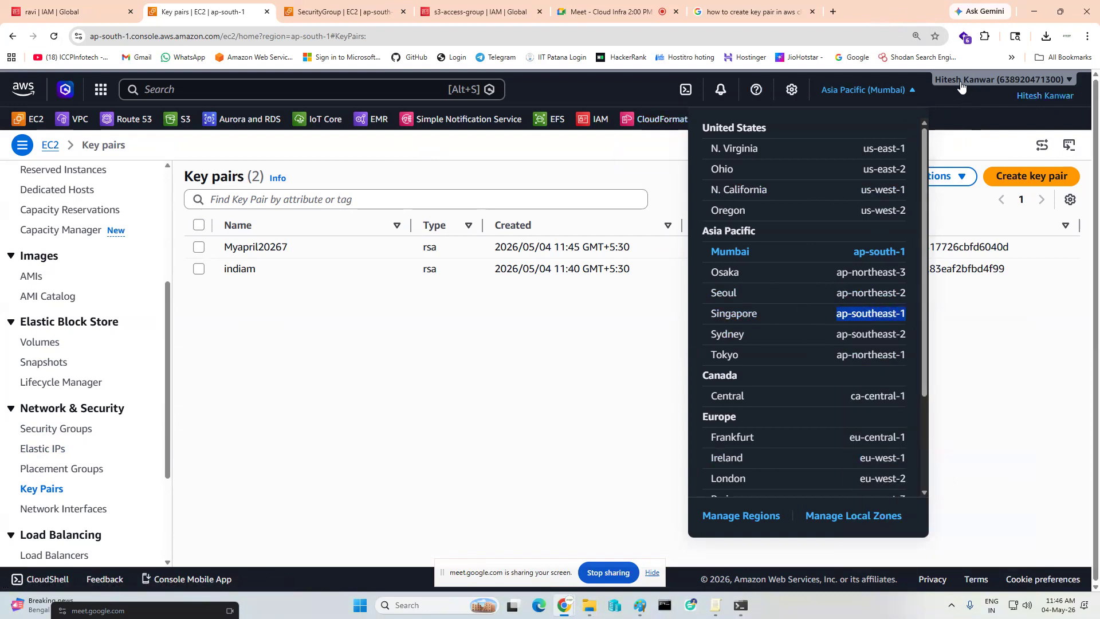
left_click(766, 319)
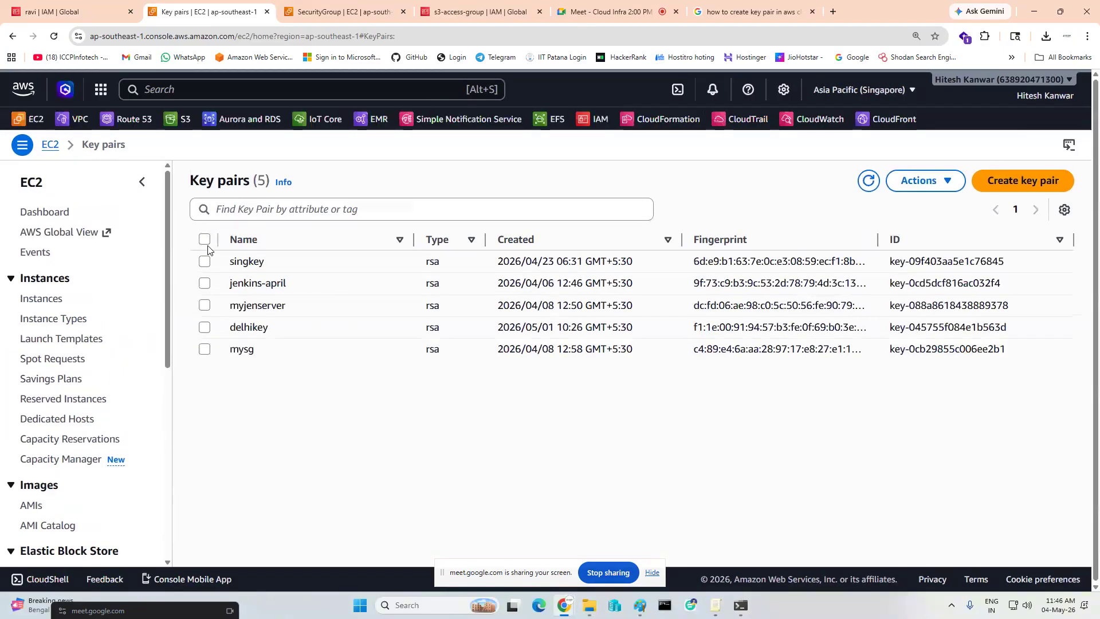
Delete all key pairs in the Singapore region, entering delete as the confirmation
left_click(205, 239)
left_click(919, 180)
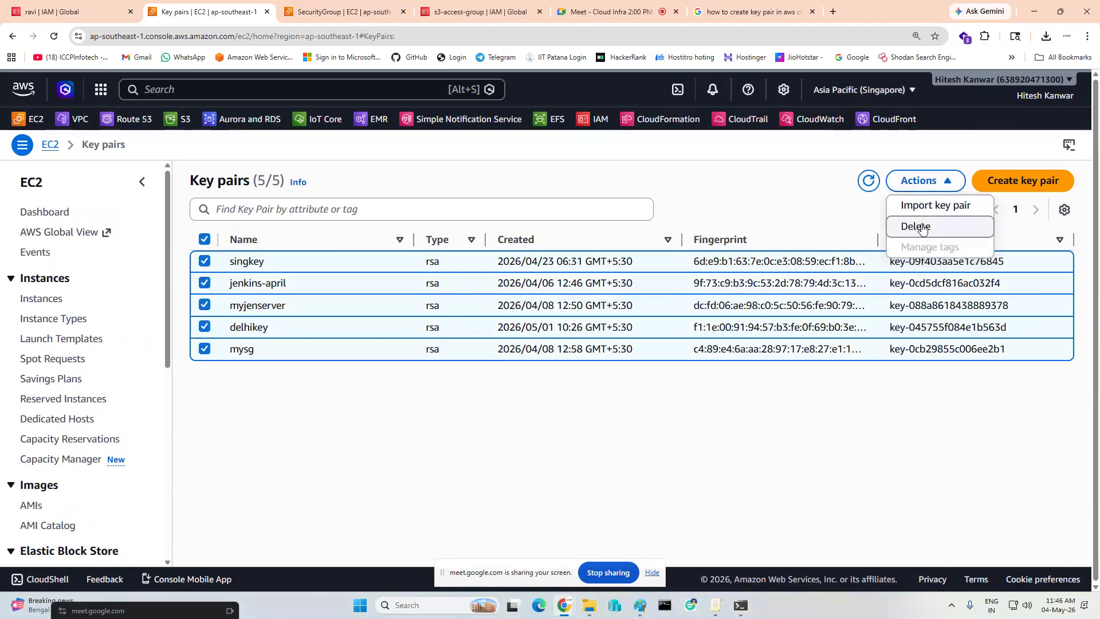
left_click(913, 223)
left_click(666, 378)
type("delete")
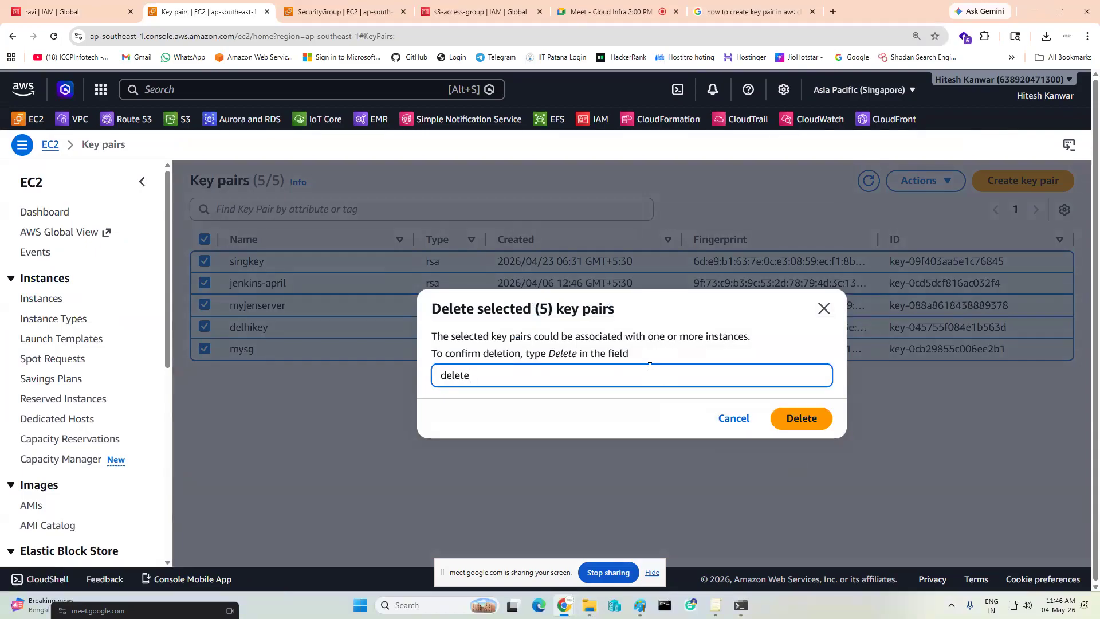
left_click(797, 413)
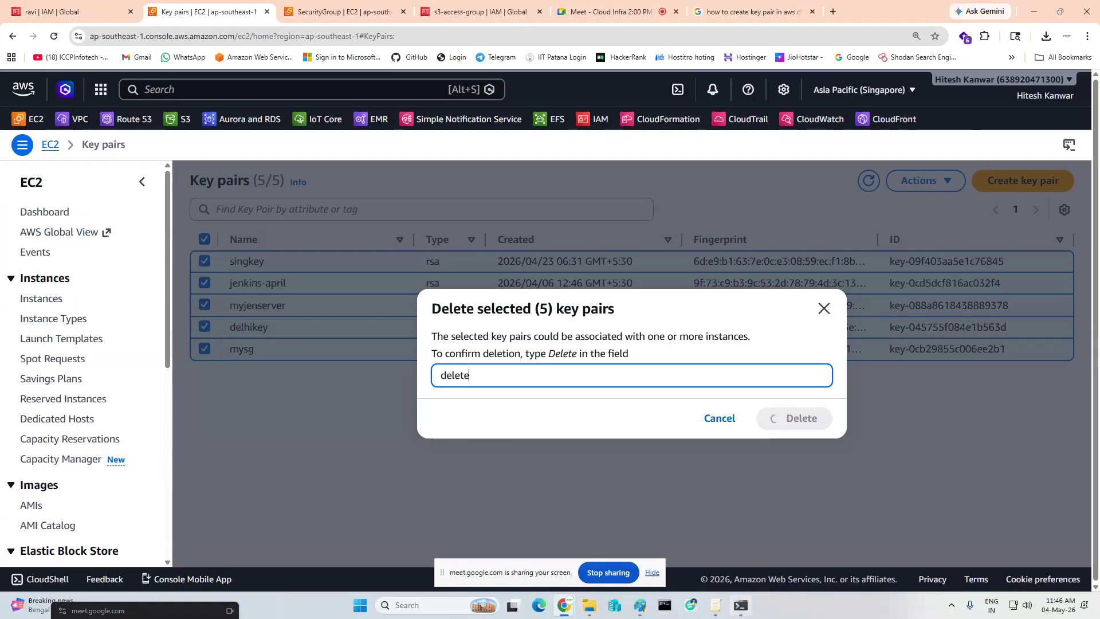
In Command Prompt, run the command with key name Myapril202627 and region ap-southeast-1, and refresh the Singapore key pairs list in the browser
mouse_move(741, 604)
left_click(742, 566)
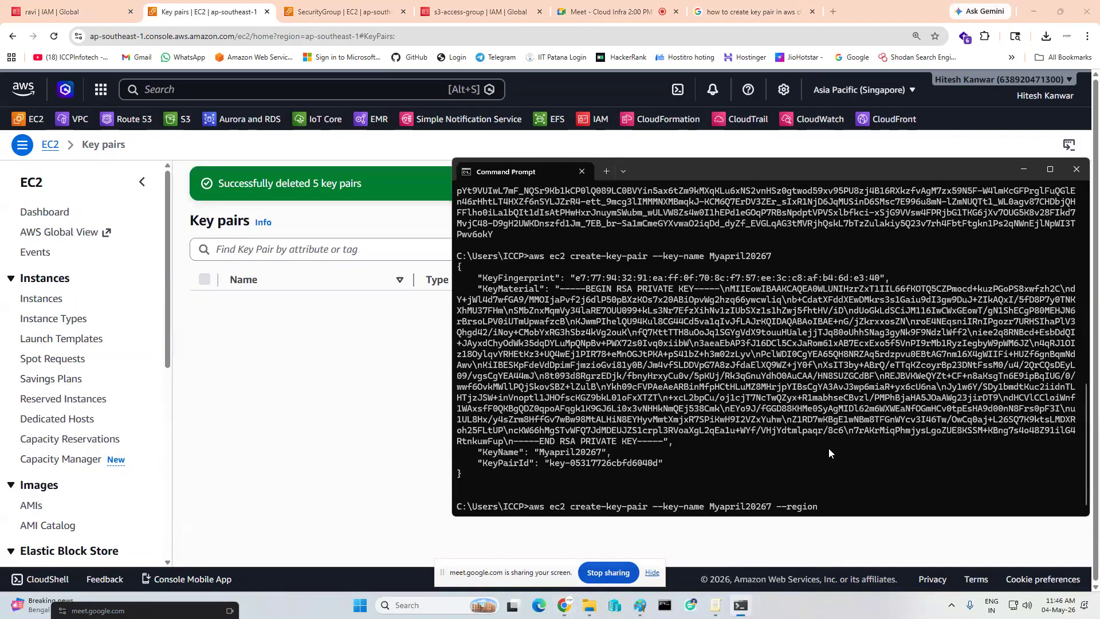
type("ap-southeast-1")
type("2")
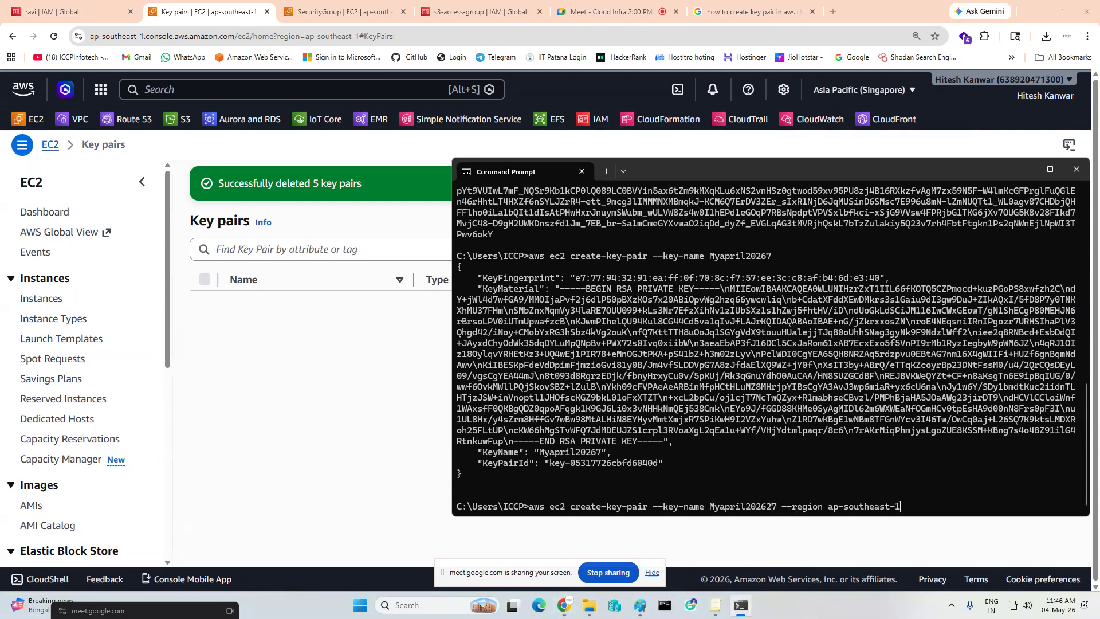
key("Return")
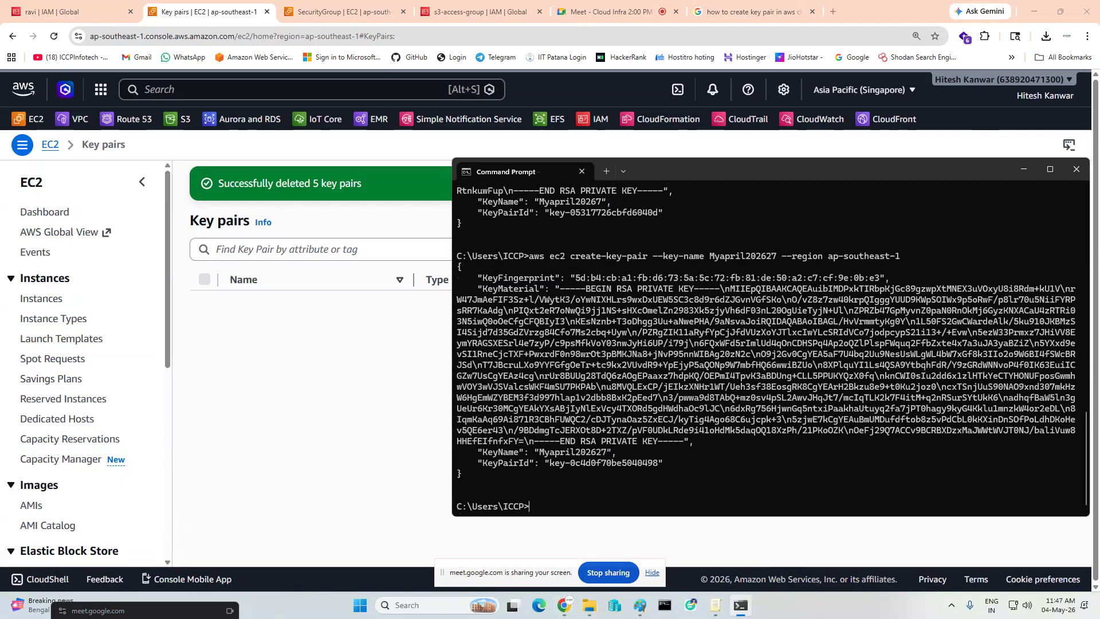
left_click(308, 411)
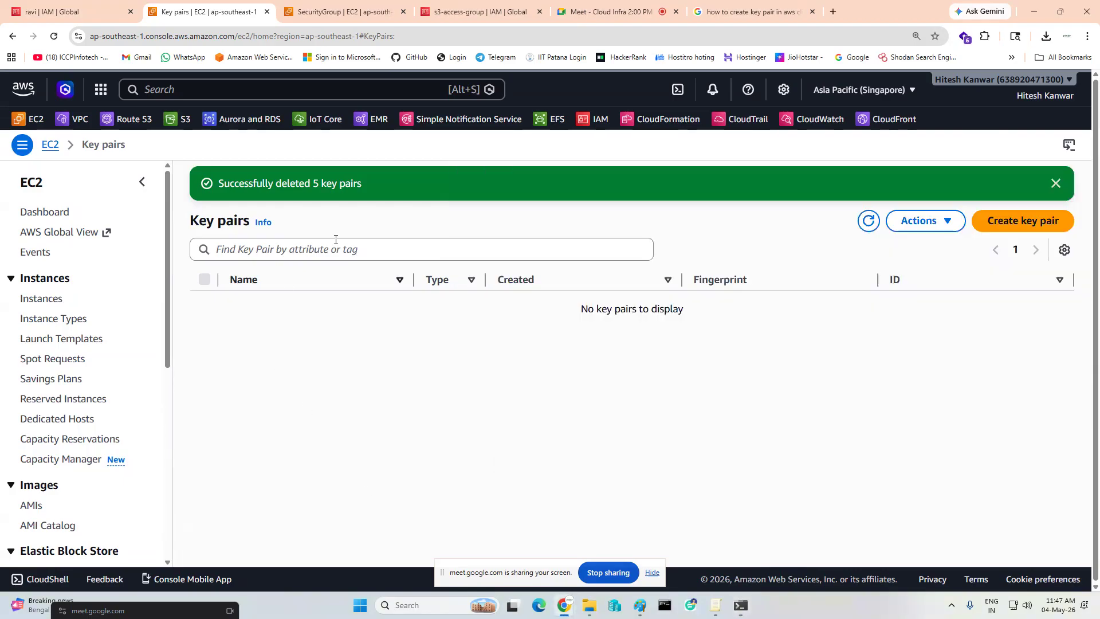
left_click(866, 221)
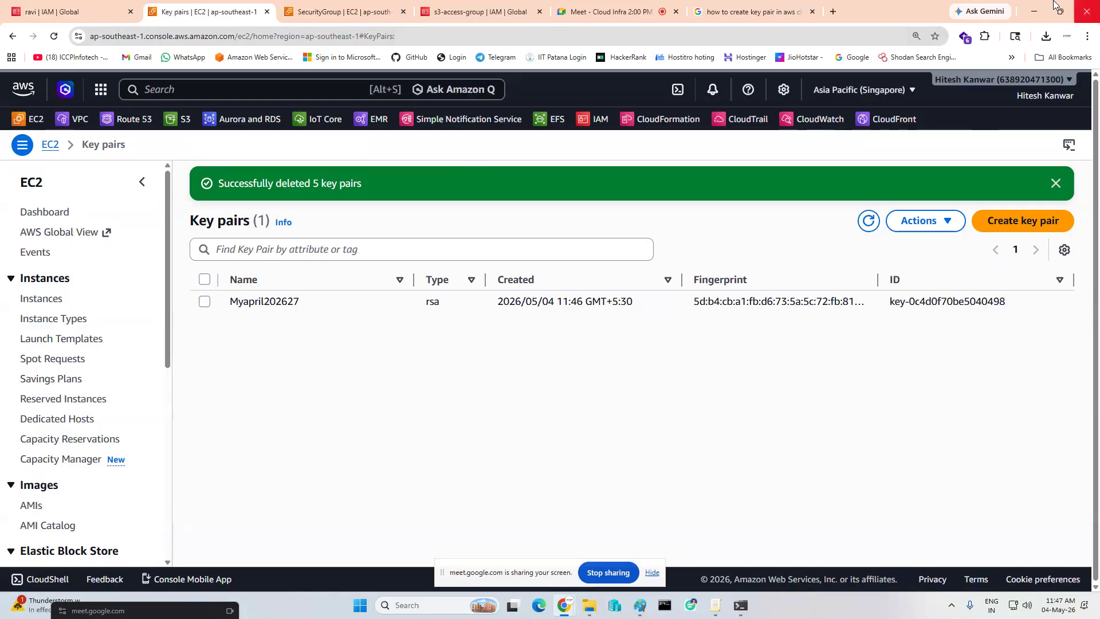
Switch to the Paint diagram and draw a blue rounded rectangle around the word User in the IAM definition line
left_click(1028, 3)
left_click(1034, 12)
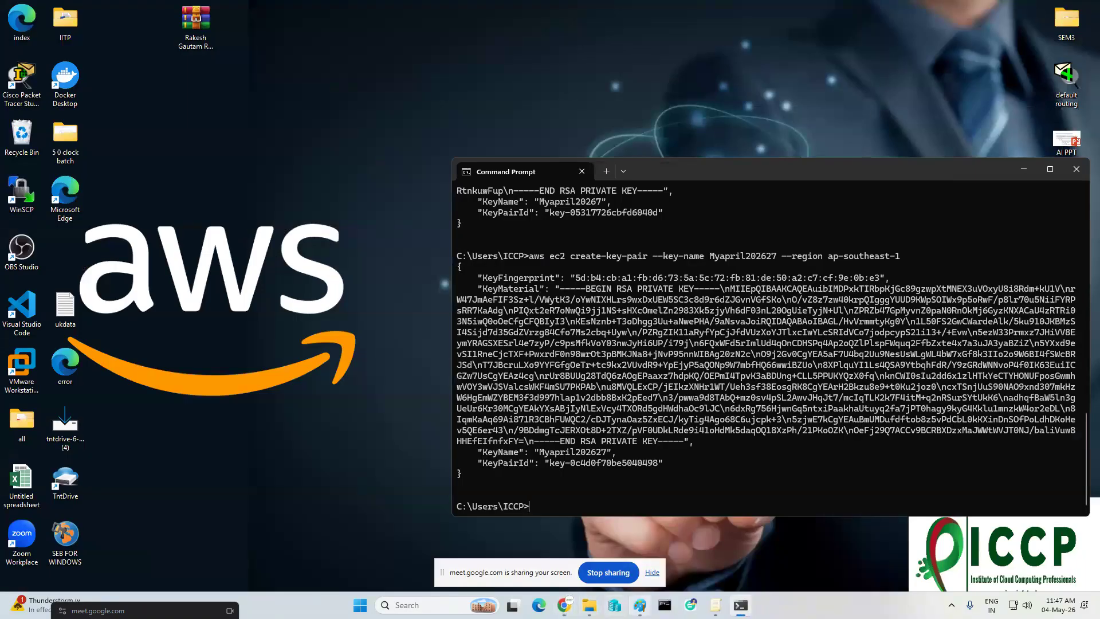
left_click(640, 604)
scroll(114, 283, "up", 5)
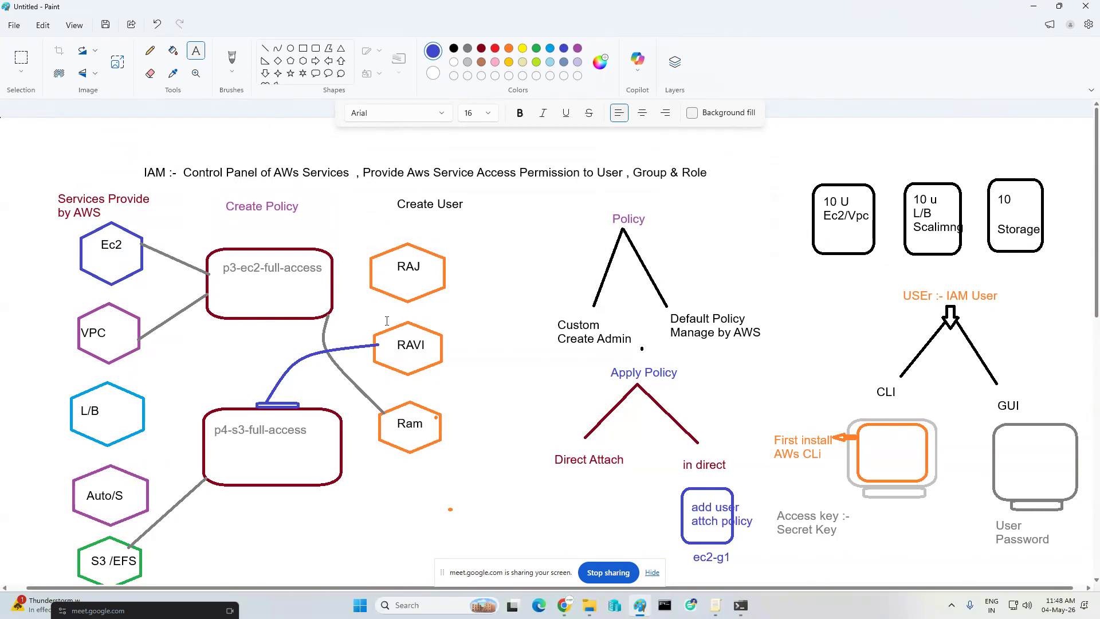
scroll(613, 482, "down", 1)
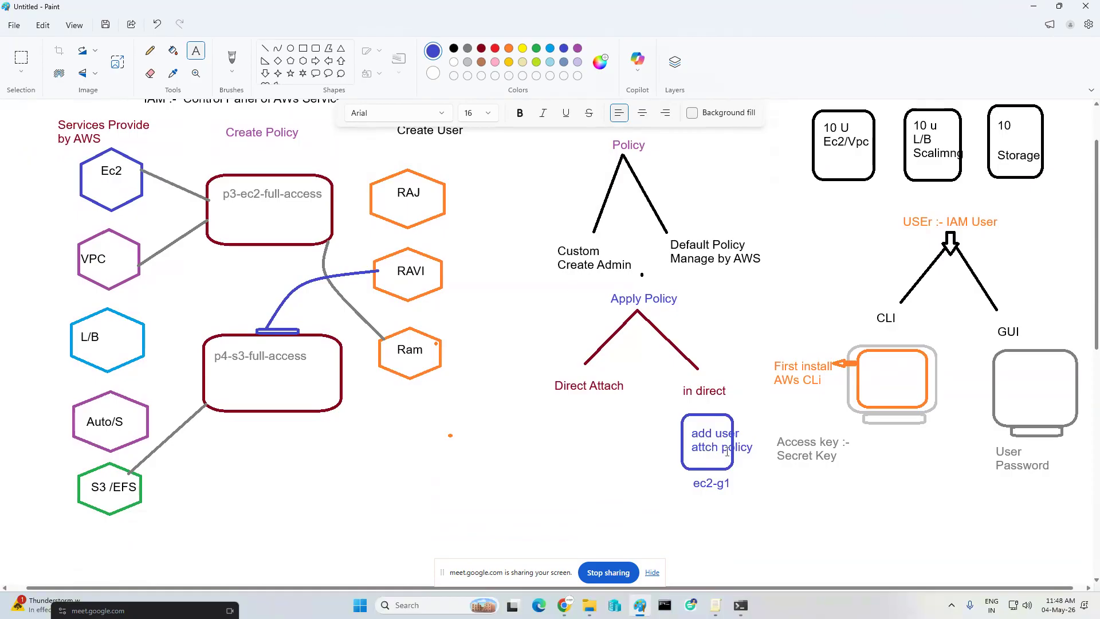
scroll(726, 452, "up", 1)
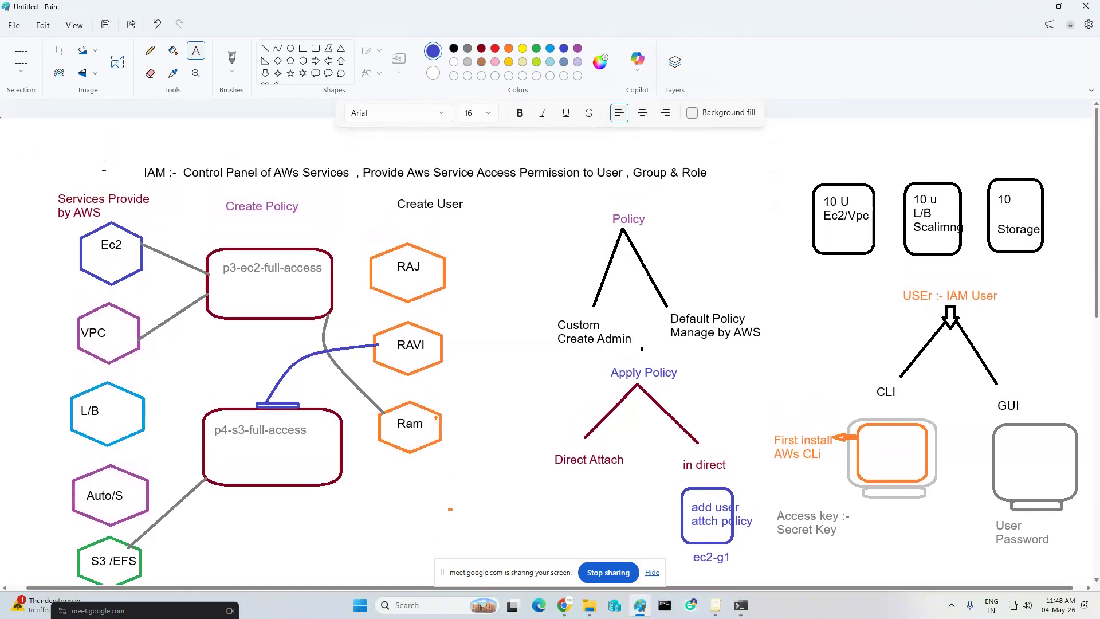
left_click(316, 48)
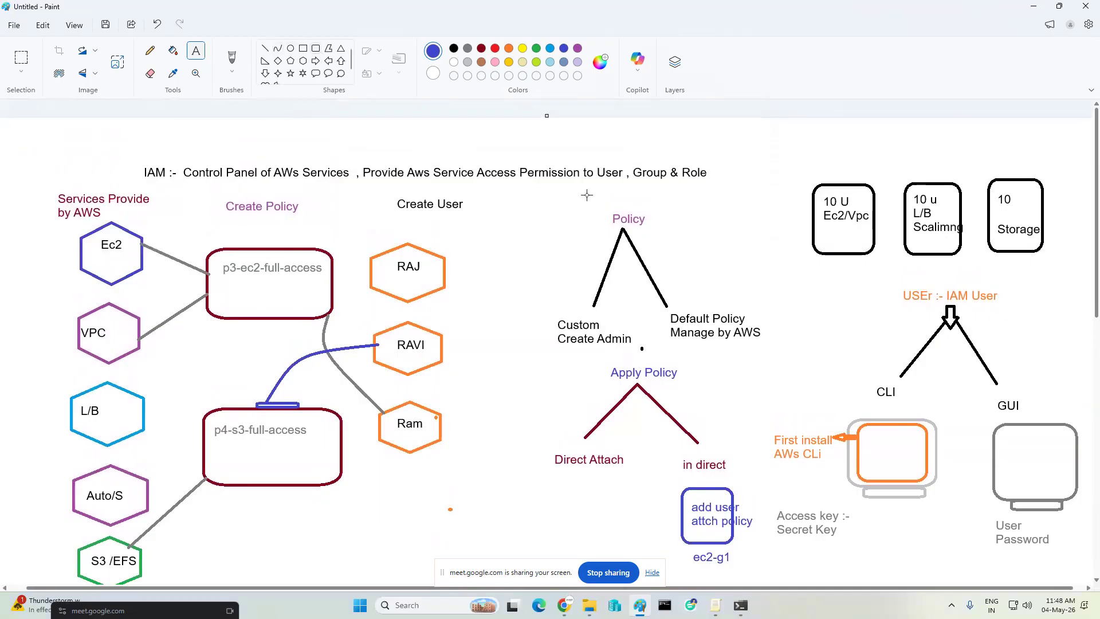
mouse_move(593, 153)
left_mouse_down()
mouse_move(607, 203)
mouse_move(621, 194)
left_mouse_up()
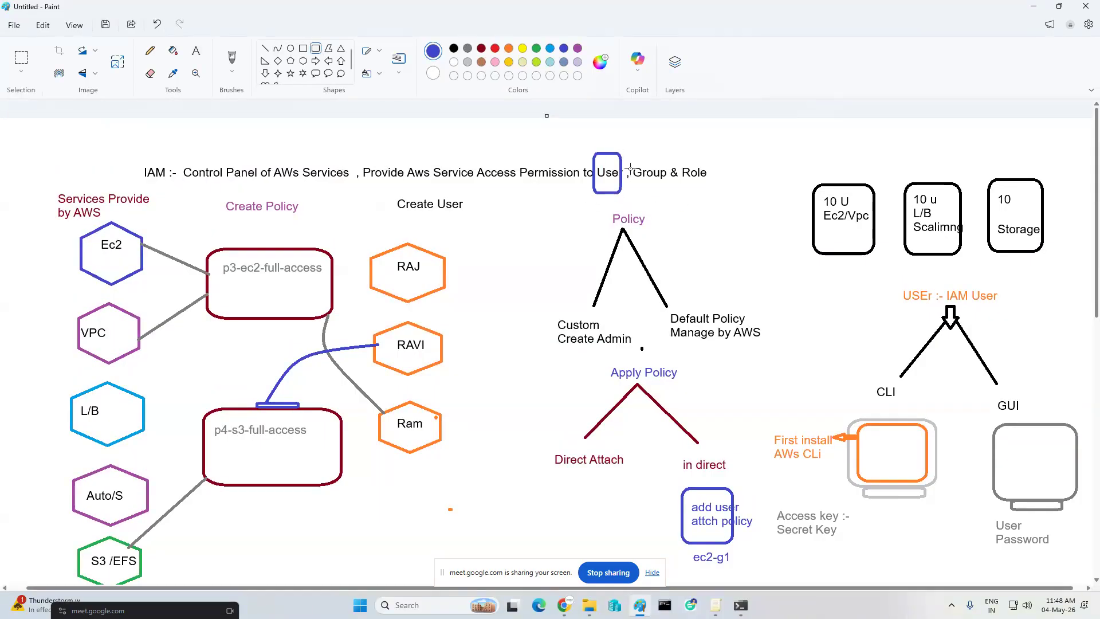